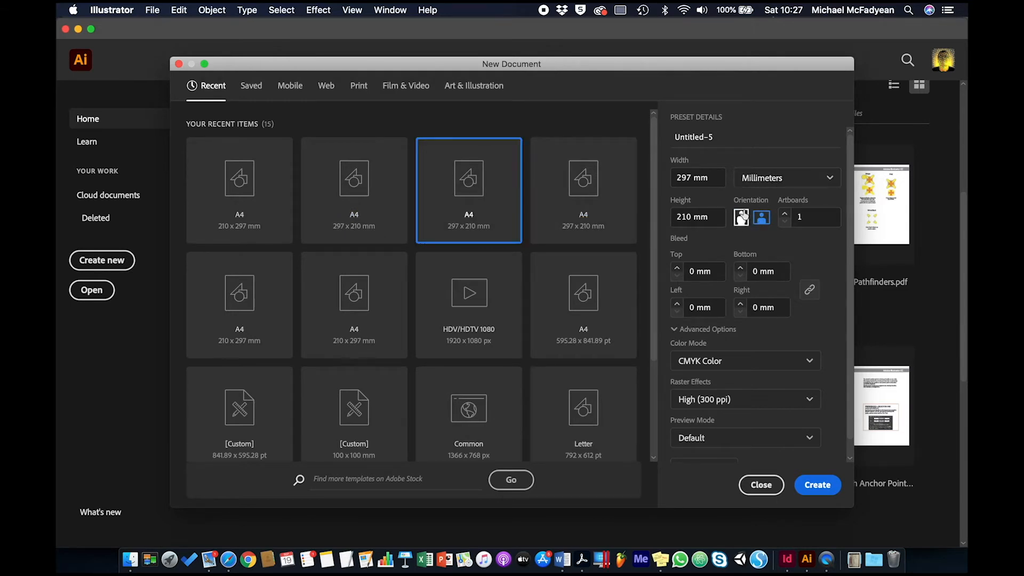
# - Create a new A4 document in portrait orientation with one artboard, millimetre units and CMYK color
pyautogui.click(740, 217)
pyautogui.click(813, 477)
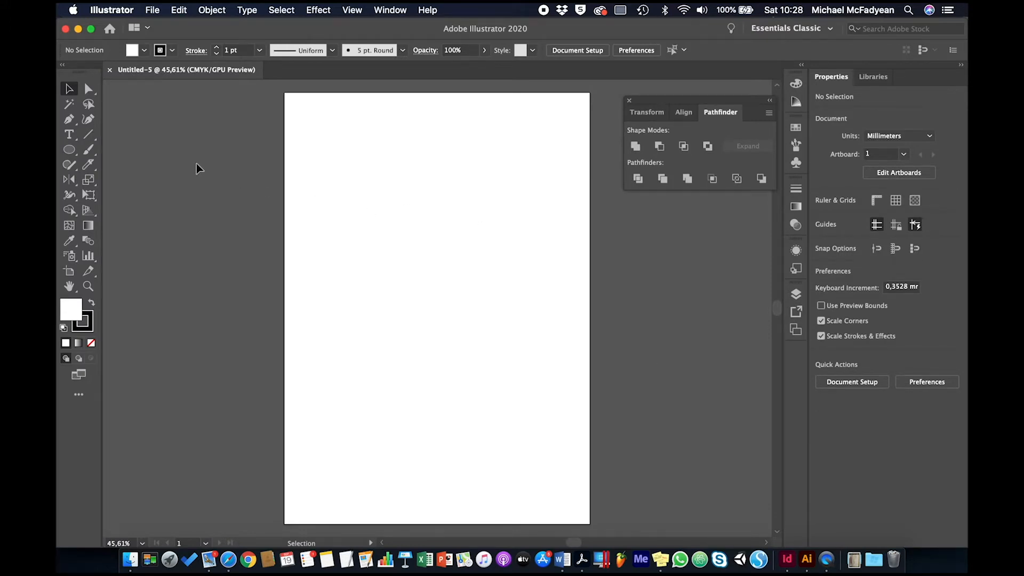
# - Place Activity_2-4-1_Sketch.jpg as a linked image across the artboard's width, about 209 x 279 mm, and centre it on the page
pyautogui.click(158, 12)
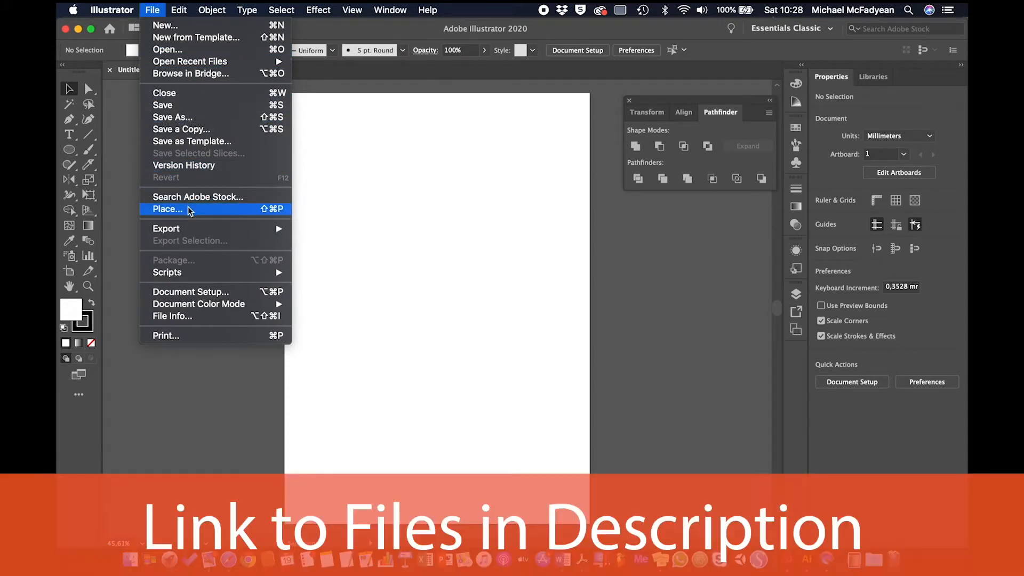
pyautogui.click(188, 210)
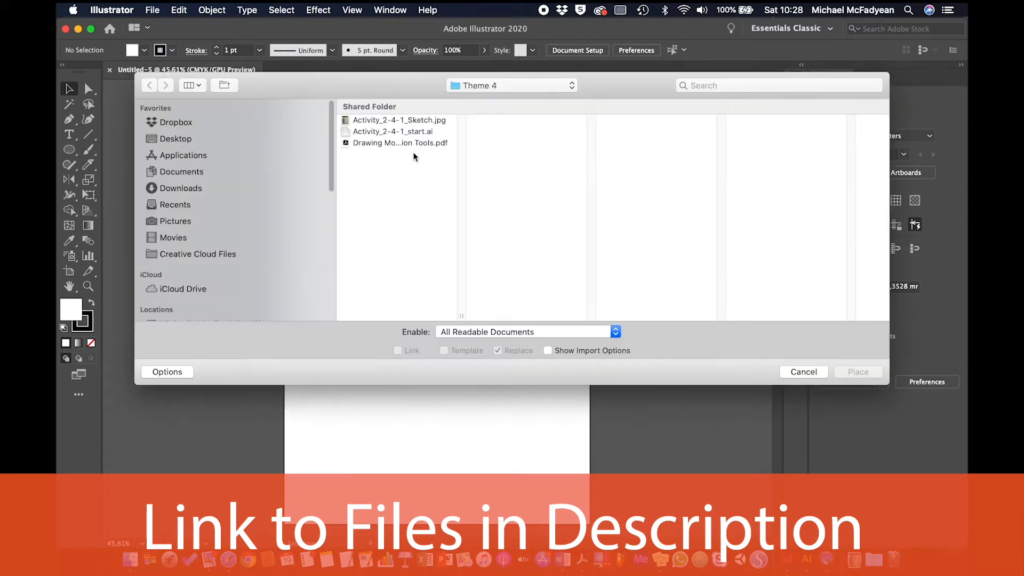
pyautogui.click(467, 85)
pyautogui.click(467, 85)
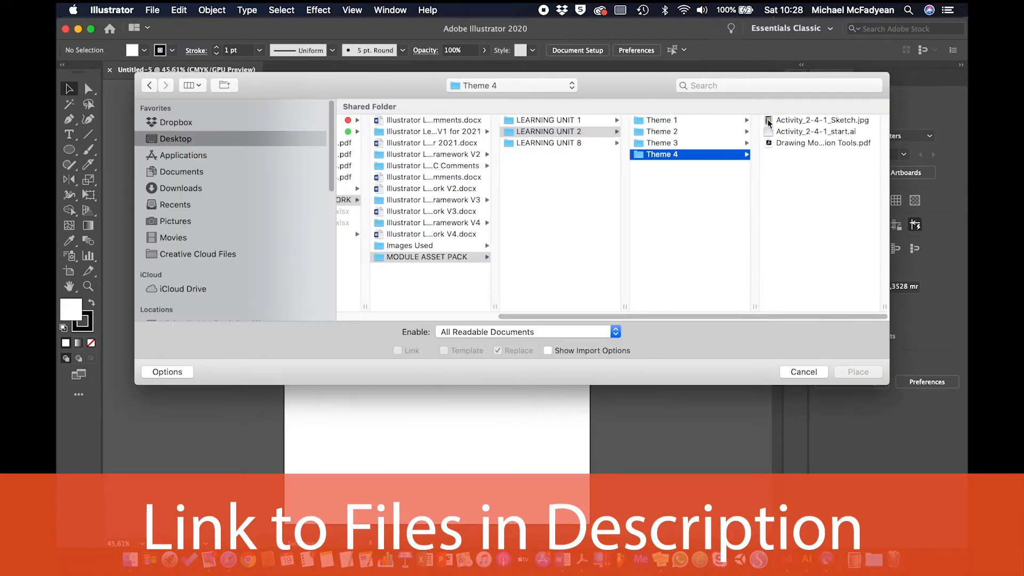
pyautogui.click(767, 120)
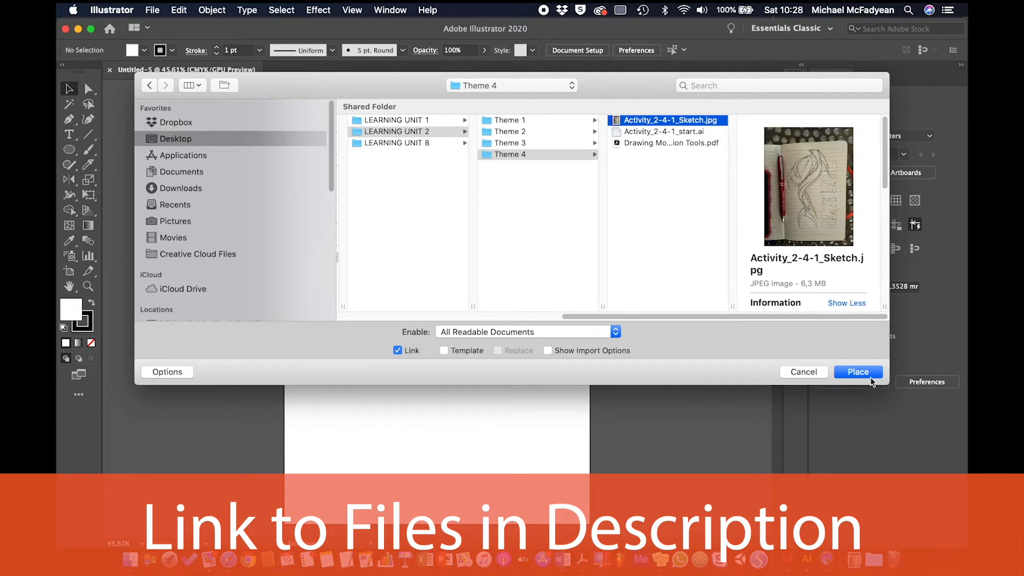
pyautogui.click(857, 372)
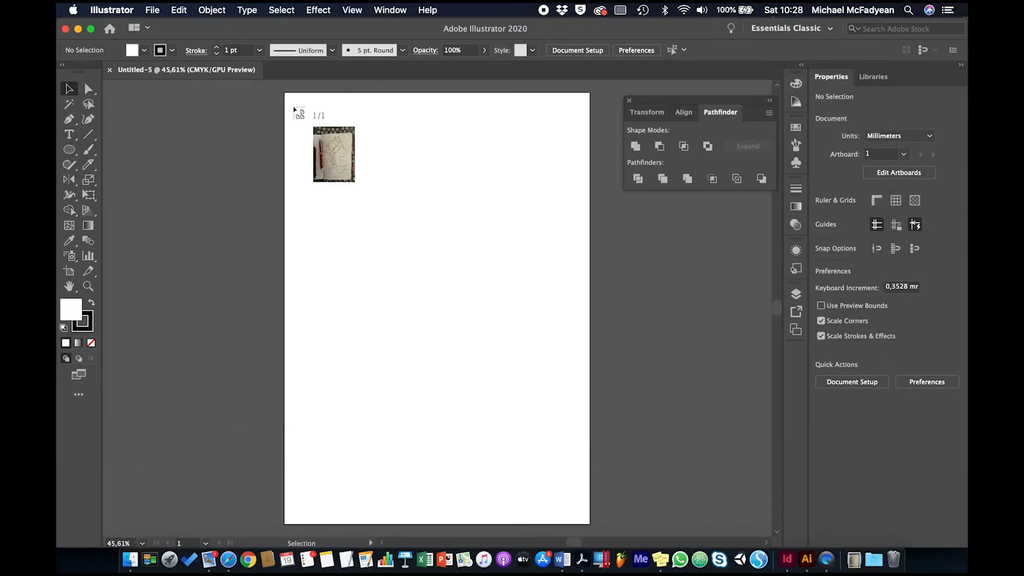
pyautogui.moveTo(284, 95)
pyautogui.mouseDown()
pyautogui.moveTo(496, 387)
pyautogui.moveTo(554, 431)
pyautogui.moveTo(605, 504)
pyautogui.mouseUp()
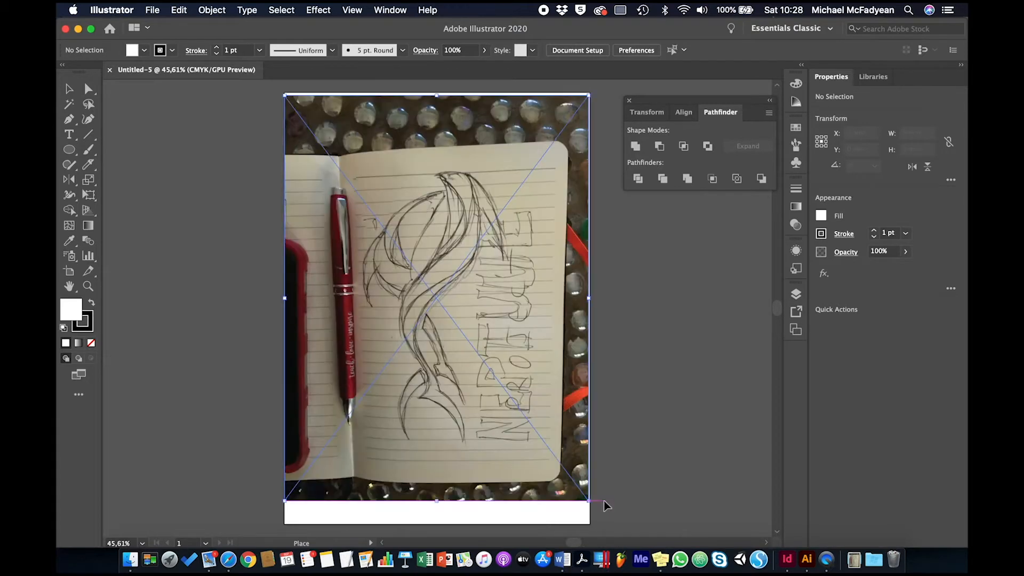
pyautogui.moveTo(432, 298); pyautogui.dragTo(430, 312)
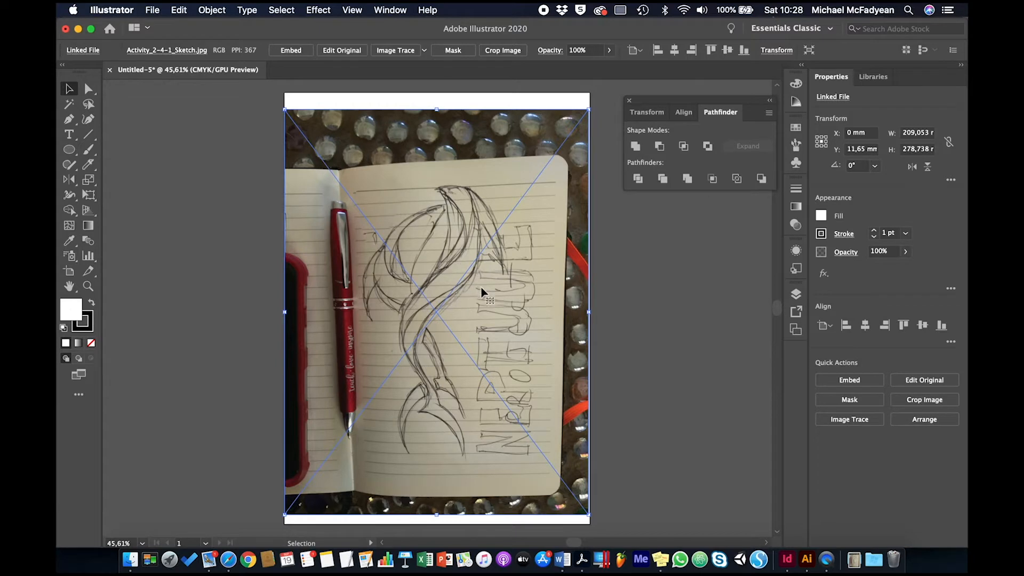
pyautogui.press('Right')
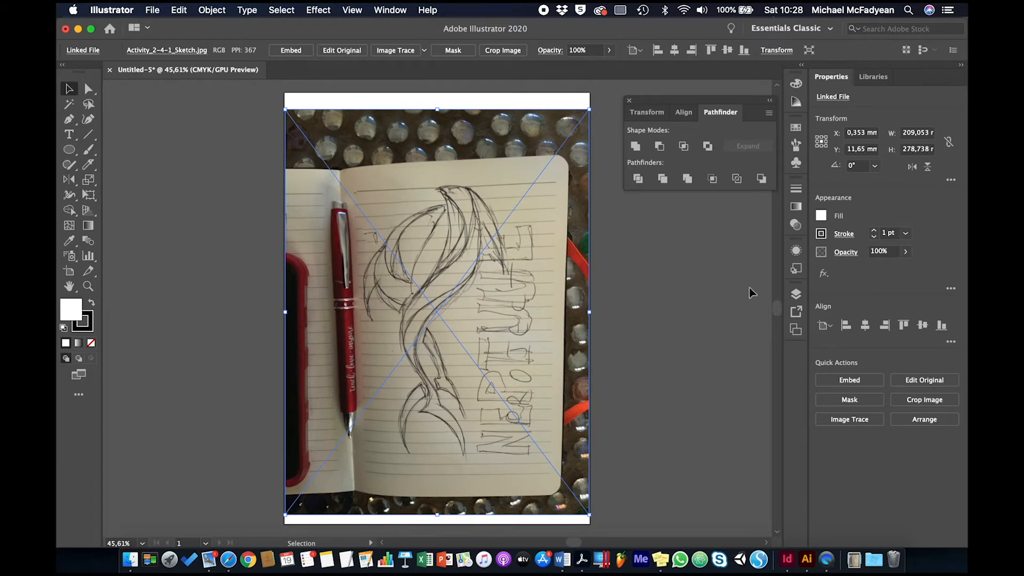
# - Turn Layer 1 with the sketch into a template layer and add a new empty layer above it
pyautogui.click(797, 294)
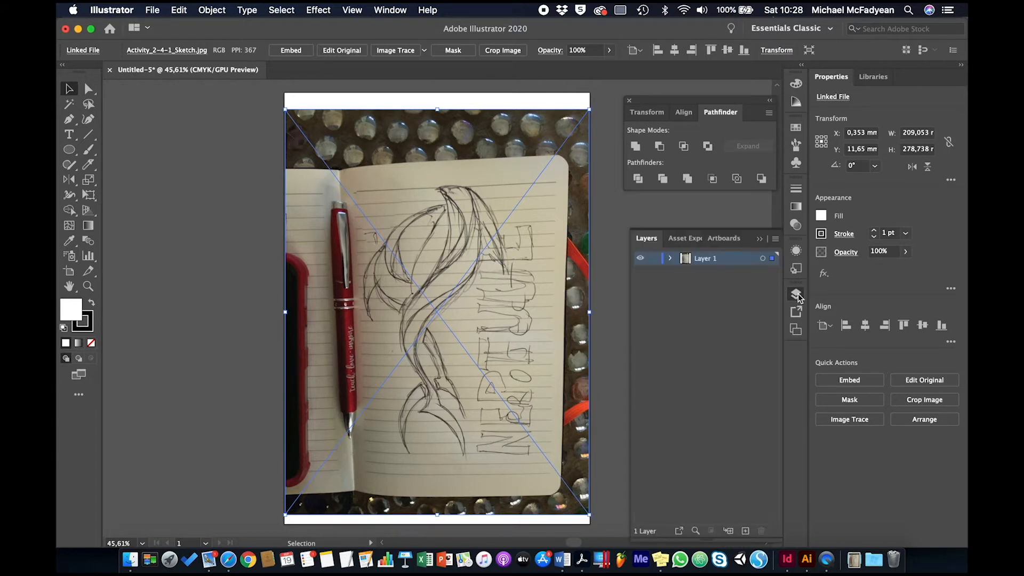
pyautogui.doubleClick(734, 258)
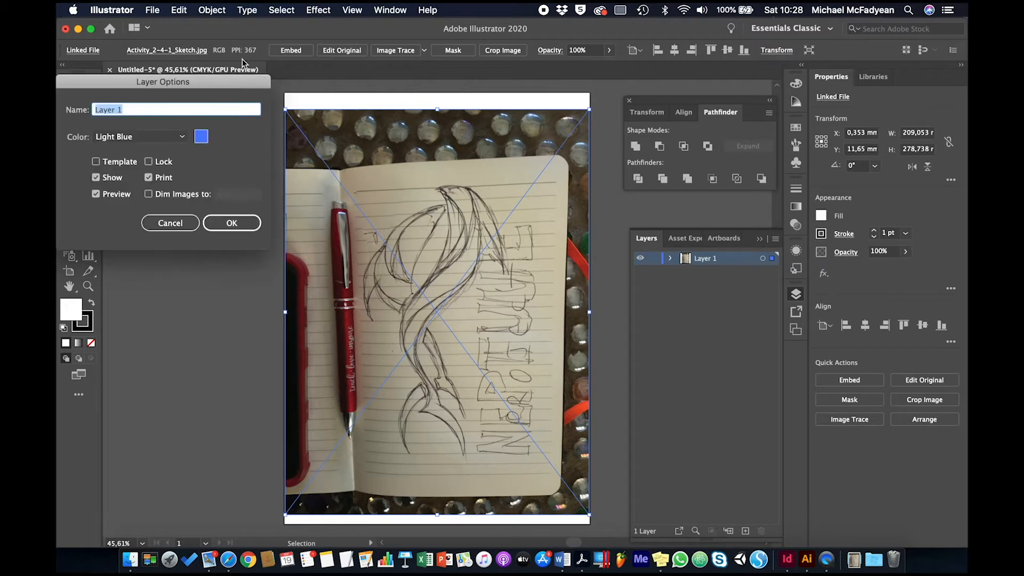
pyautogui.moveTo(216, 80); pyautogui.dragTo(340, 111)
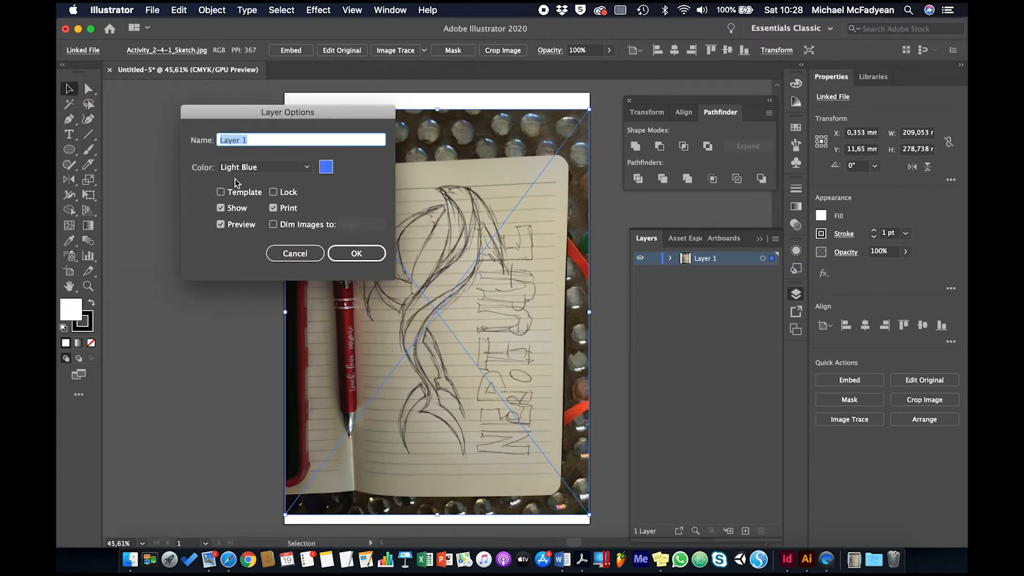
pyautogui.click(221, 192)
pyautogui.click(341, 251)
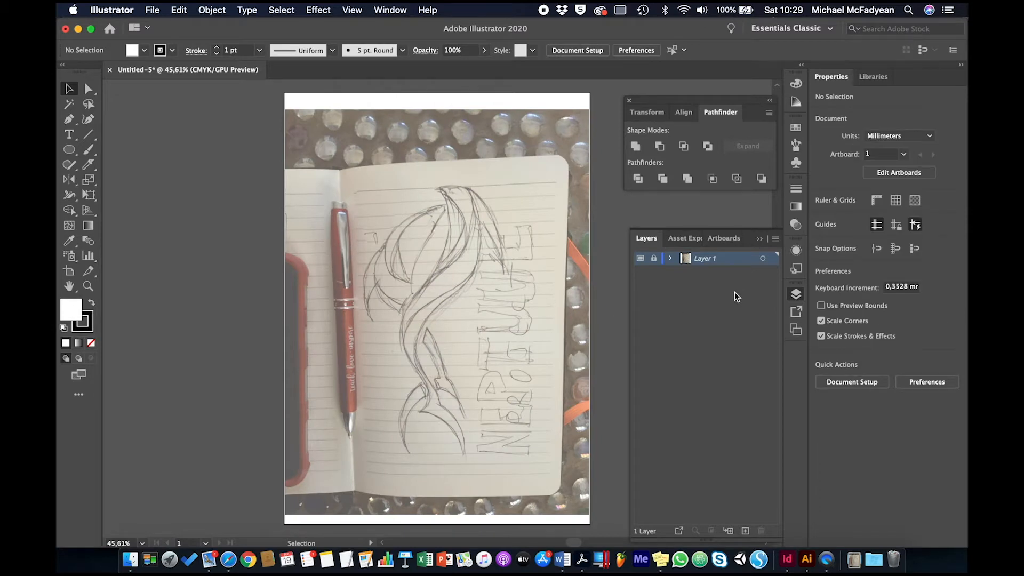
pyautogui.click(745, 531)
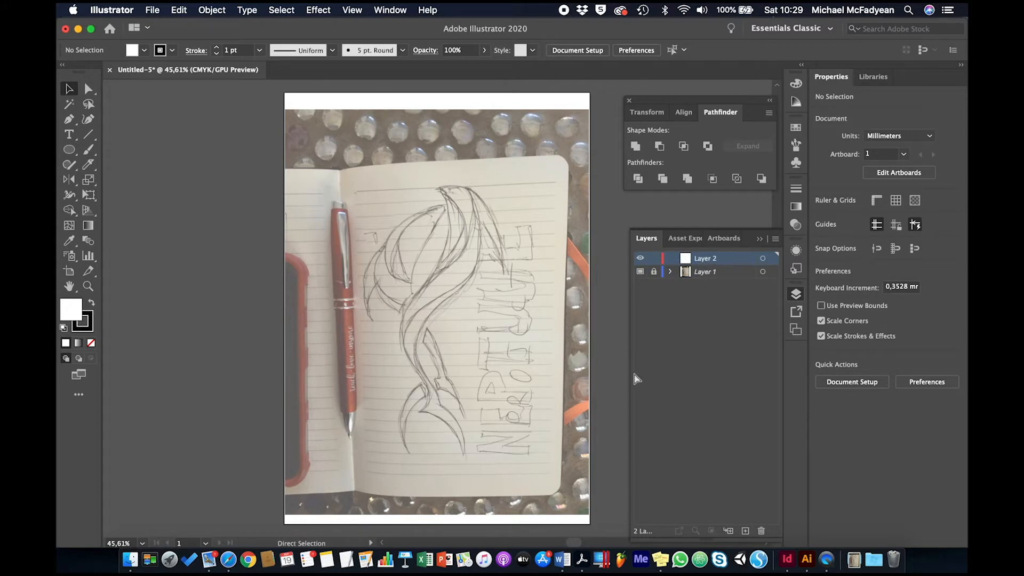
# - Undo the new layer, the template setting and the sketch placement back to an empty artboard
pyautogui.press('super+z')
pyautogui.press('super+z')
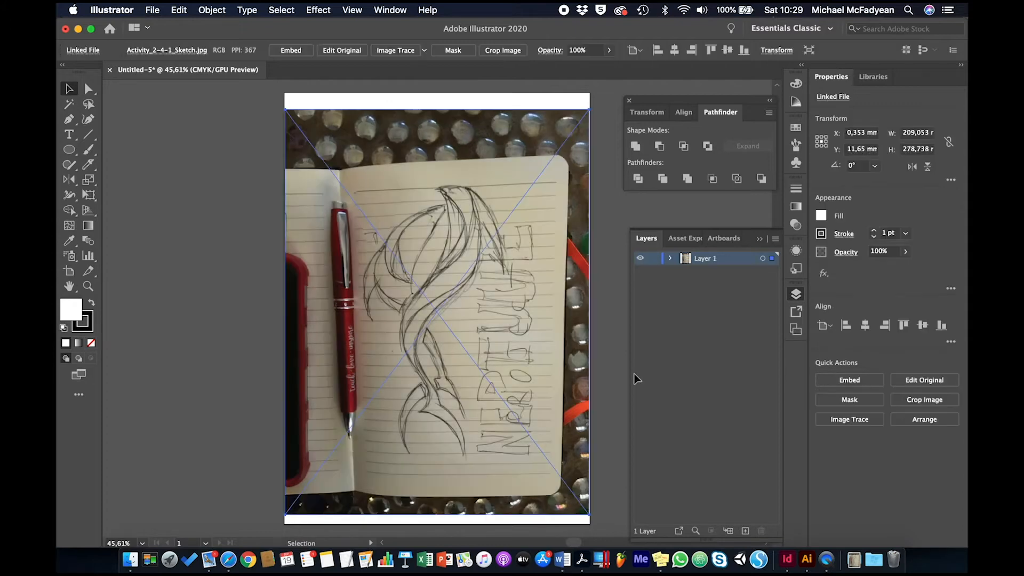
pyautogui.press('super+z')
pyautogui.press('super+z')
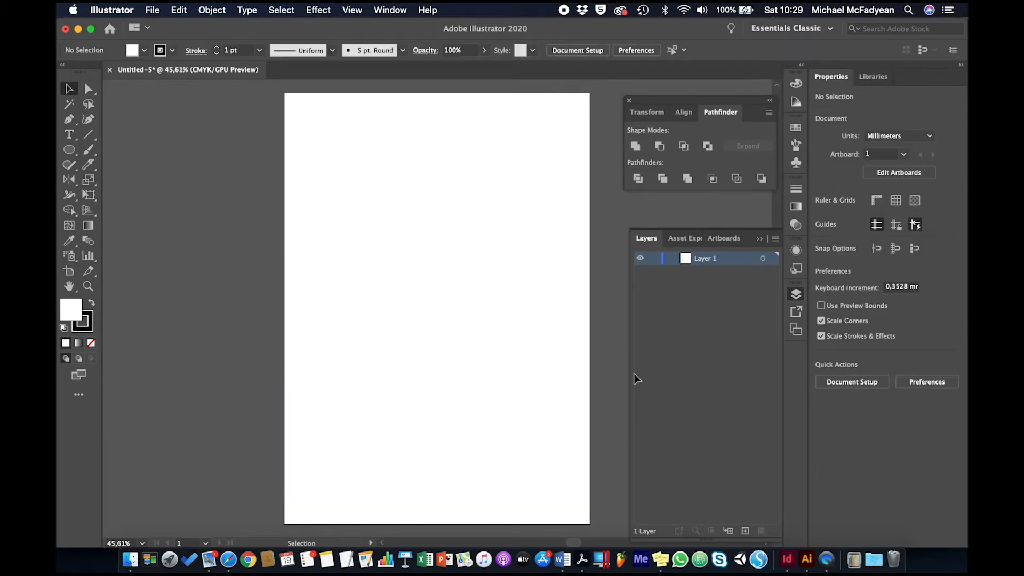
# - Place Activity_2-4-1_Sketch.jpg with both the Link and Template options enabled
pyautogui.click(152, 14)
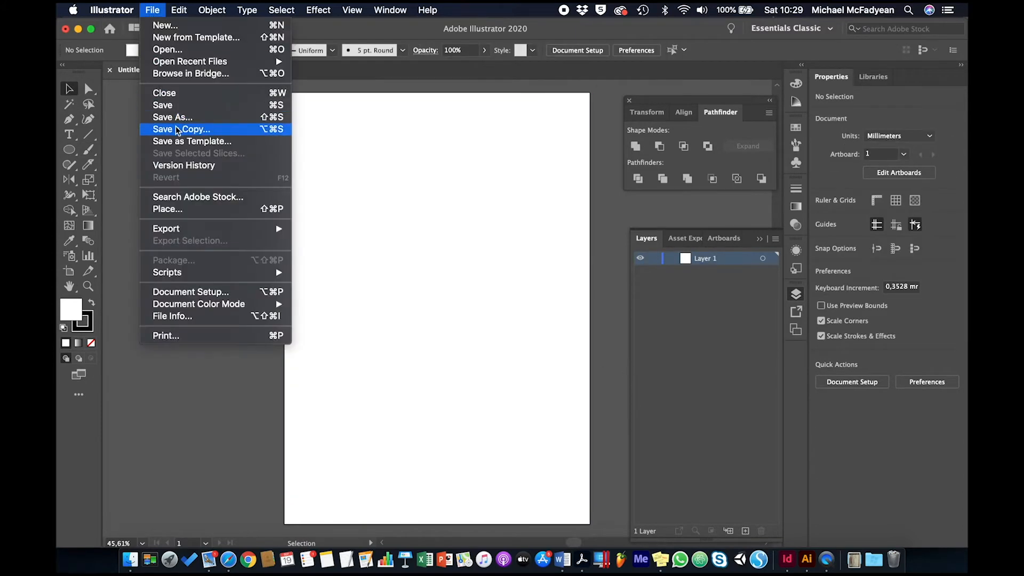
pyautogui.click(193, 210)
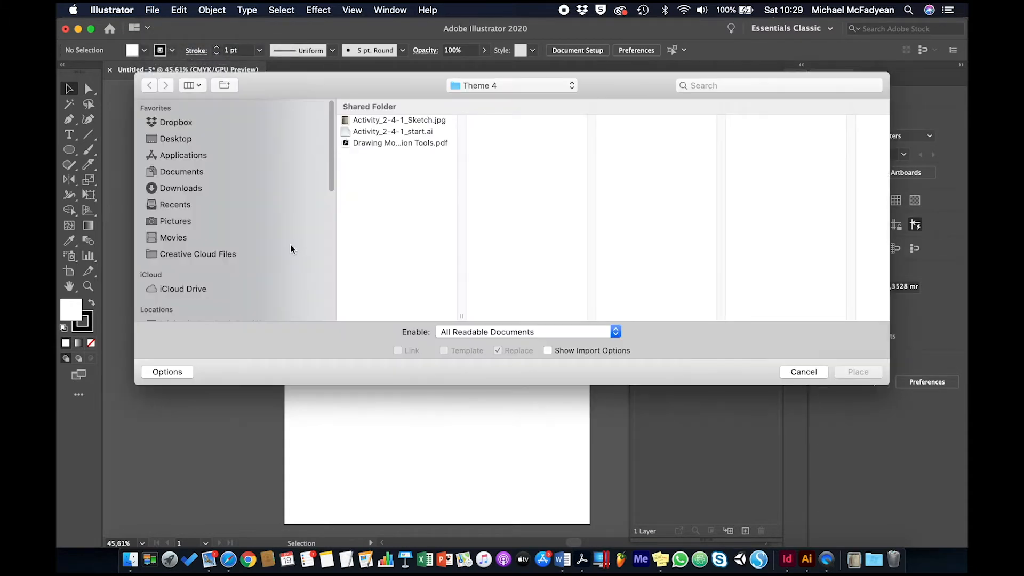
pyautogui.click(394, 119)
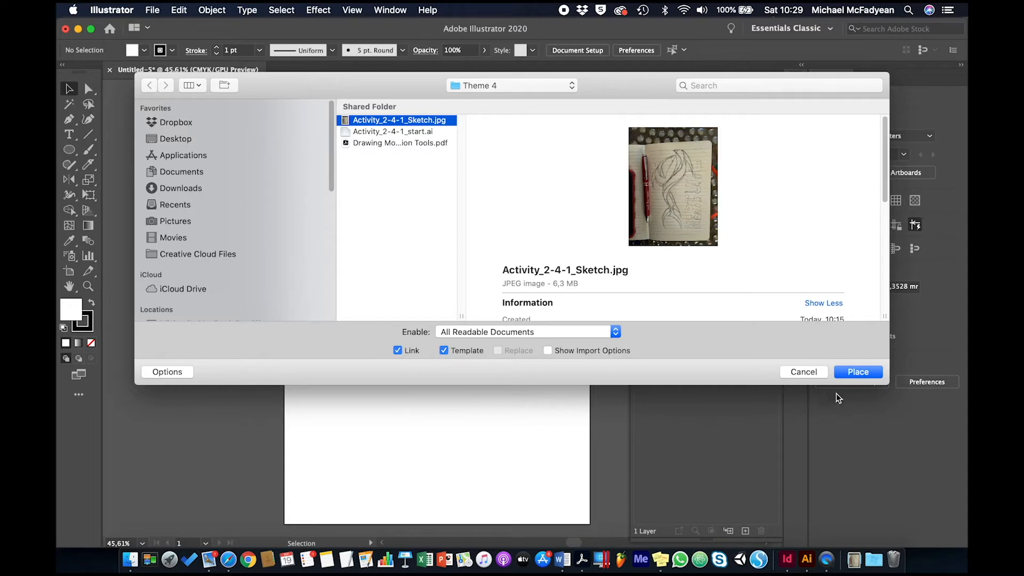
pyautogui.click(857, 371)
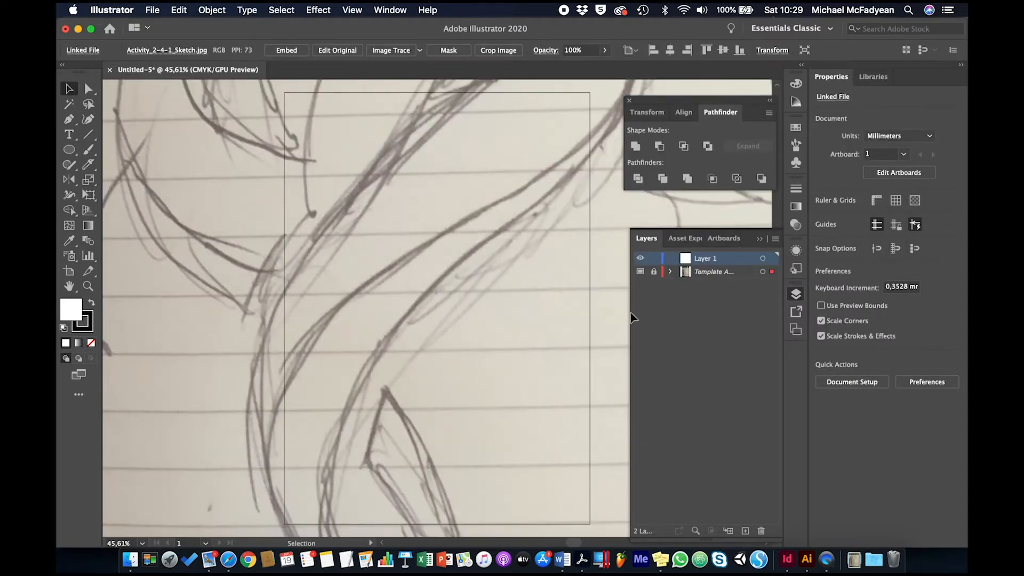
# - Check the template sketch's size against the artboard and delete the template layer with its image
pyautogui.click(715, 273)
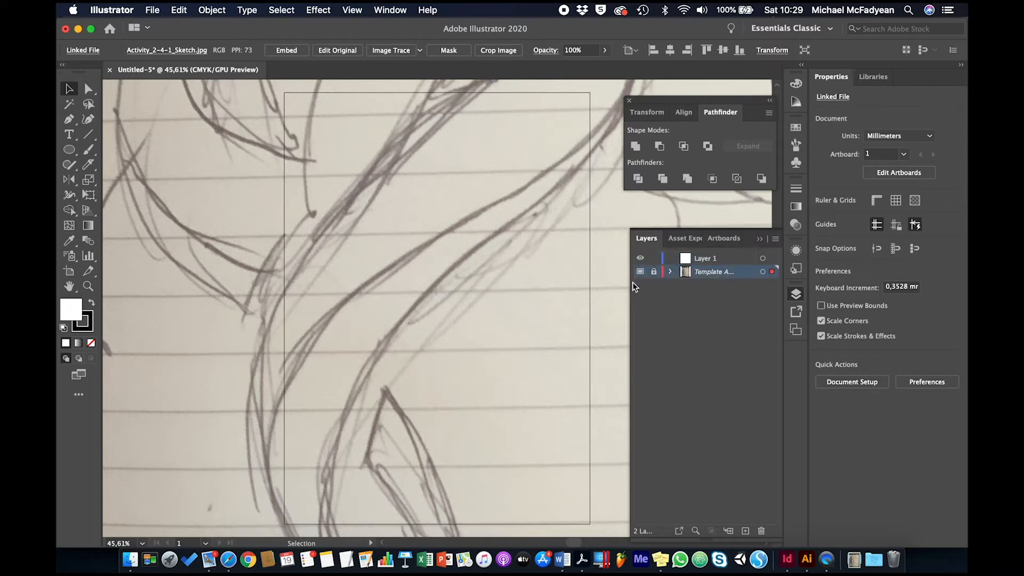
pyautogui.press('super+minus')
pyautogui.press('super+minus')
pyautogui.press('super+minus')
pyautogui.press('super+minus')
pyautogui.press('super+minus')
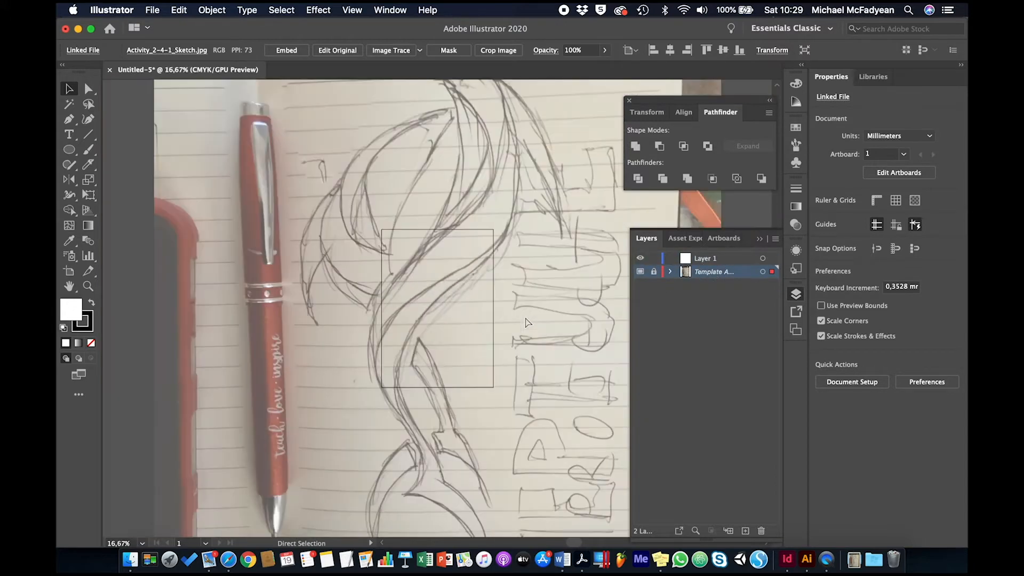
pyautogui.press('super+plus')
pyautogui.press('super+plus')
pyautogui.press('super+plus')
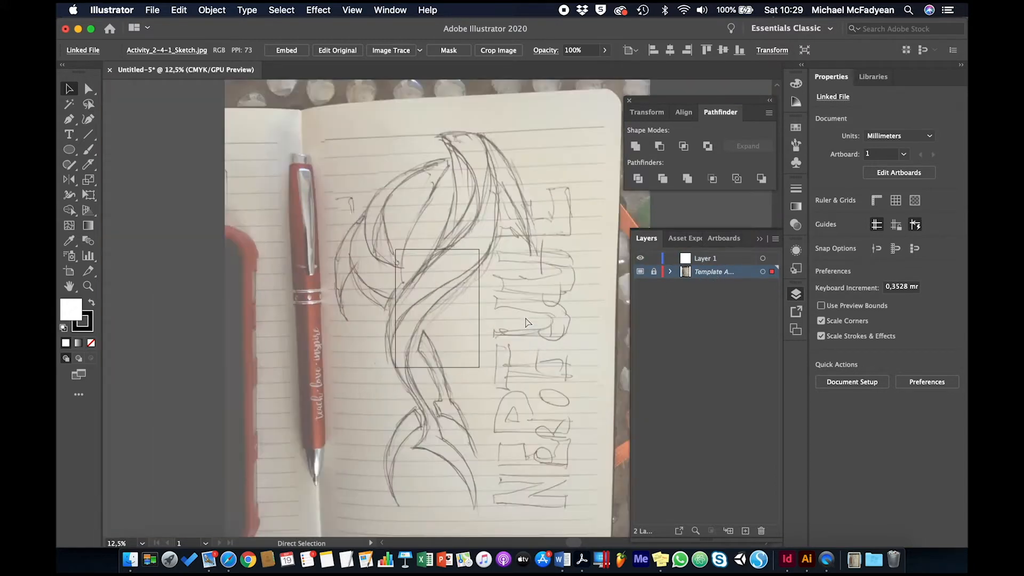
pyautogui.press('super+plus')
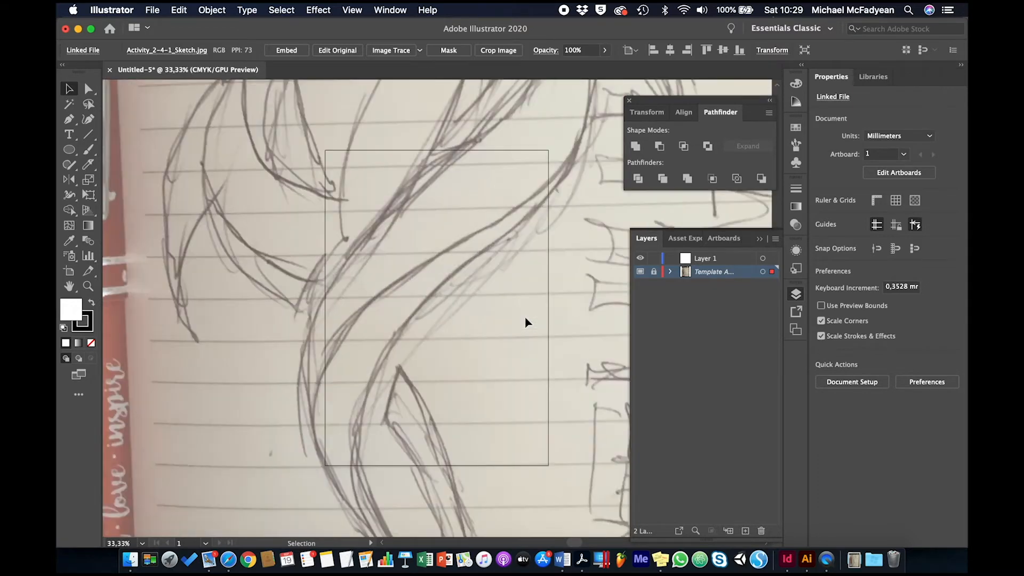
pyautogui.press('Delete')
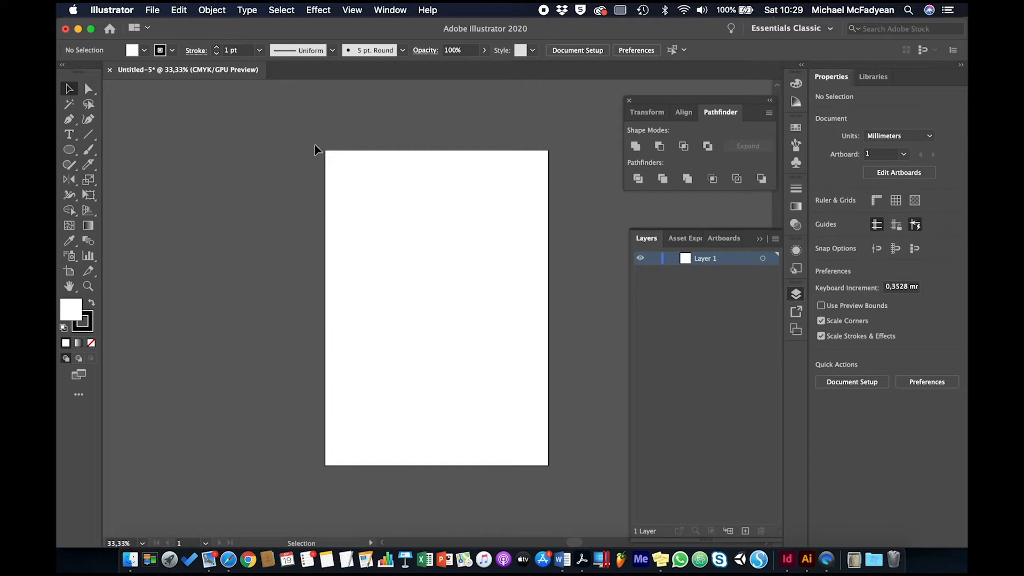
# - Place Activity_2-4-1_Sketch.jpg with Link and Template off, spanning the artboard's width from its top-left corner at about 209 x 279 mm
pyautogui.click(156, 16)
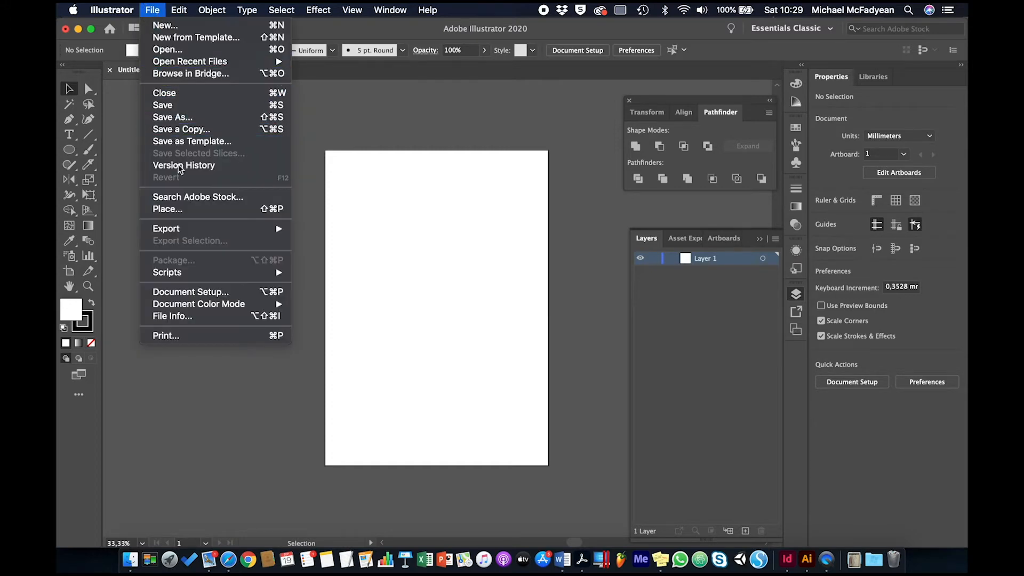
pyautogui.click(234, 209)
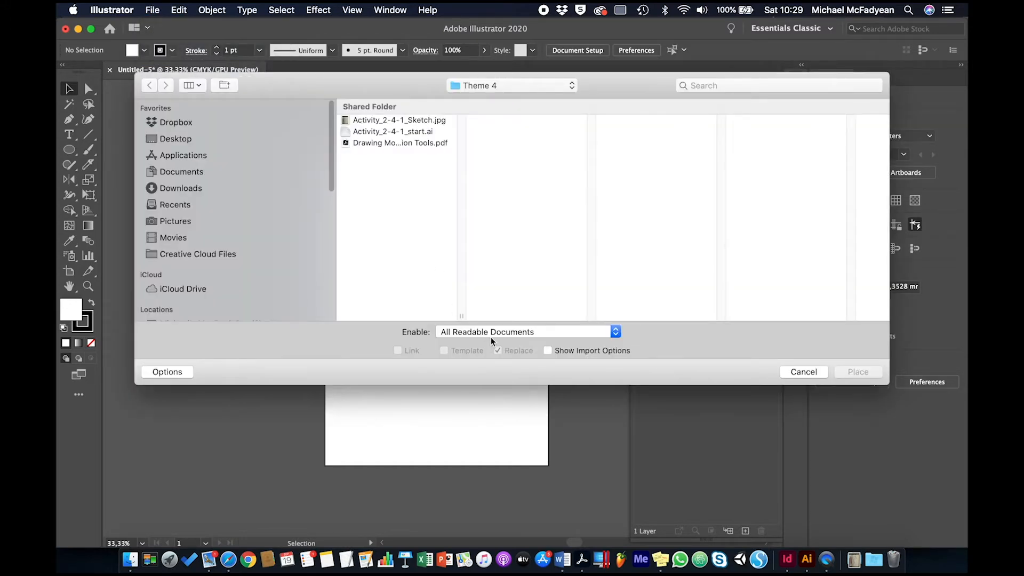
pyautogui.click(414, 120)
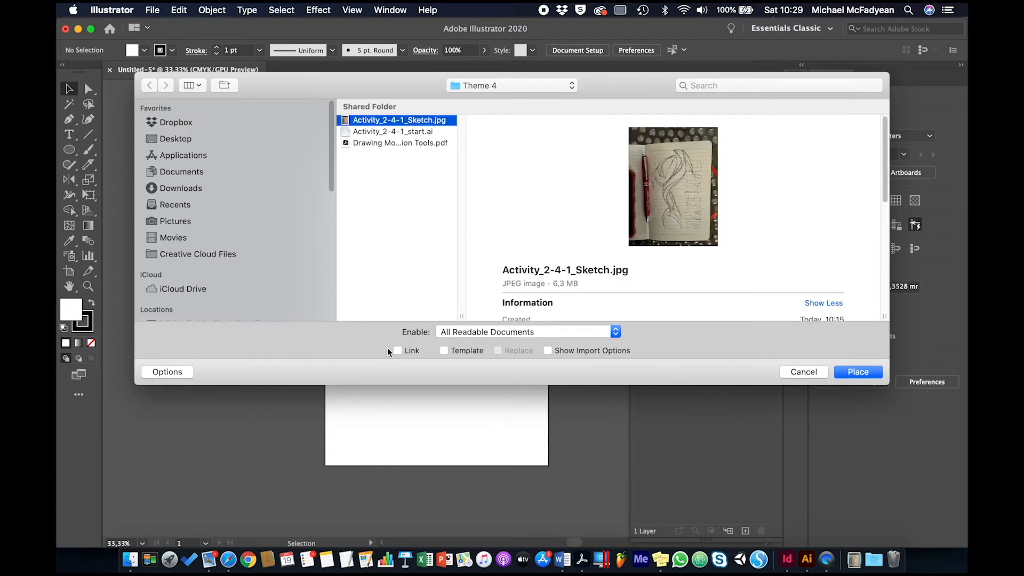
pyautogui.click(862, 371)
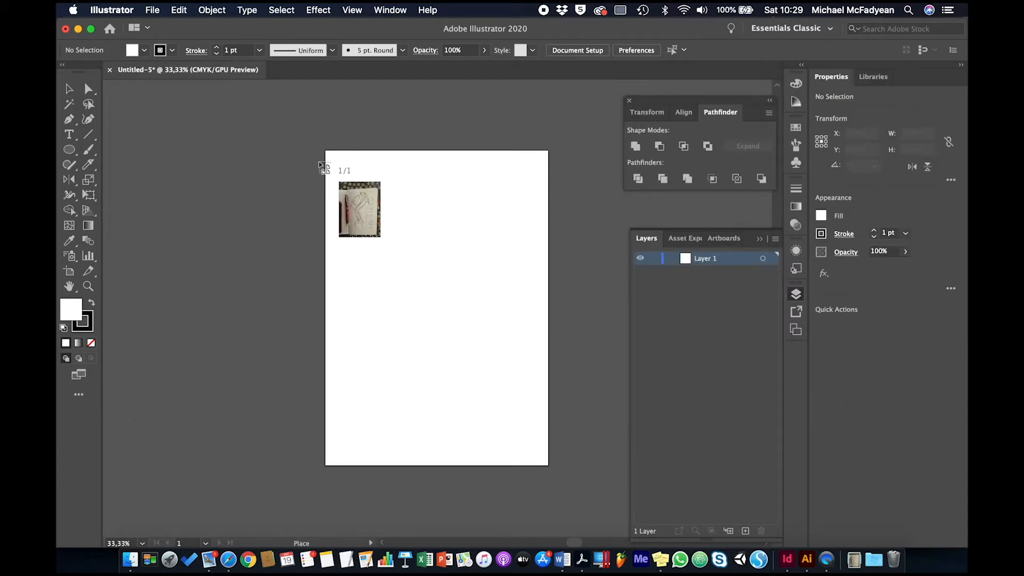
pyautogui.moveTo(328, 152); pyautogui.dragTo(561, 451)
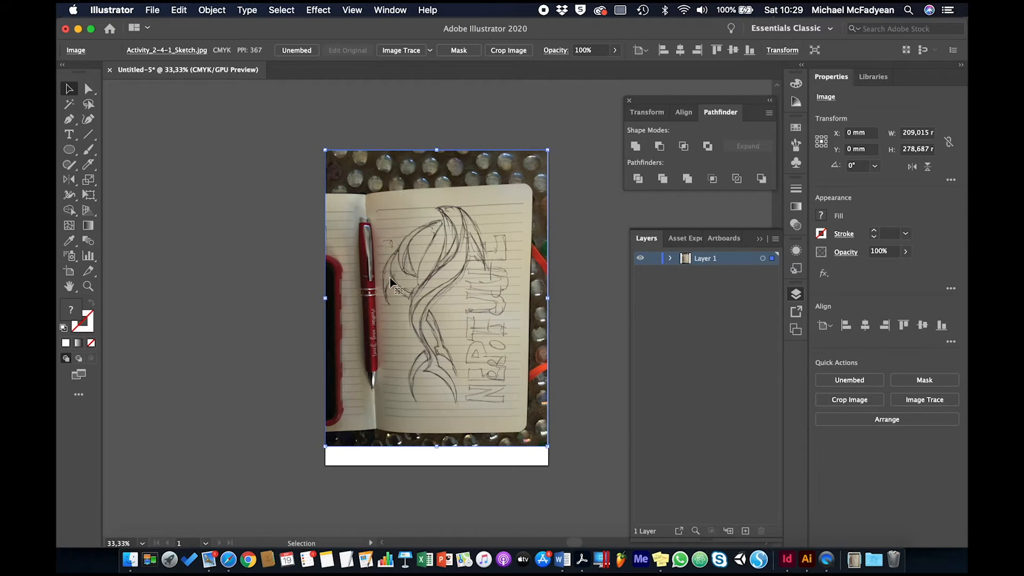
# - Crop the placed image tightly around the trident drawing, to about 111 x 199 mm, cutting away the pen and notebook surroundings
pyautogui.click(491, 50)
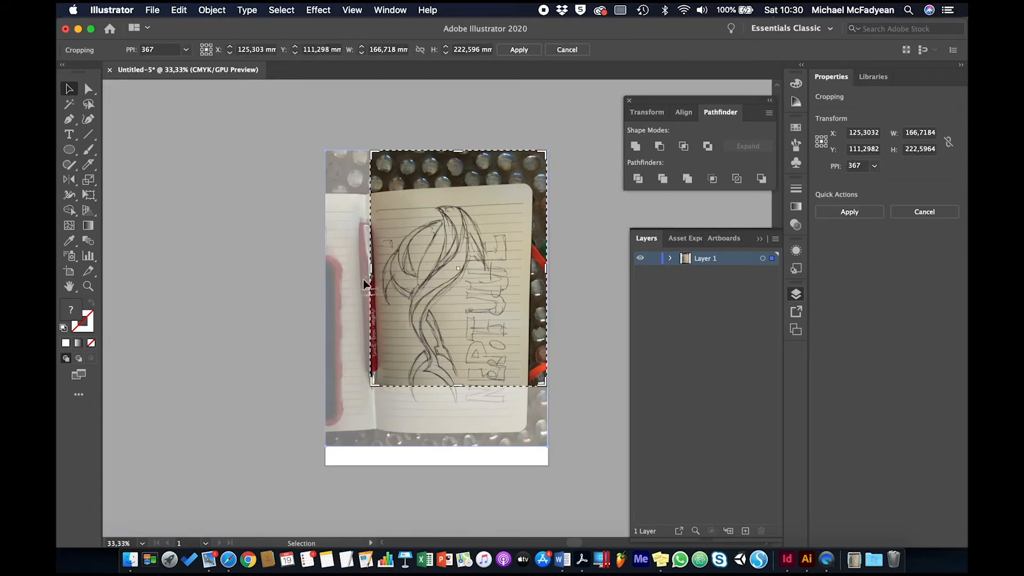
pyautogui.moveTo(372, 267); pyautogui.dragTo(377, 267)
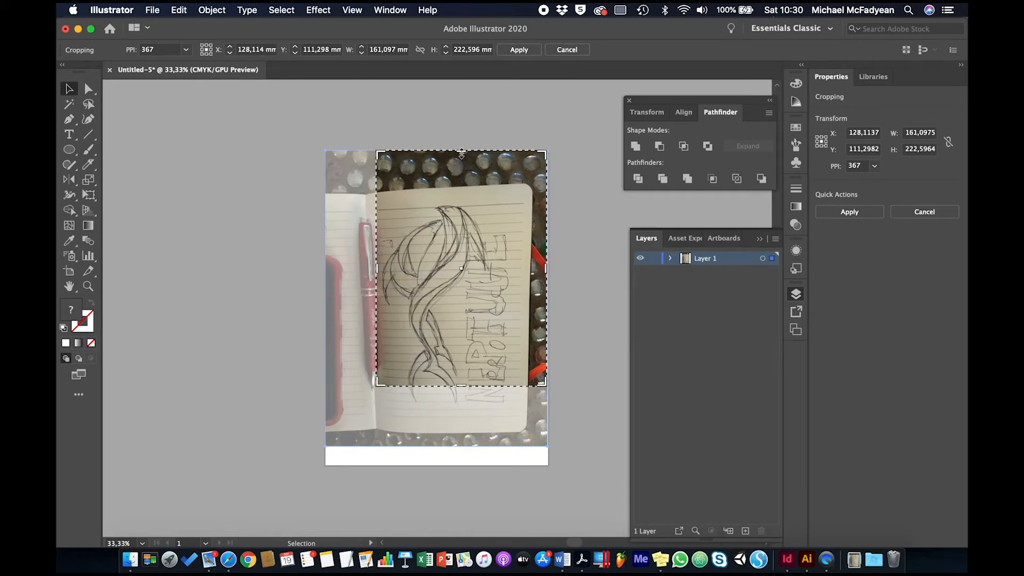
pyautogui.moveTo(462, 154); pyautogui.dragTo(461, 202)
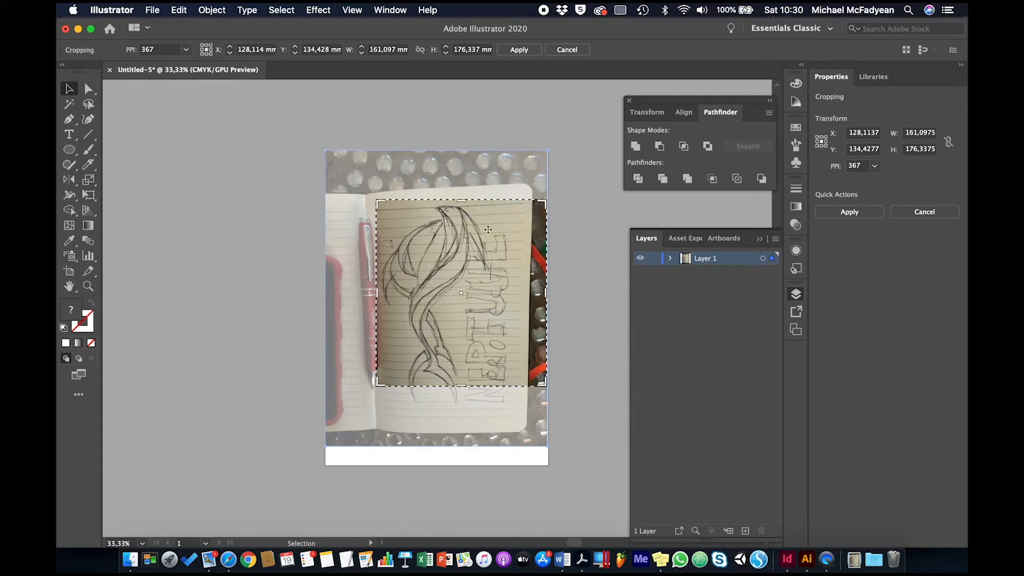
pyautogui.moveTo(546, 293); pyautogui.dragTo(493, 300)
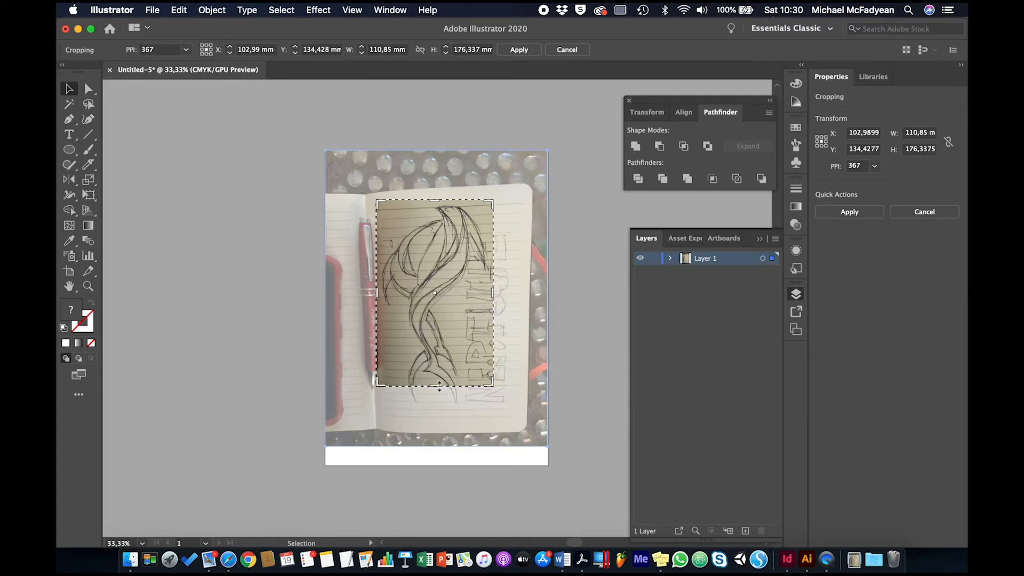
pyautogui.moveTo(439, 386); pyautogui.dragTo(439, 410)
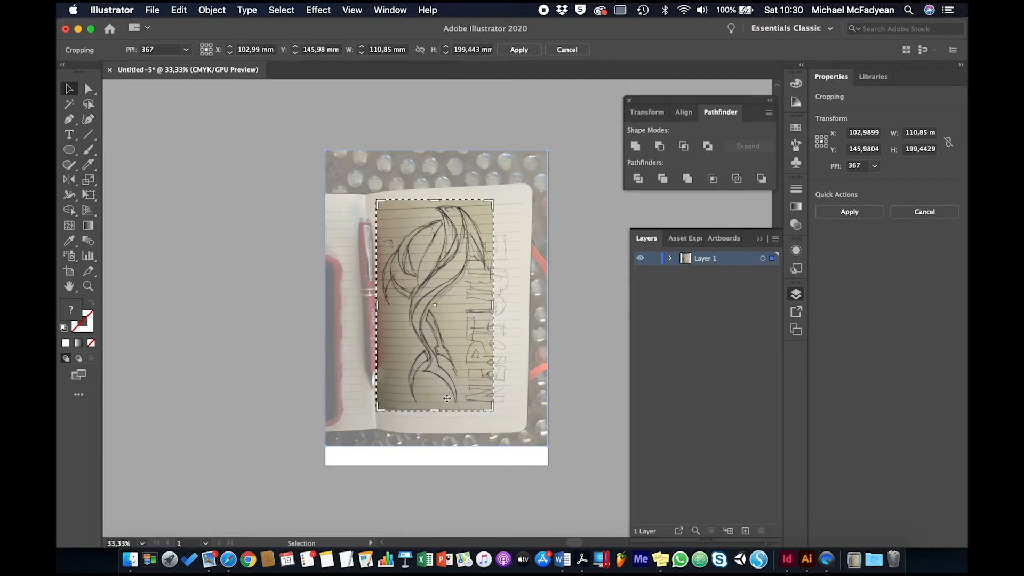
pyautogui.click(519, 50)
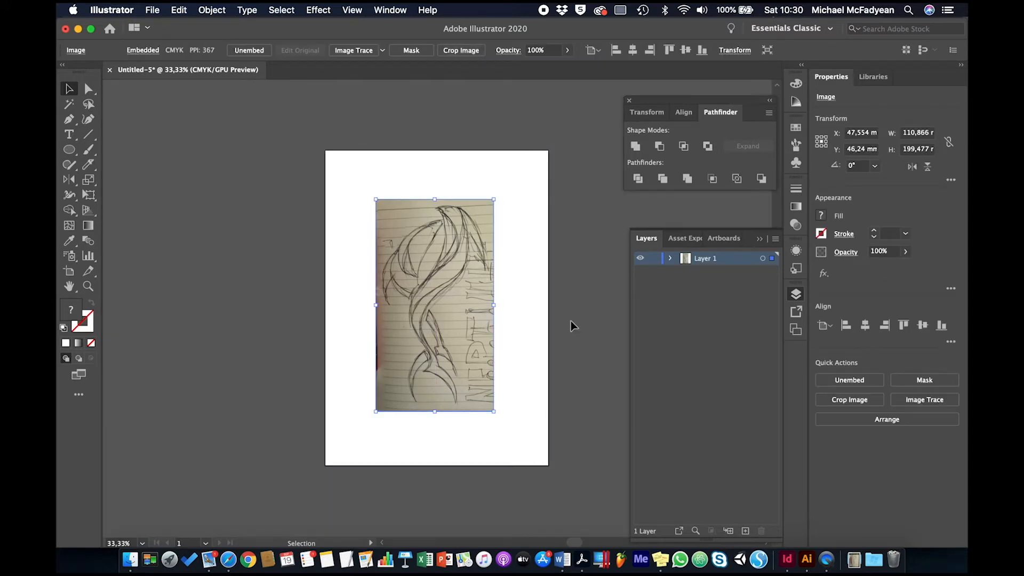
# - Scale the cropped sketch proportionally about its centre to about 143 x 257 mm and close the floating Character and Pathfinder windows
pyautogui.press('super+t')
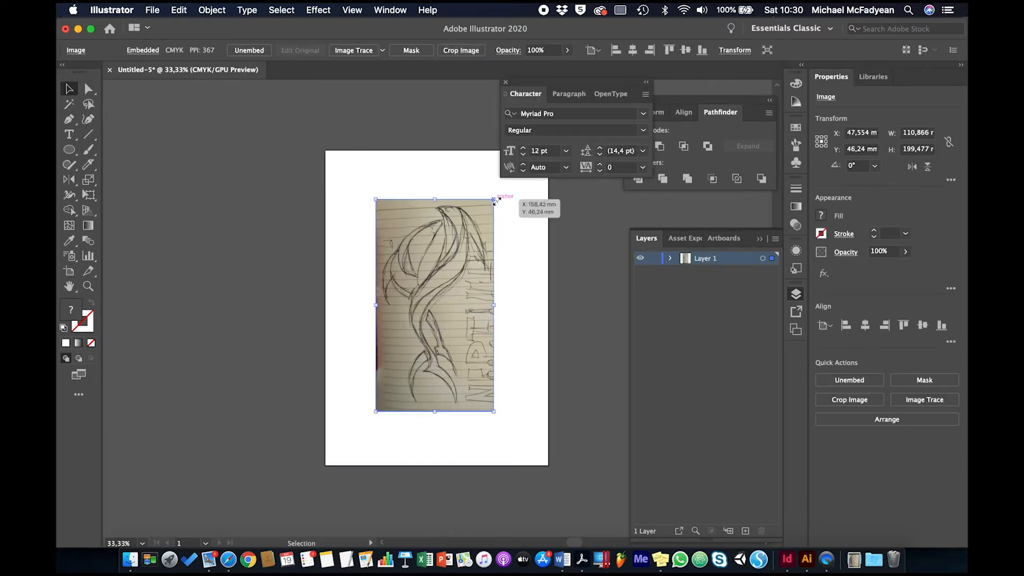
pyautogui.moveTo(494, 200); pyautogui.dragTo(511, 169)
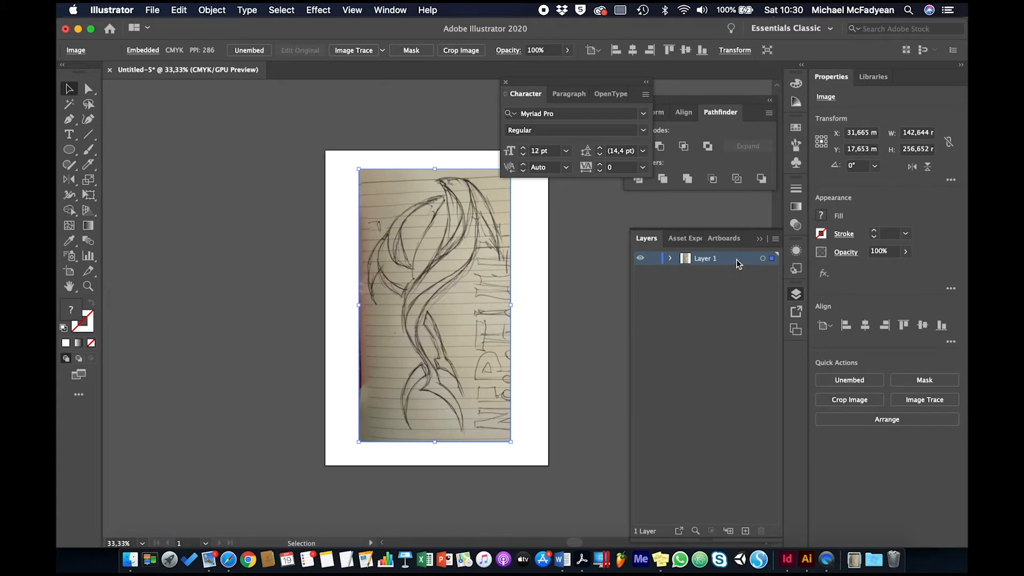
pyautogui.click(506, 82)
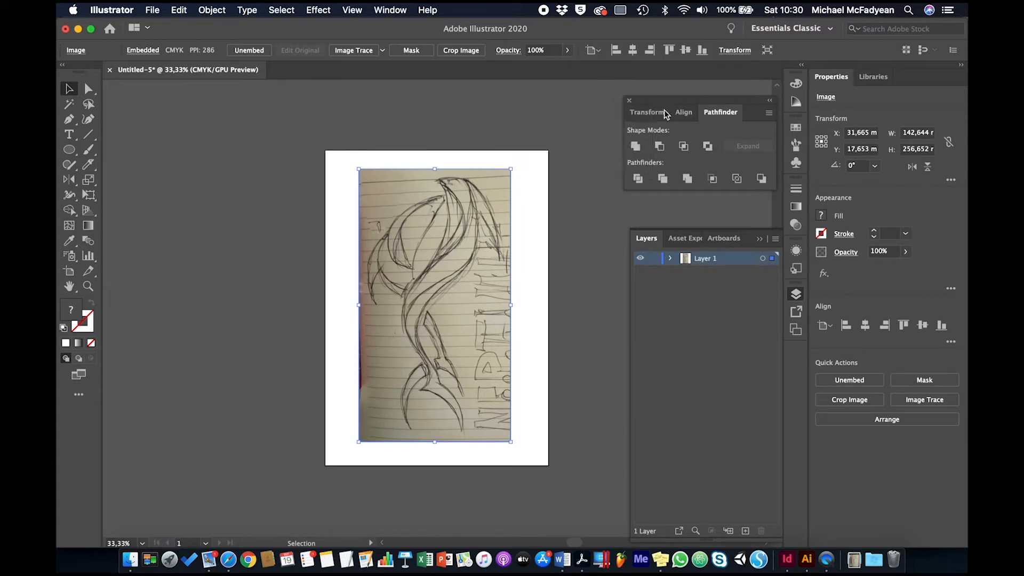
pyautogui.click(629, 101)
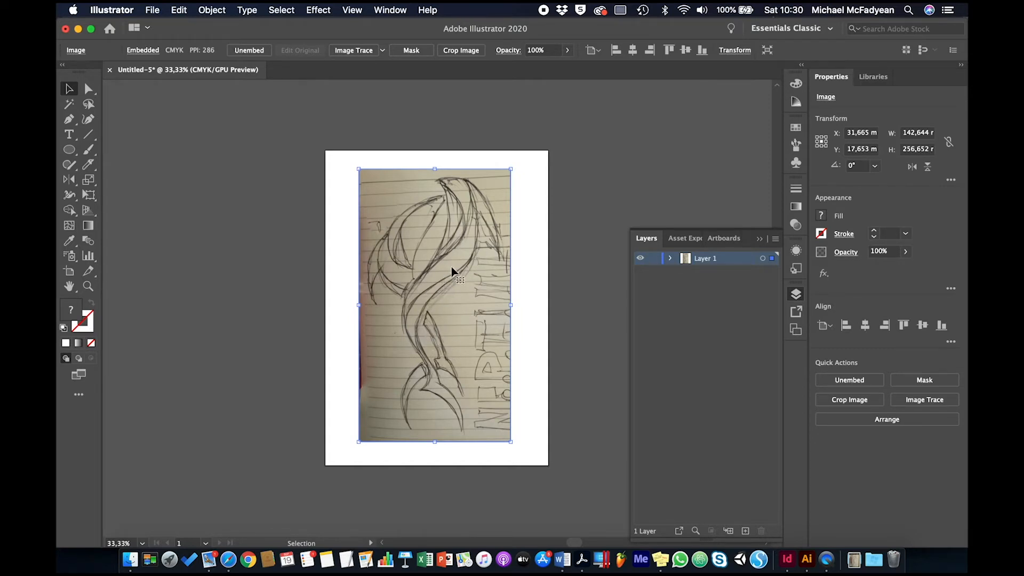
# - Run Image Trace on the sketch and try black-and-white Threshold values of 177 and 82
pyautogui.click(358, 55)
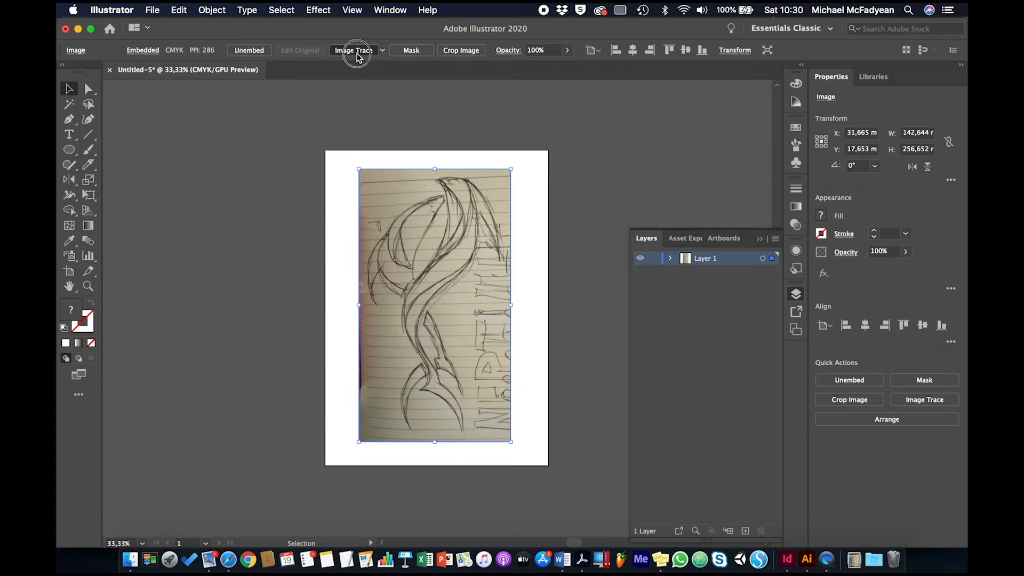
pyautogui.click(363, 152)
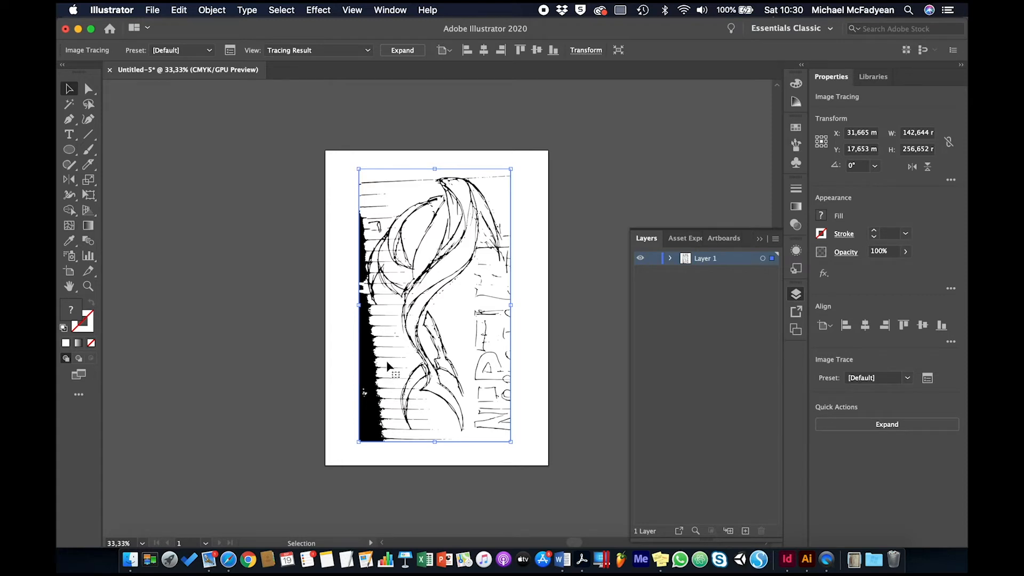
pyautogui.click(231, 51)
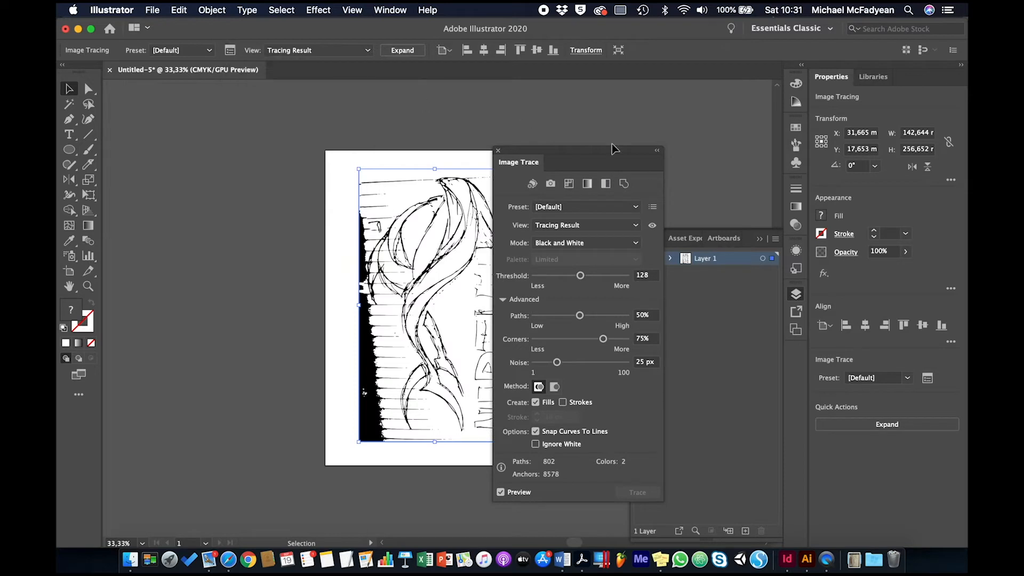
pyautogui.moveTo(613, 149)
pyautogui.mouseDown()
pyautogui.moveTo(228, 145)
pyautogui.moveTo(251, 135)
pyautogui.mouseUp()
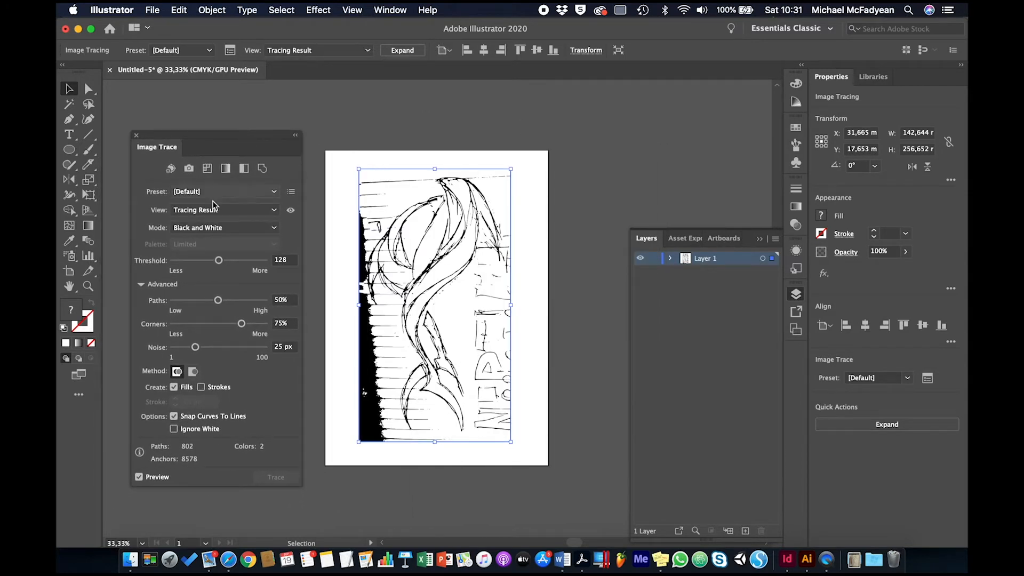
pyautogui.click(237, 260)
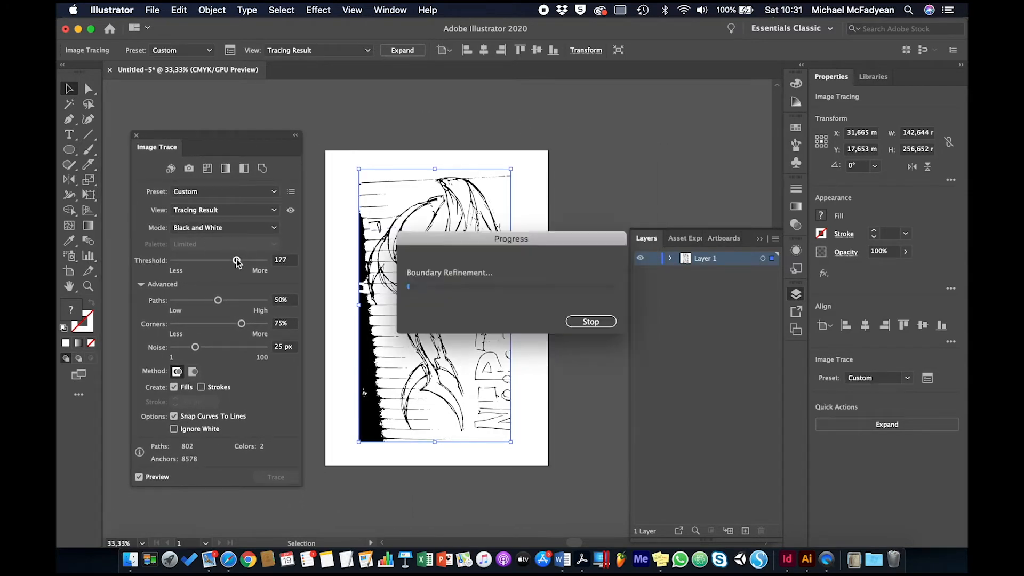
pyautogui.click(203, 259)
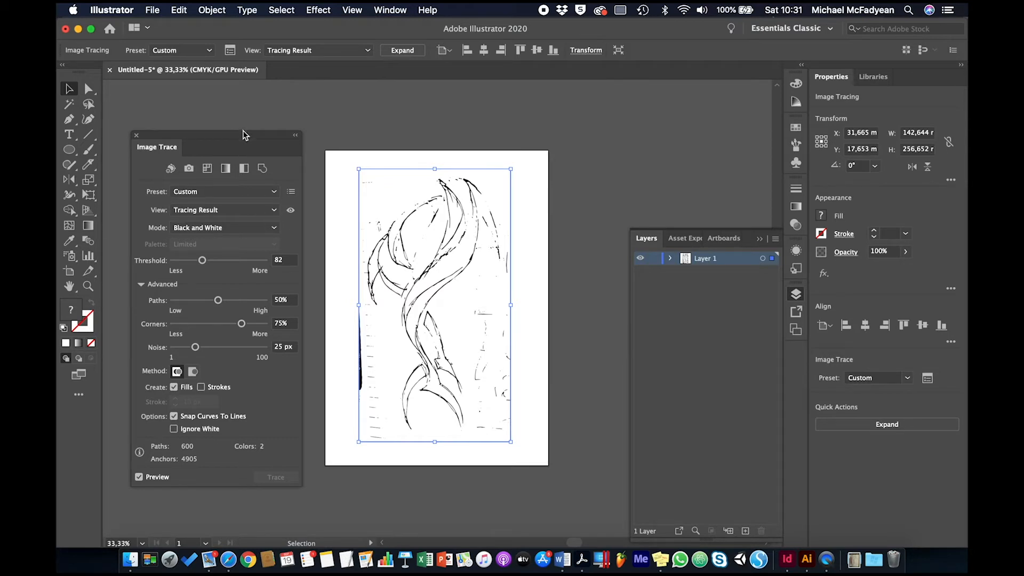
pyautogui.moveTo(243, 134); pyautogui.dragTo(264, 128)
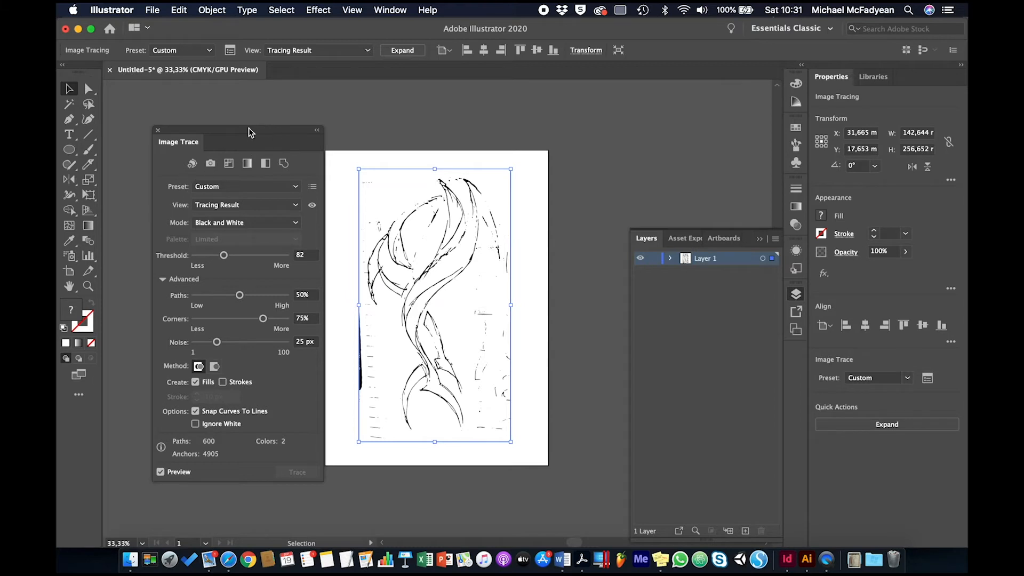
pyautogui.click(158, 132)
# - Undo both threshold changes and the image tracing back to the plain cropped sketch
pyautogui.press('super')
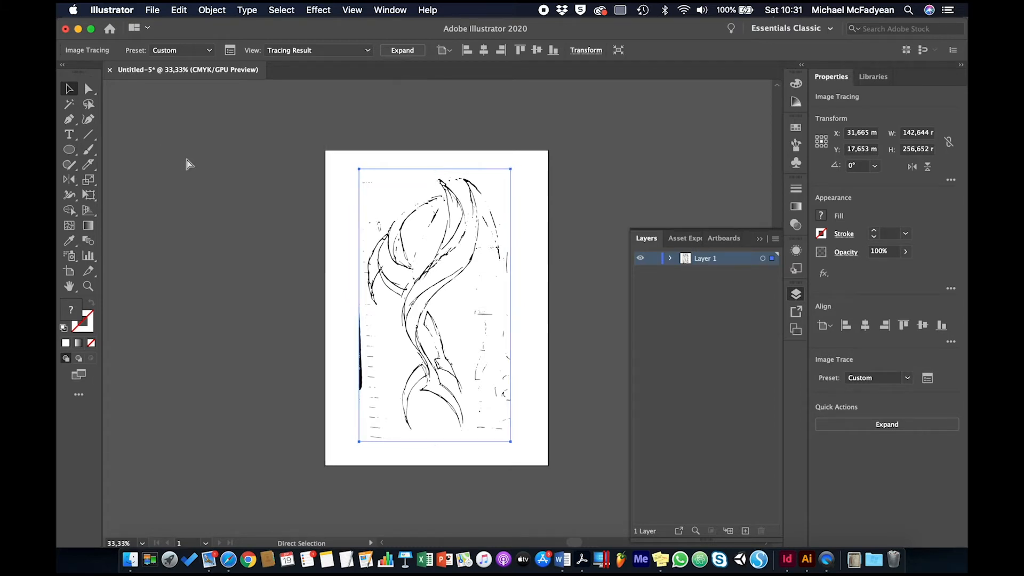
pyautogui.press('super+z')
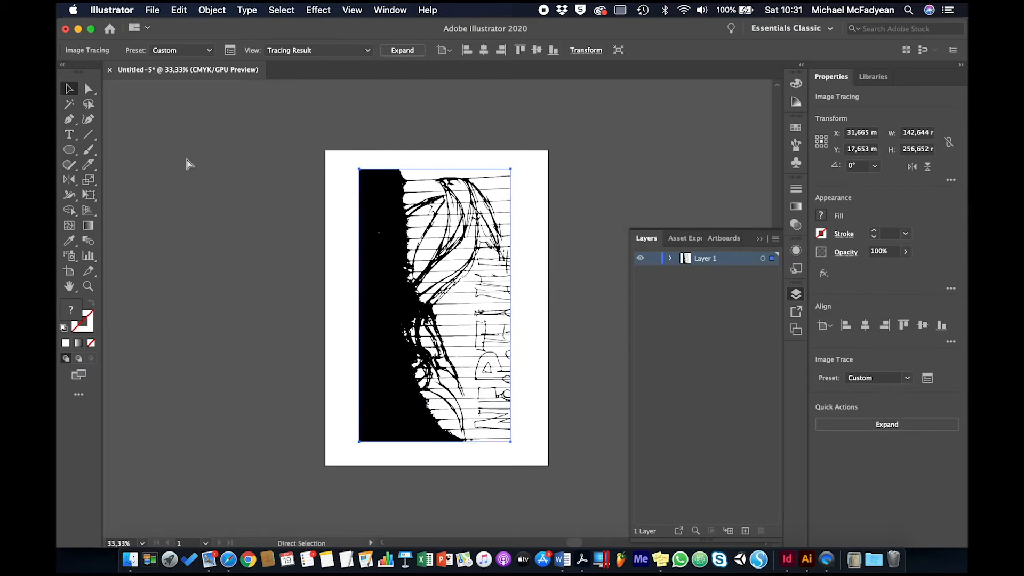
pyautogui.press('super+z')
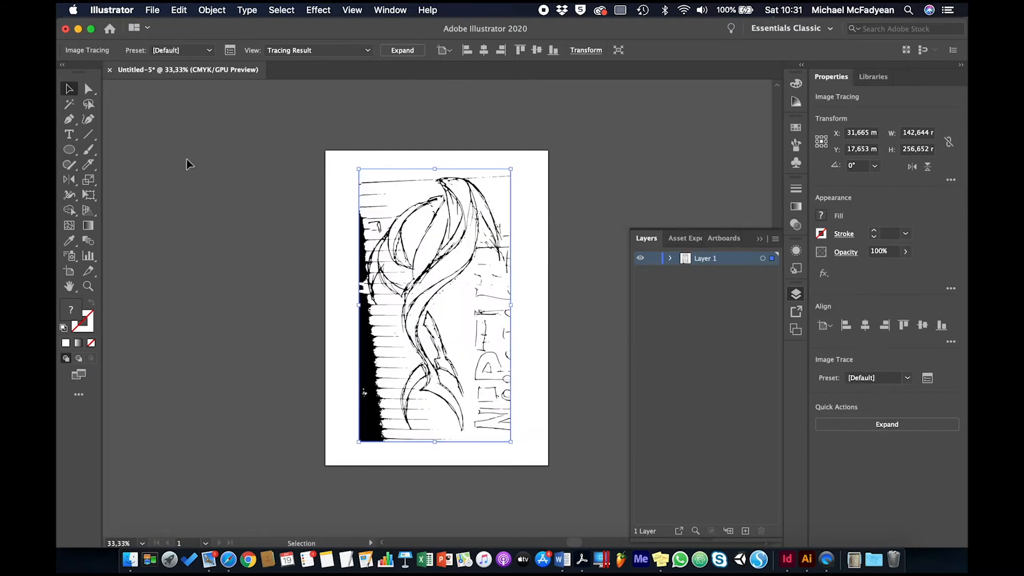
pyautogui.press('super+z')
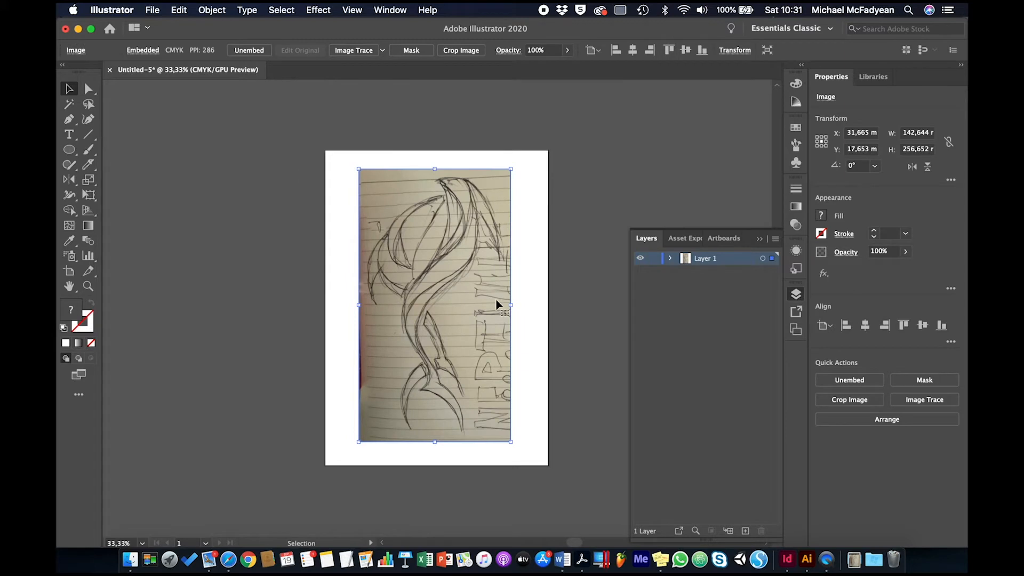
# - Turn Layer 1 with the cropped sketch into a template layer
pyautogui.doubleClick(736, 263)
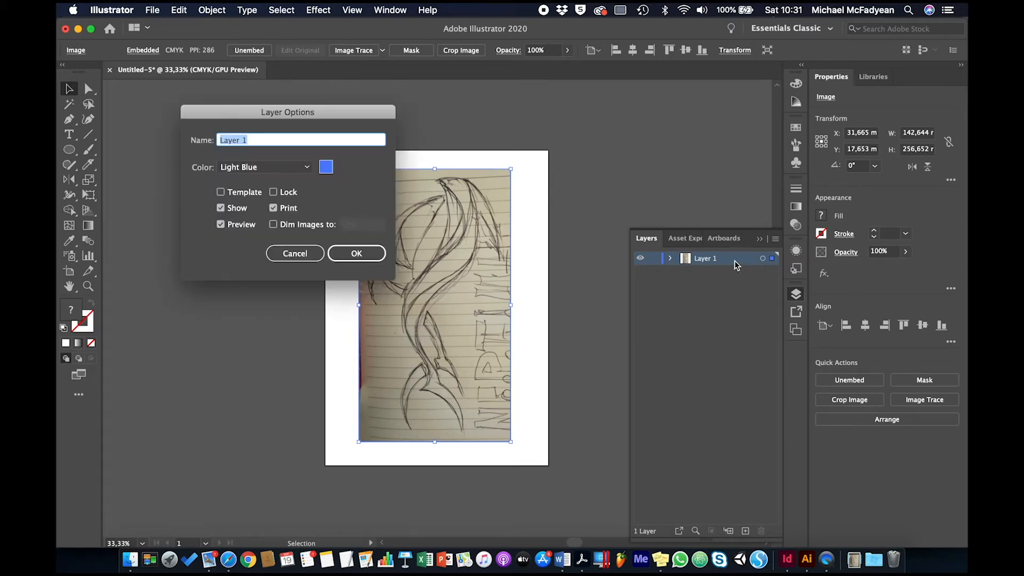
pyautogui.click(220, 192)
pyautogui.click(356, 254)
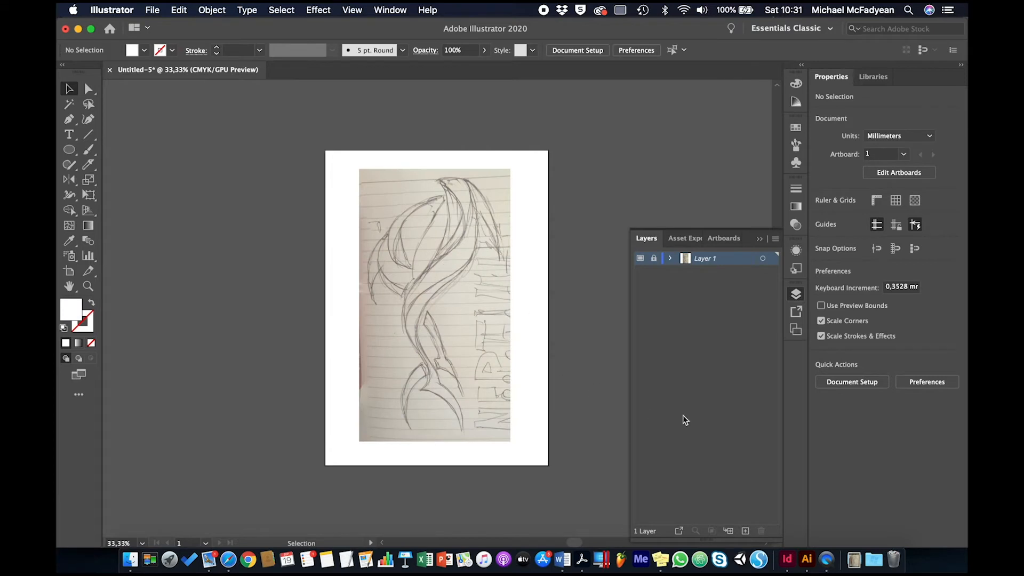
# - Add a new layer above the template layer and name it Logo
pyautogui.click(745, 530)
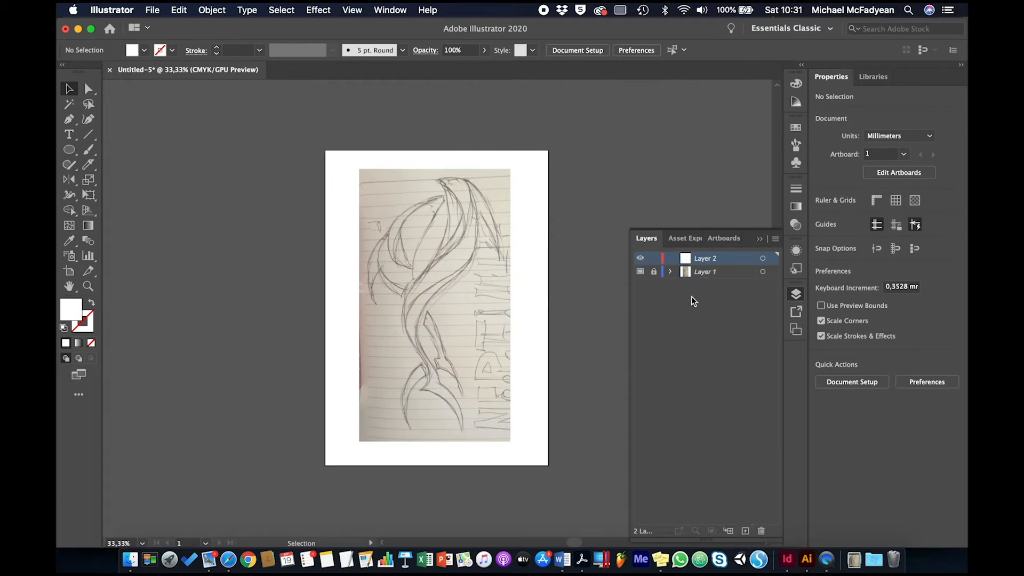
pyautogui.doubleClick(699, 260)
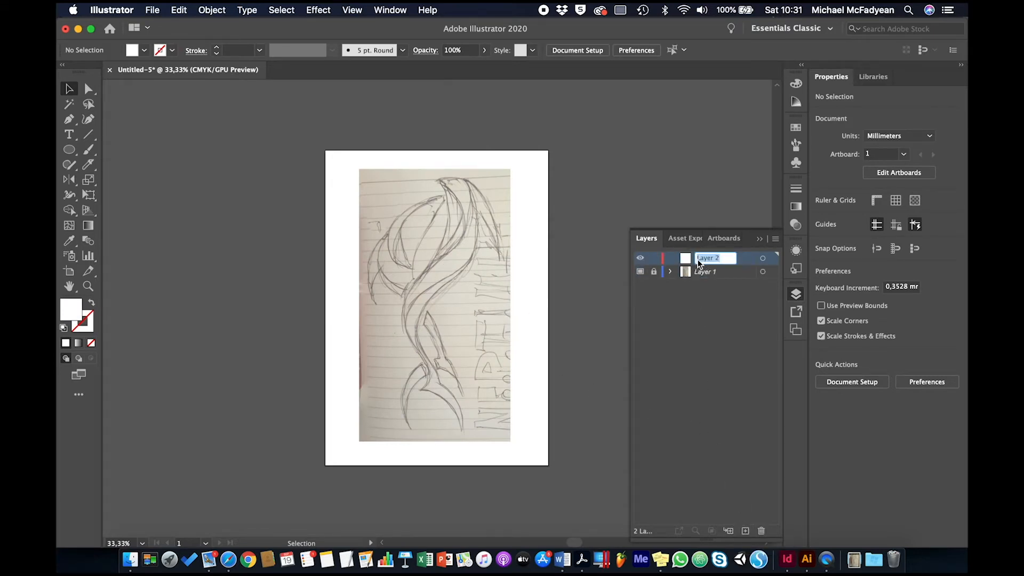
pyautogui.write('Logo')
pyautogui.press('Return')
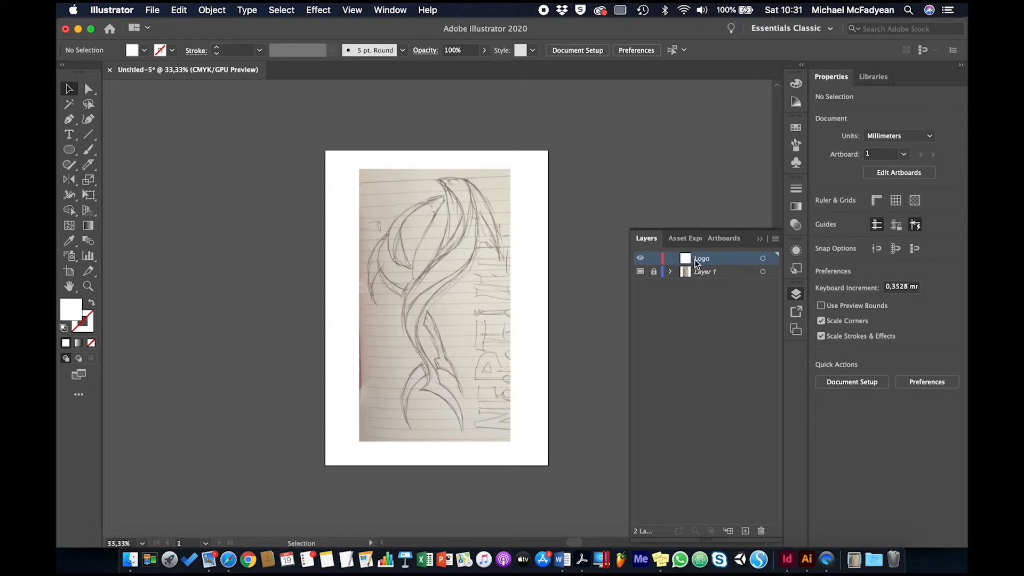
# - Trace the shaft's left edge with the Pen tool from the trident's top tip to the lower-right barb tip, with a 1 pt stroke and no fill
pyautogui.press('super+0')
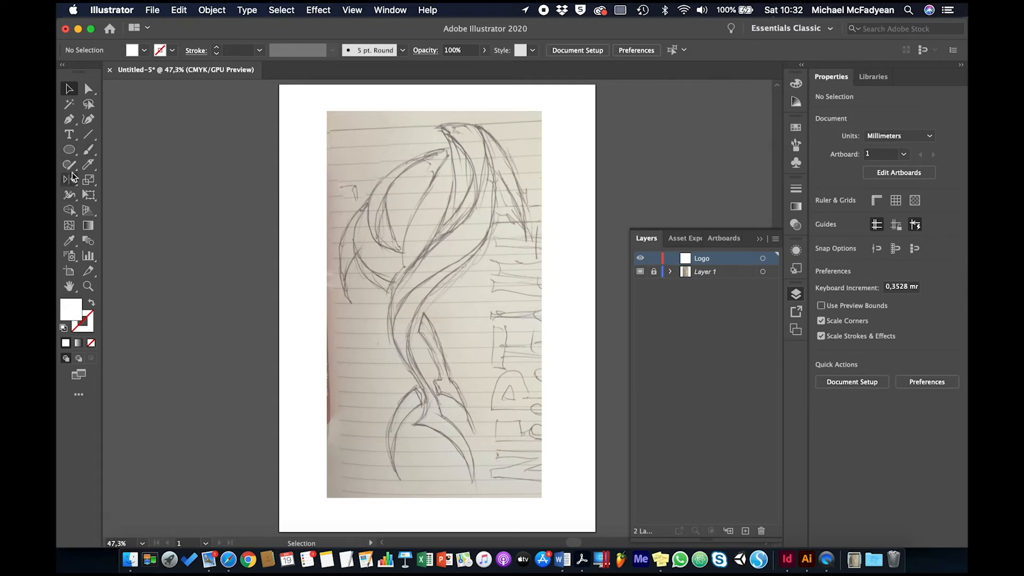
pyautogui.click(70, 121)
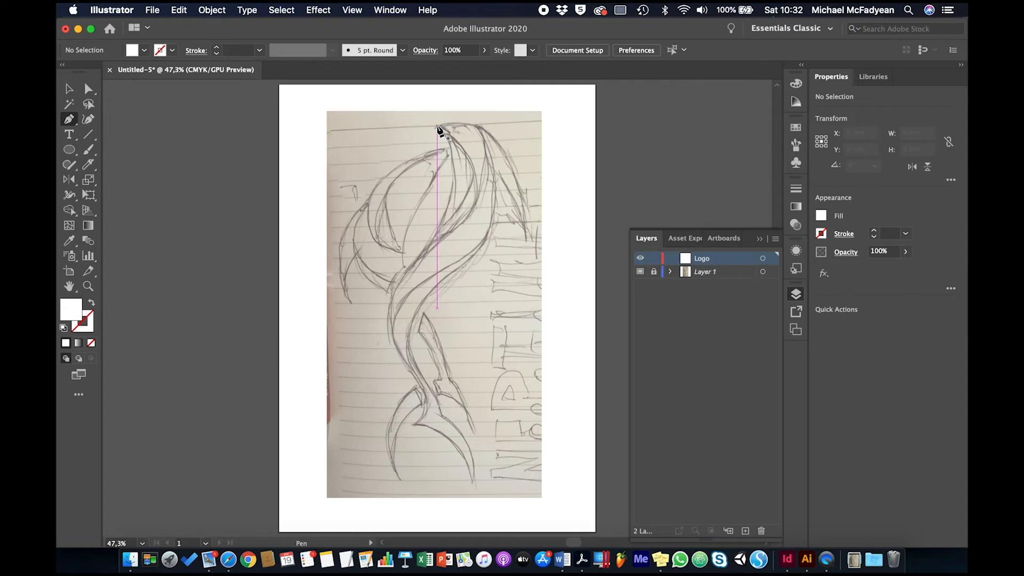
pyautogui.moveTo(438, 127); pyautogui.dragTo(454, 156)
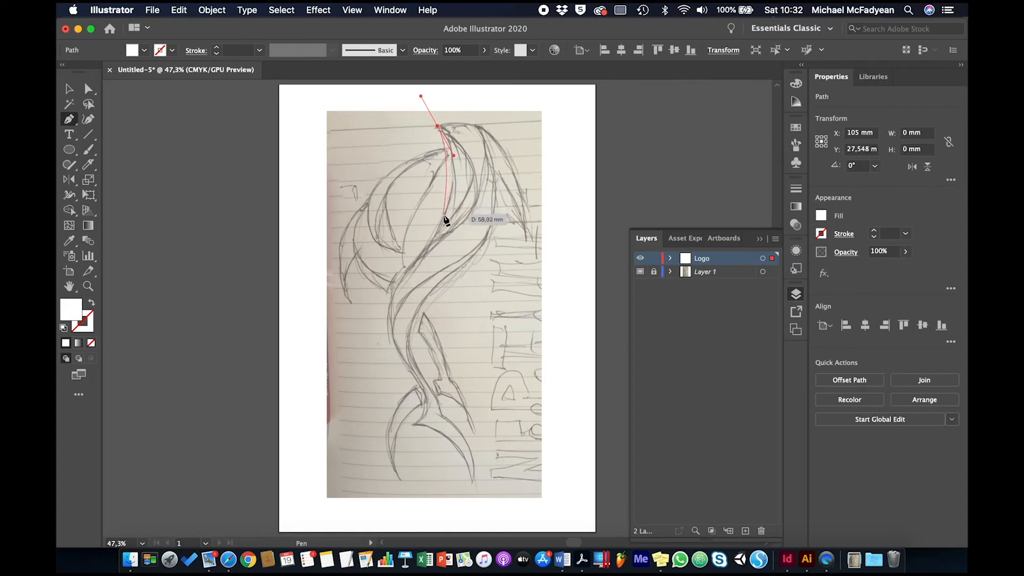
pyautogui.moveTo(444, 216); pyautogui.dragTo(431, 244)
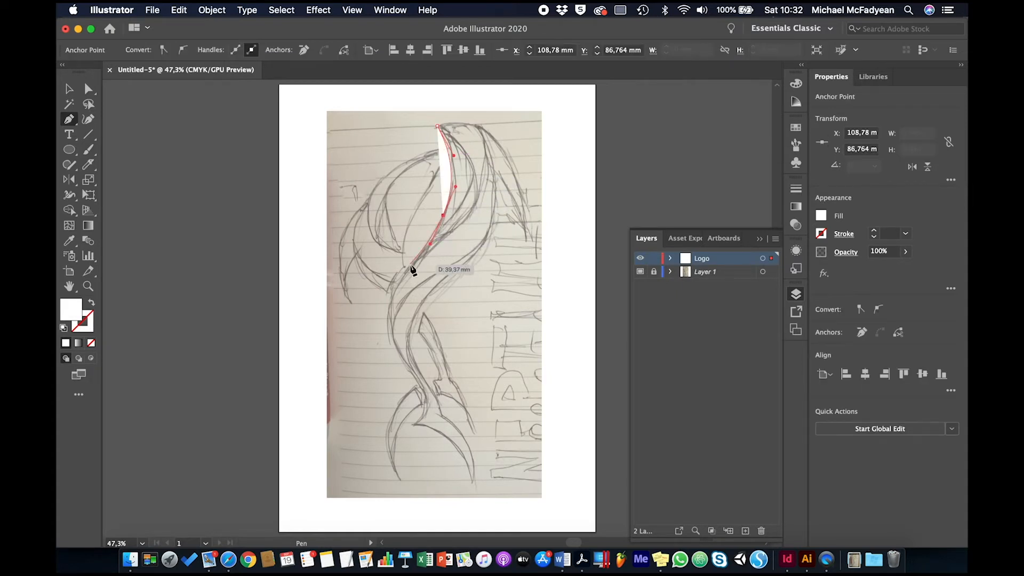
pyautogui.moveTo(390, 304); pyautogui.dragTo(389, 335)
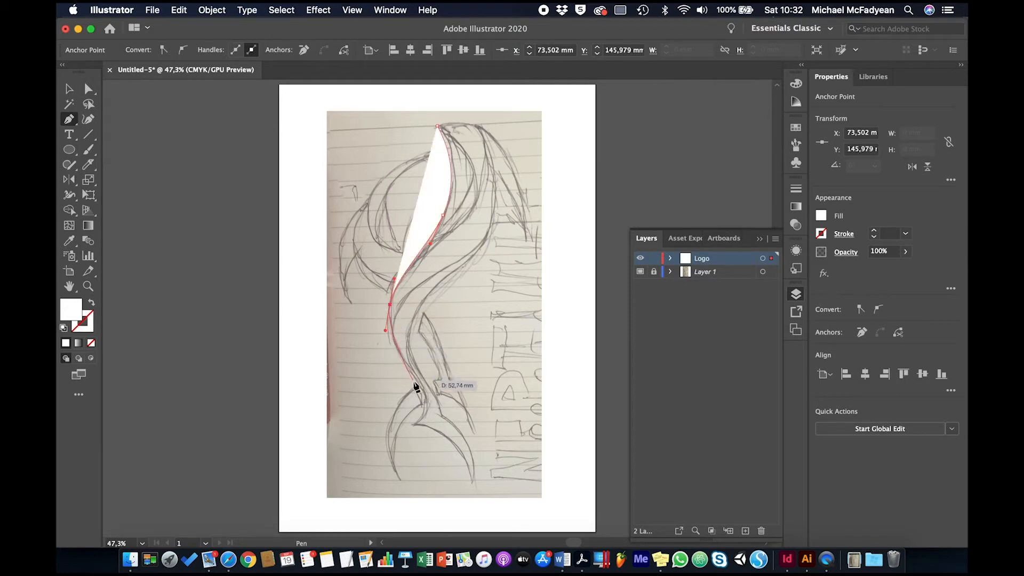
pyautogui.moveTo(421, 390); pyautogui.dragTo(434, 428)
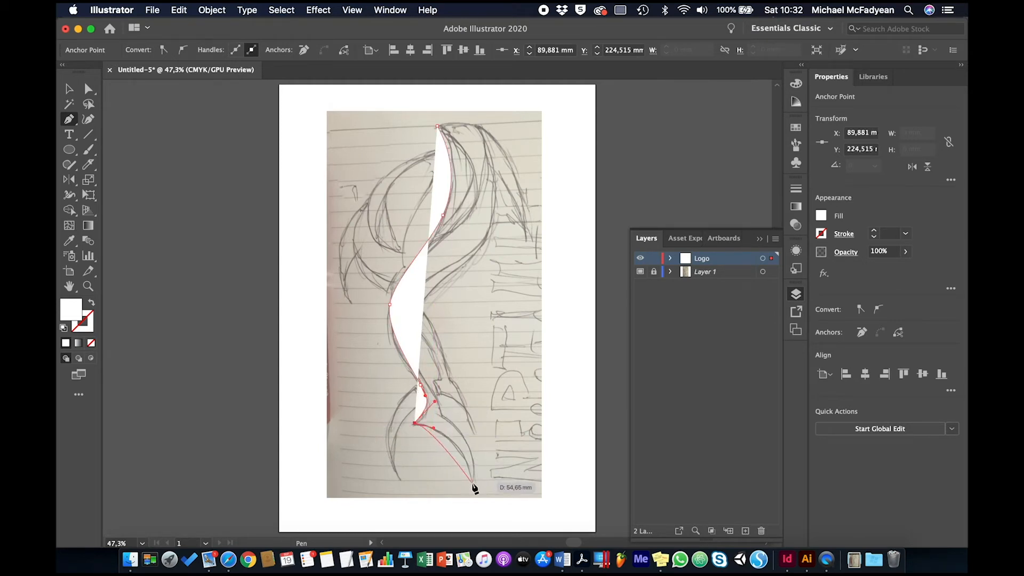
pyautogui.moveTo(471, 483); pyautogui.dragTo(474, 446)
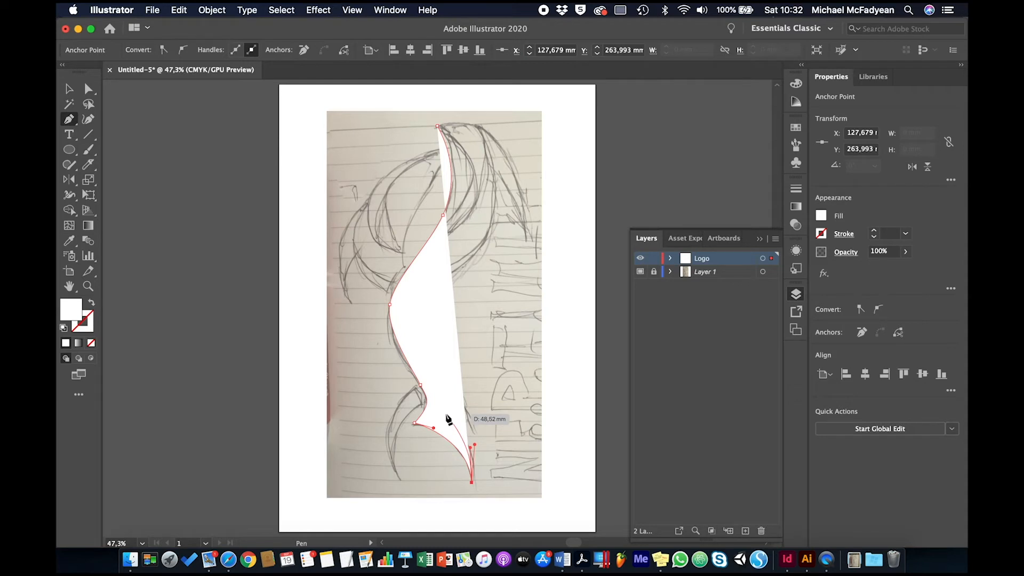
pyautogui.press('d')
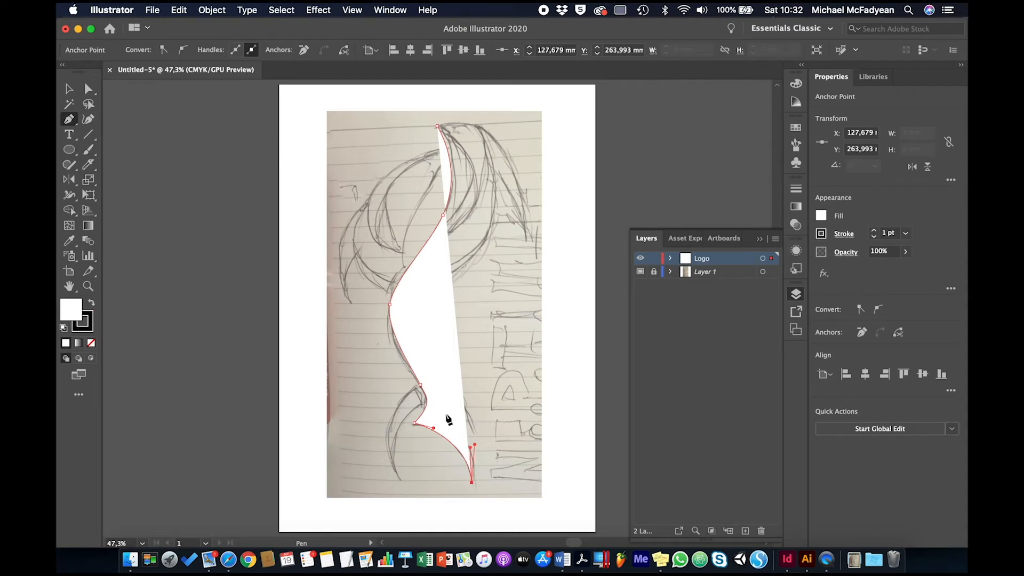
pyautogui.press('/')
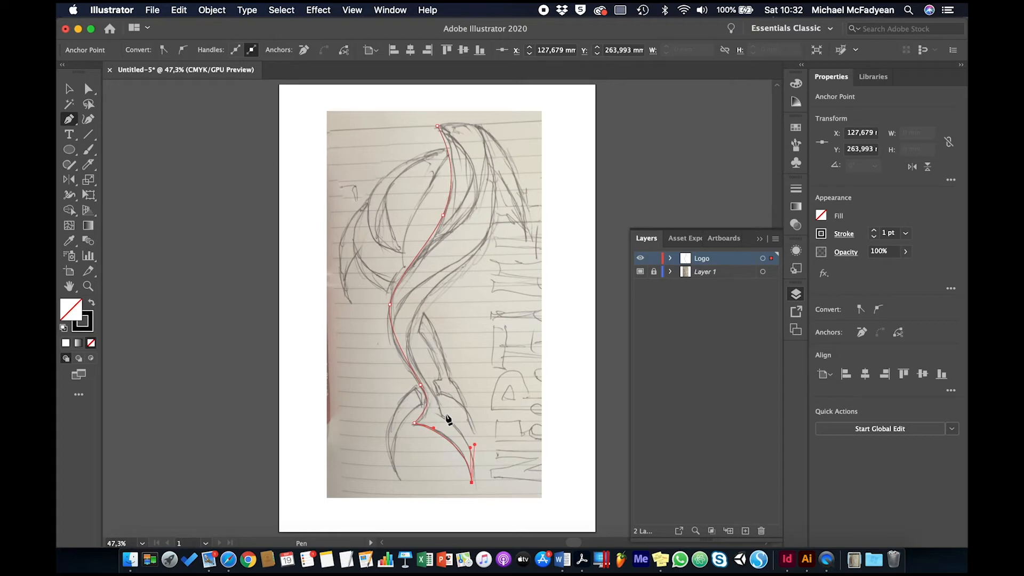
# - Trace the shaft's right edge with the Pen tool up from the lower barb, around the upper-right barb, and close the path at the top tip
pyautogui.moveTo(442, 415)
pyautogui.mouseDown()
pyautogui.moveTo(425, 408)
pyautogui.moveTo(438, 398)
pyautogui.mouseUp()
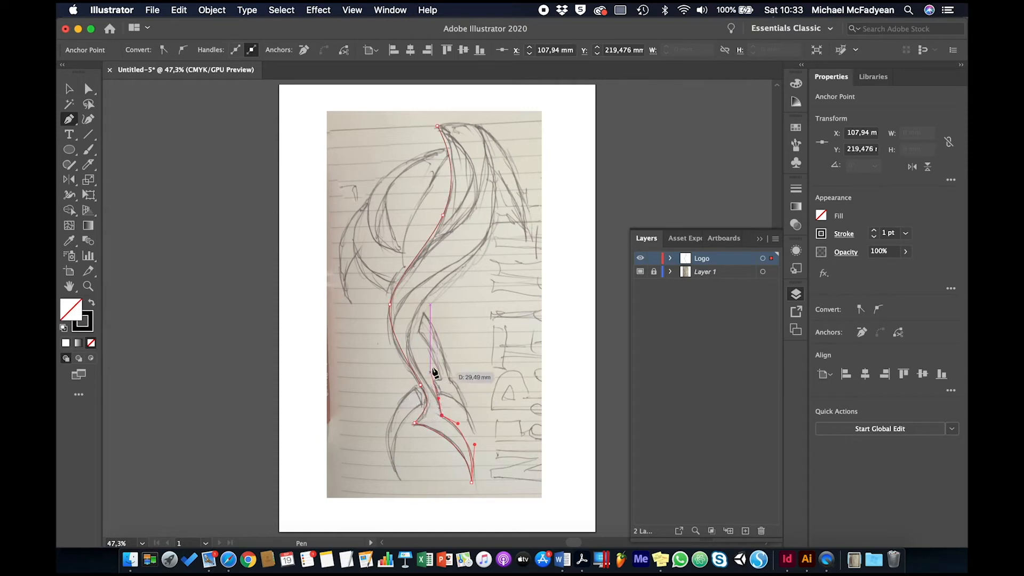
pyautogui.click(409, 341)
pyautogui.moveTo(409, 343); pyautogui.dragTo(464, 268)
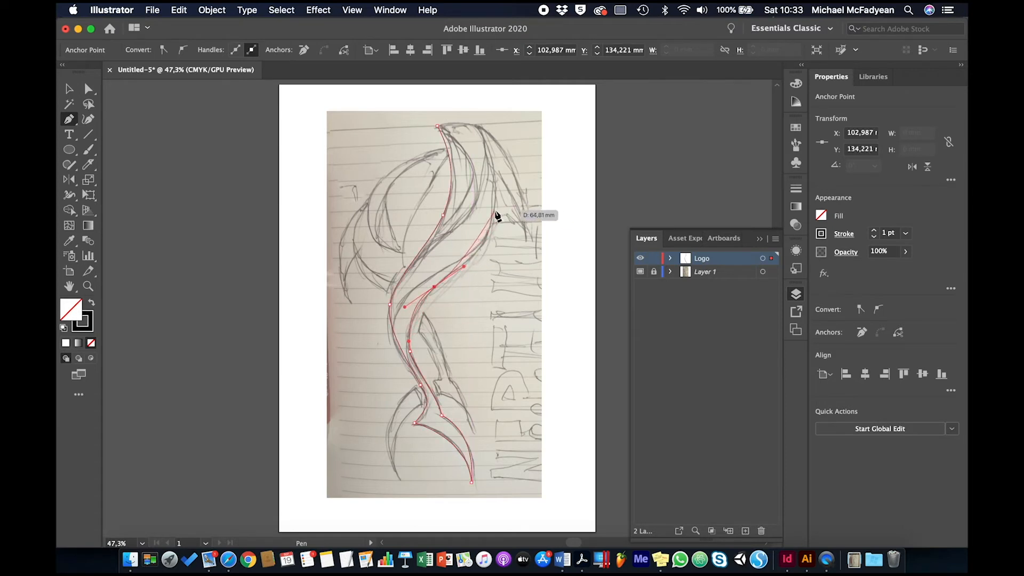
pyautogui.moveTo(495, 211); pyautogui.dragTo(508, 180)
pyautogui.moveTo(524, 234); pyautogui.dragTo(519, 178)
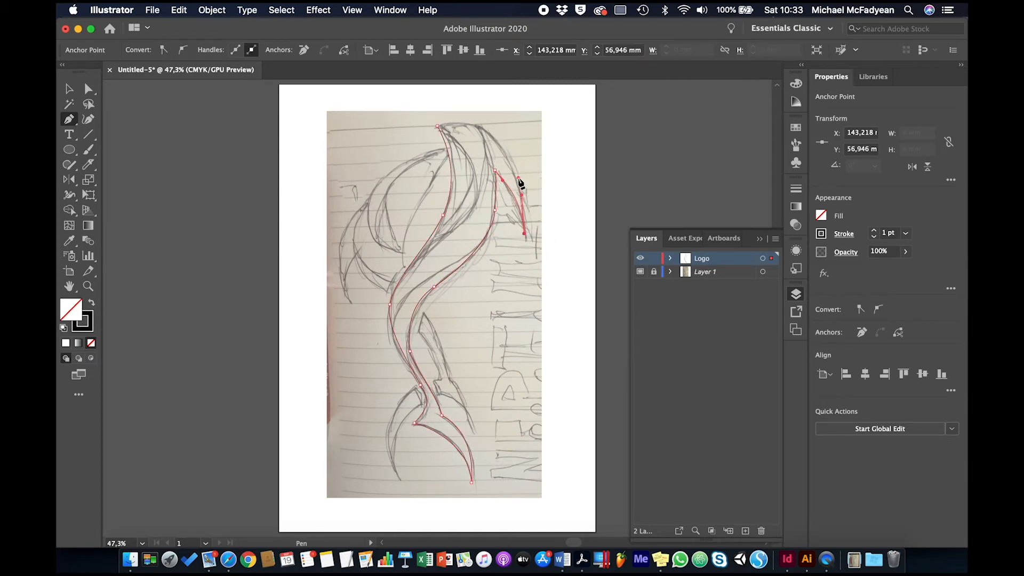
pyautogui.moveTo(482, 127); pyautogui.dragTo(456, 117)
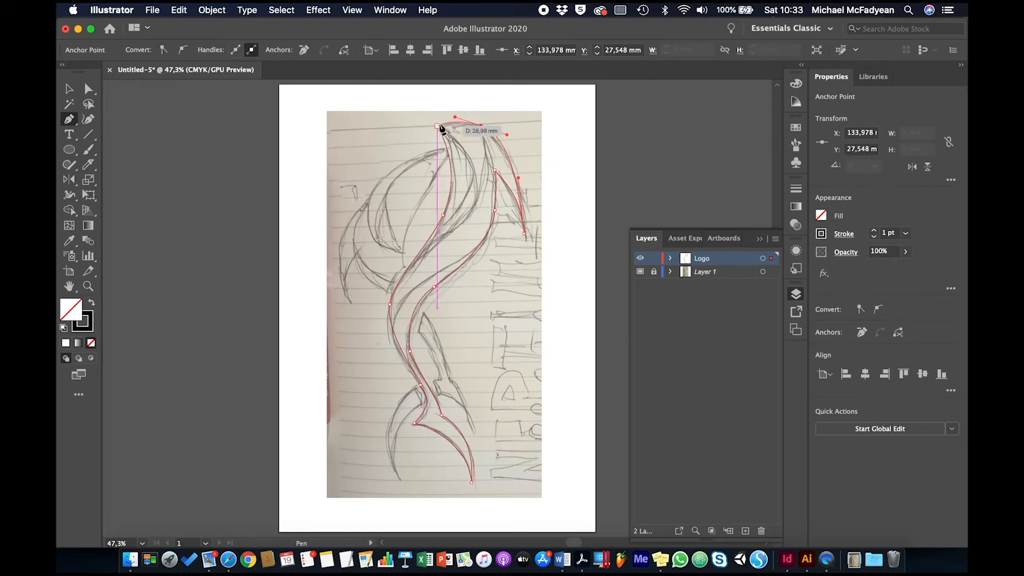
pyautogui.click(437, 127)
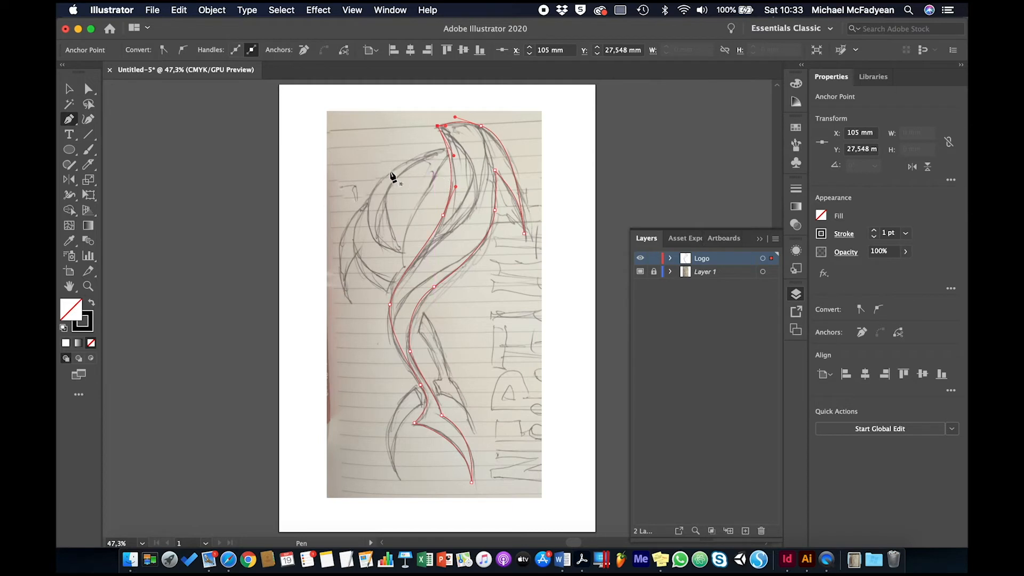
# - Fill the closed shaft shape with a light gray swatch and deselect it
pyautogui.click(70, 89)
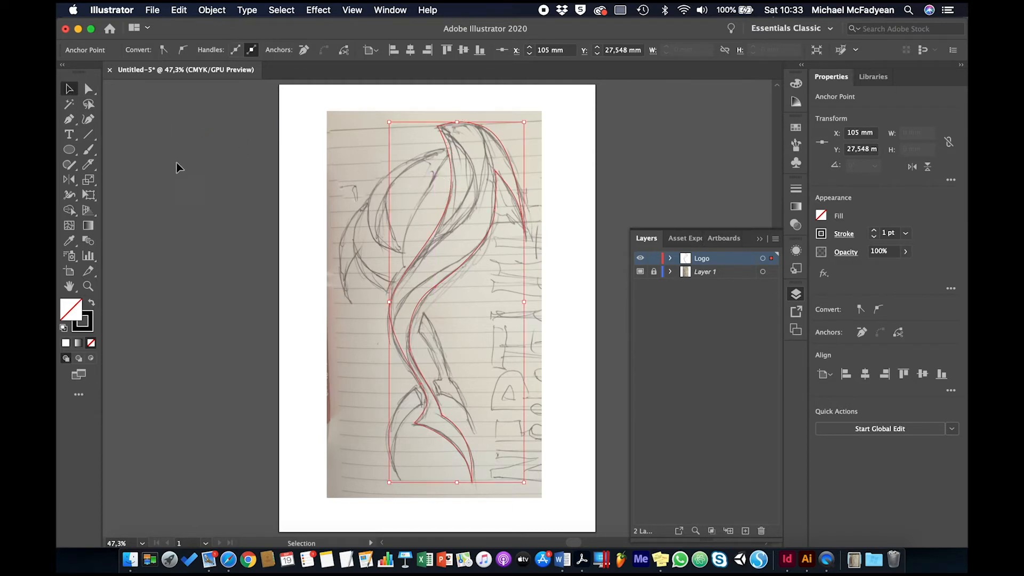
pyautogui.click(437, 200)
pyautogui.click(495, 203)
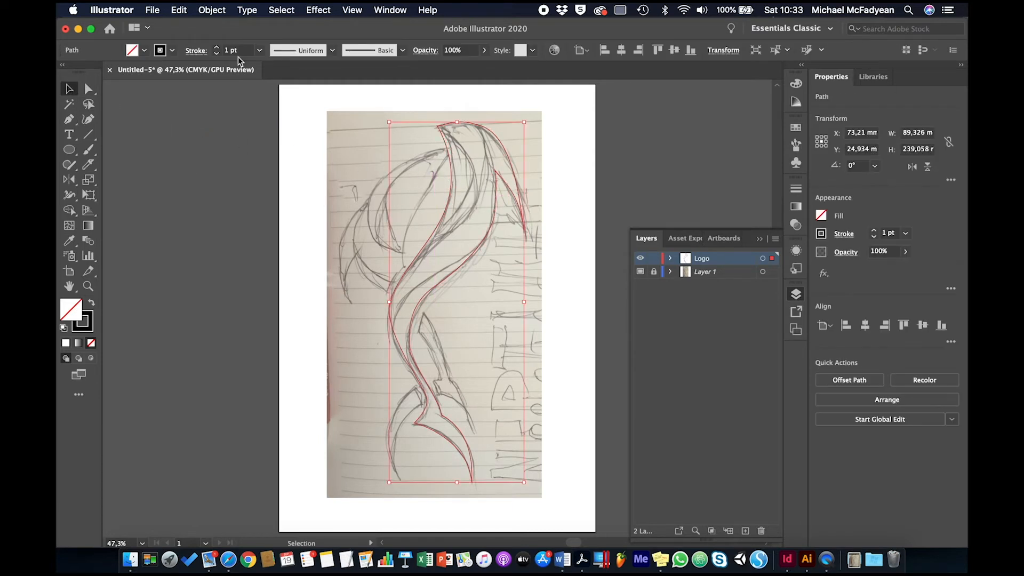
pyautogui.click(146, 51)
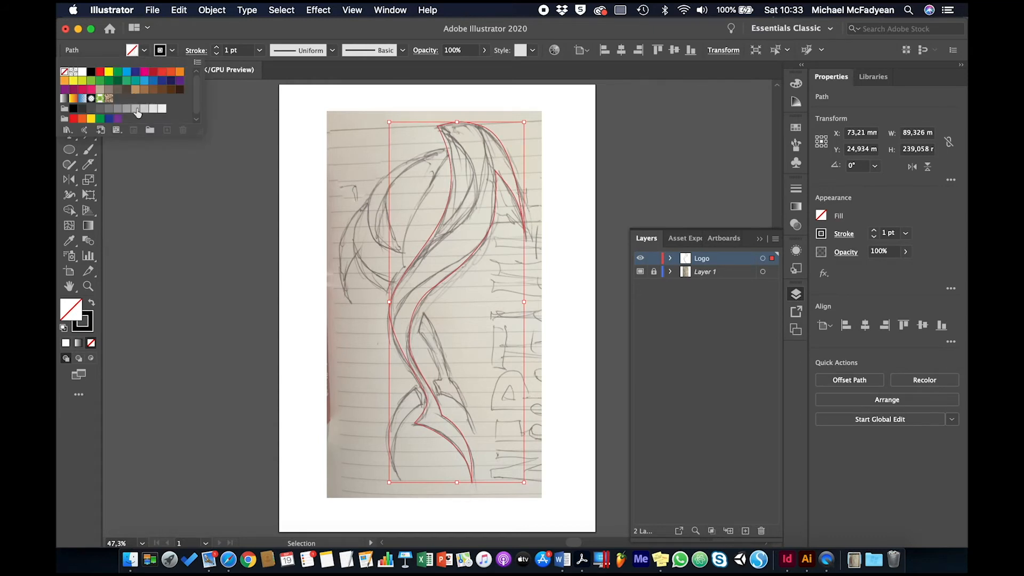
pyautogui.click(136, 109)
pyautogui.click(192, 232)
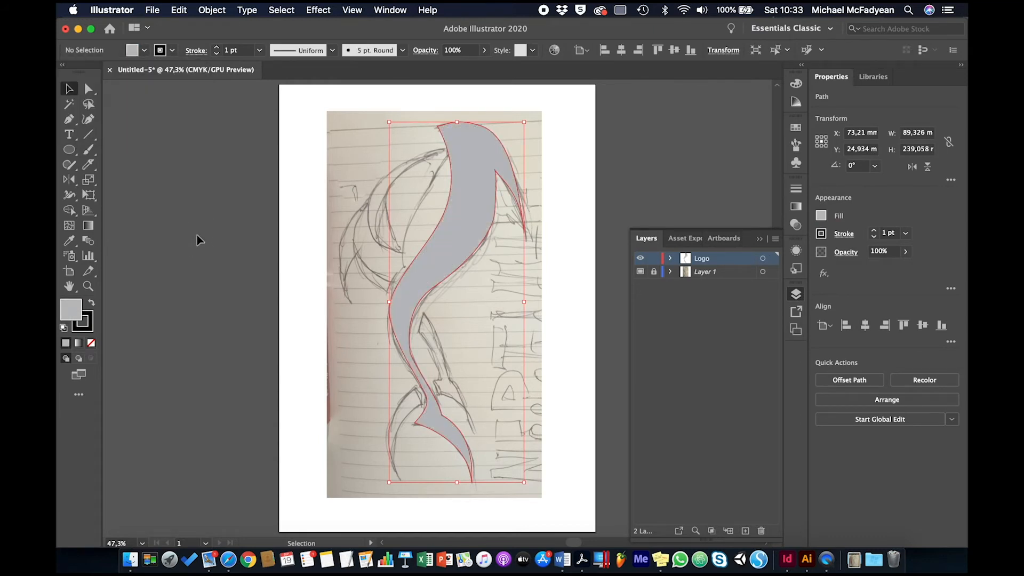
pyautogui.click(197, 235)
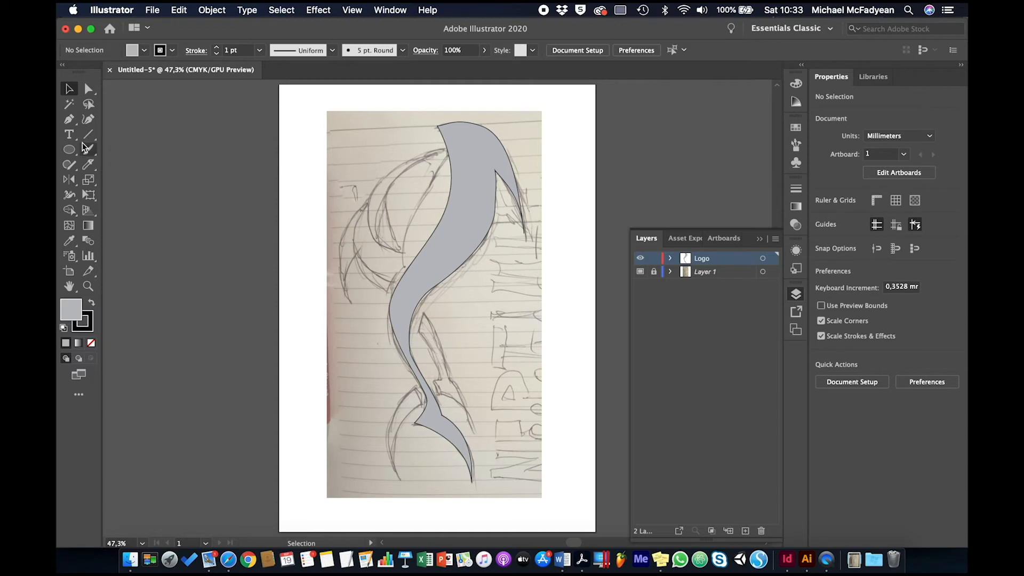
# - Trace the second shape's outer left edge with the Pen tool from its top tip around the left barb to its notch, with no fill
pyautogui.click(70, 121)
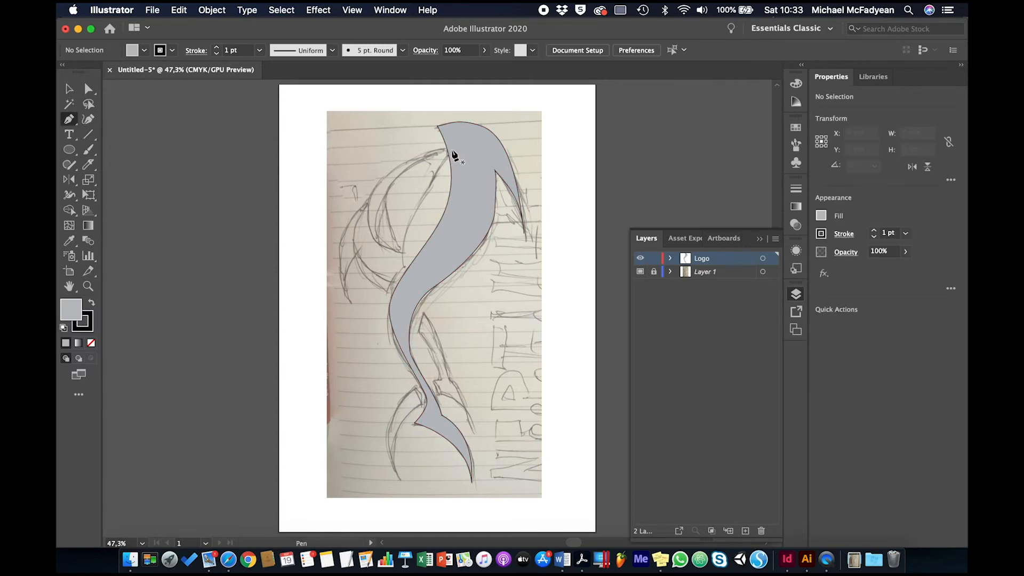
pyautogui.moveTo(452, 148); pyautogui.dragTo(433, 149)
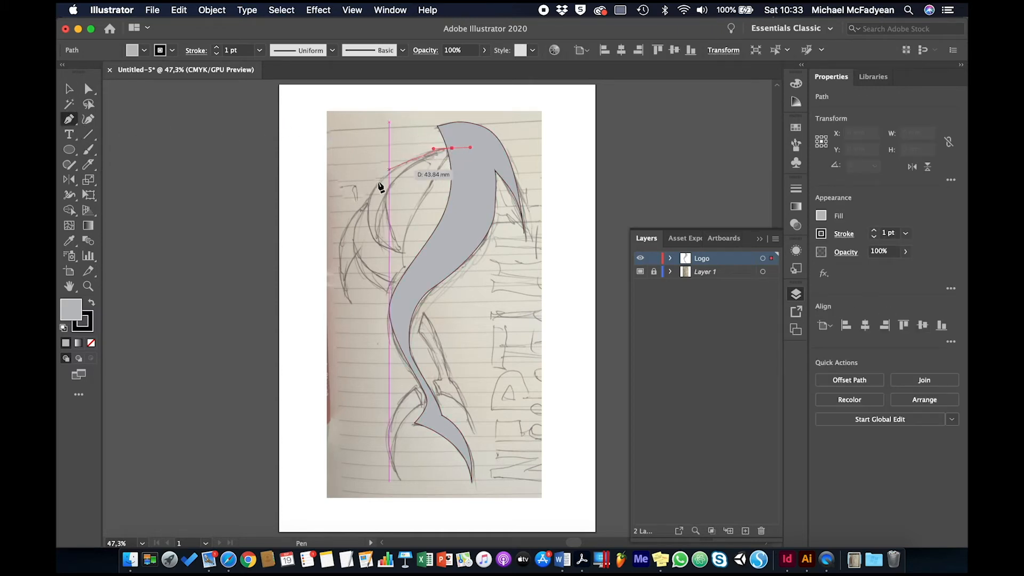
pyautogui.moveTo(370, 196); pyautogui.dragTo(344, 224)
pyautogui.moveTo(347, 295); pyautogui.dragTo(366, 350)
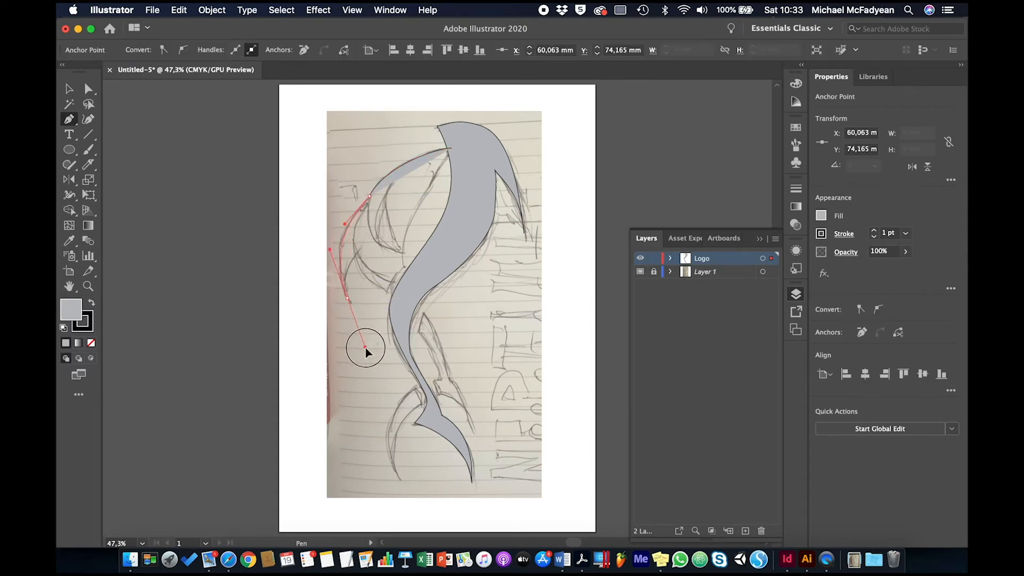
pyautogui.click(350, 298)
pyautogui.moveTo(348, 272)
pyautogui.mouseDown()
pyautogui.moveTo(363, 244)
pyautogui.moveTo(360, 270)
pyautogui.mouseUp()
pyautogui.press('/')
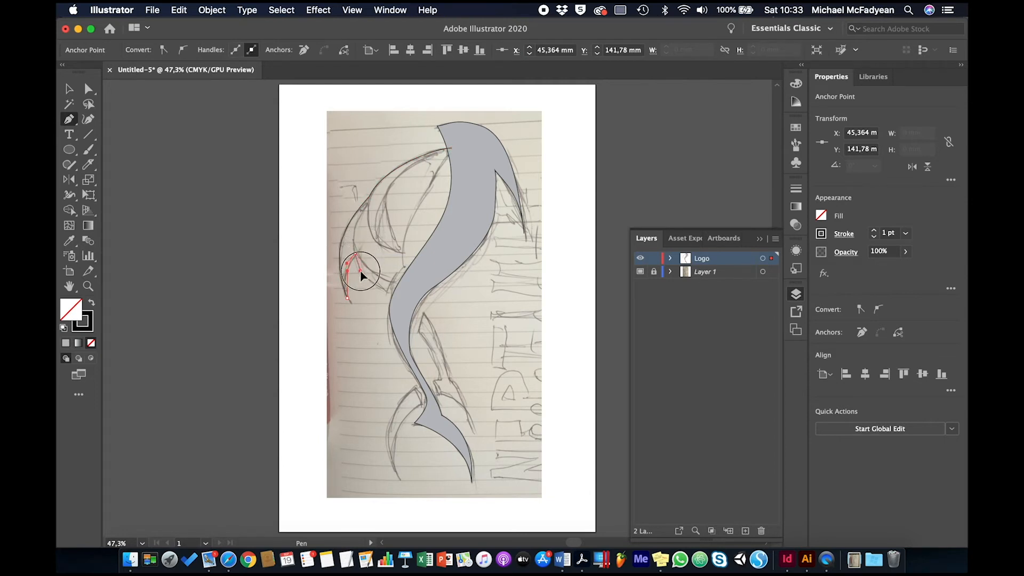
# - Continue the second shape's outline down across the shaft, around the crescent tail, and back up its right edge to close at the top tip
pyautogui.moveTo(389, 304); pyautogui.dragTo(431, 341)
pyautogui.moveTo(441, 378); pyautogui.dragTo(393, 416)
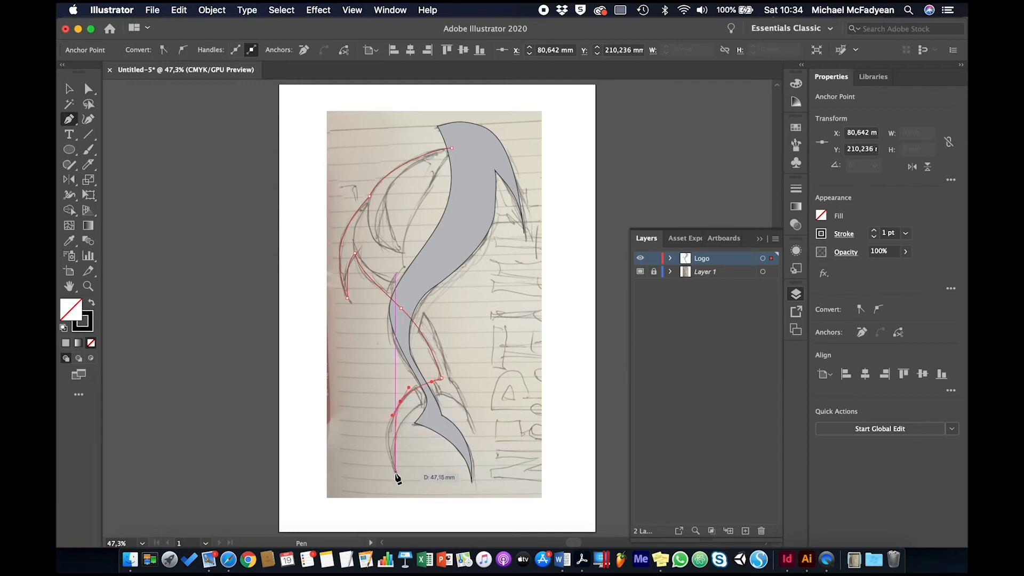
pyautogui.moveTo(396, 474); pyautogui.dragTo(445, 361)
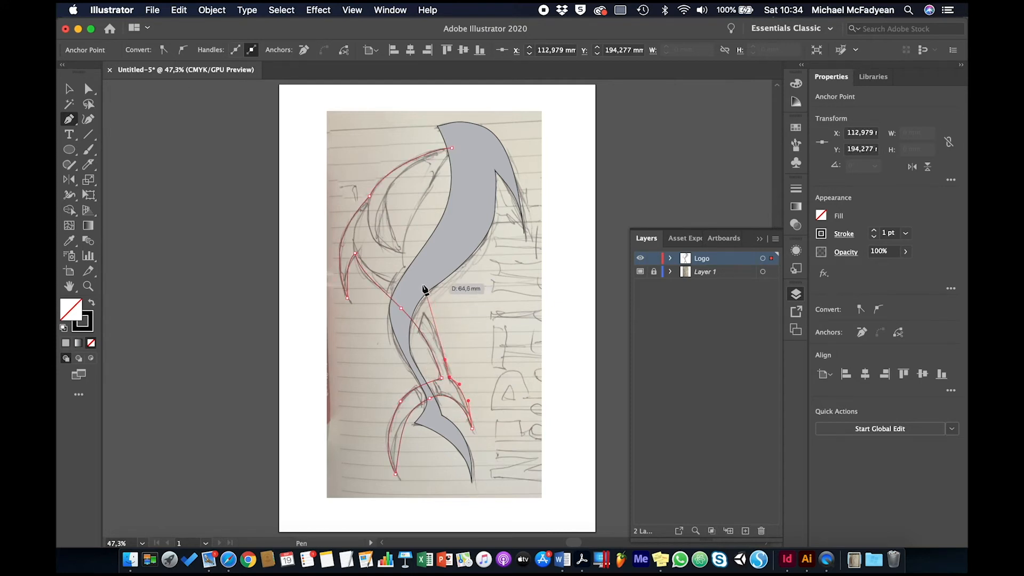
pyautogui.moveTo(419, 293); pyautogui.dragTo(407, 271)
pyautogui.moveTo(414, 209); pyautogui.dragTo(456, 137)
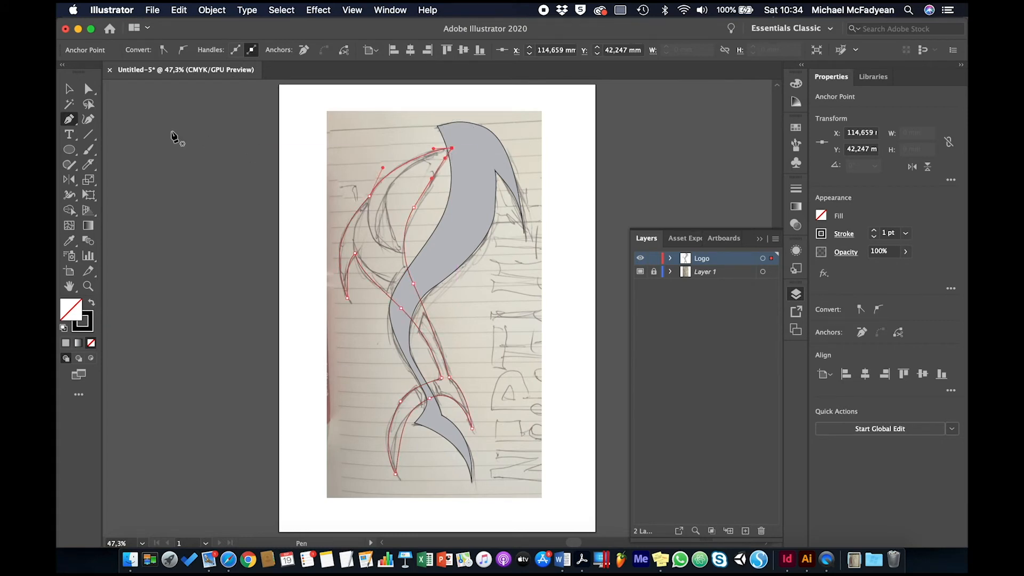
# - Fill the second traced shape with a darker gray swatch and deselect it
pyautogui.click(70, 89)
pyautogui.click(188, 177)
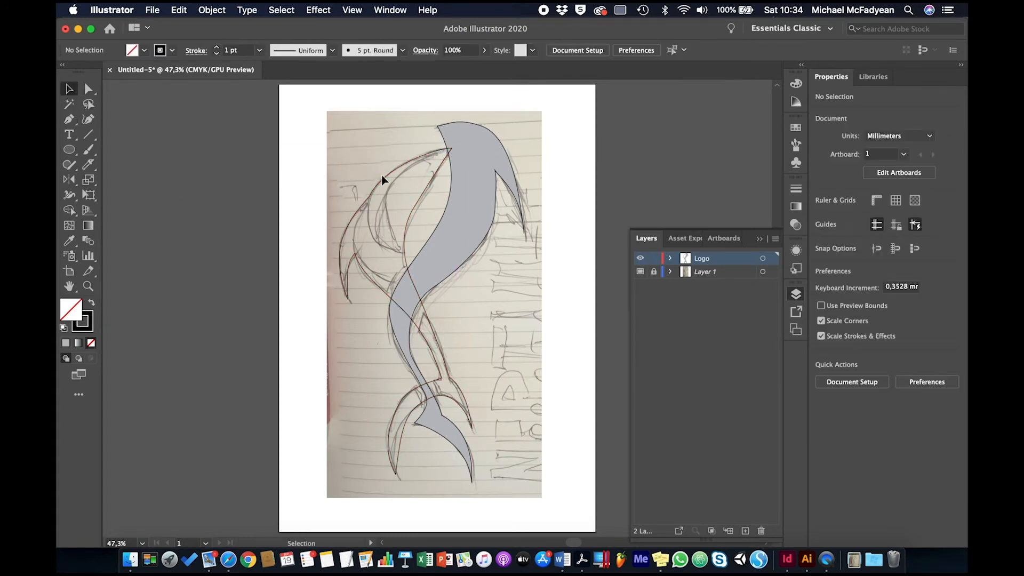
pyautogui.click(384, 176)
pyautogui.click(145, 52)
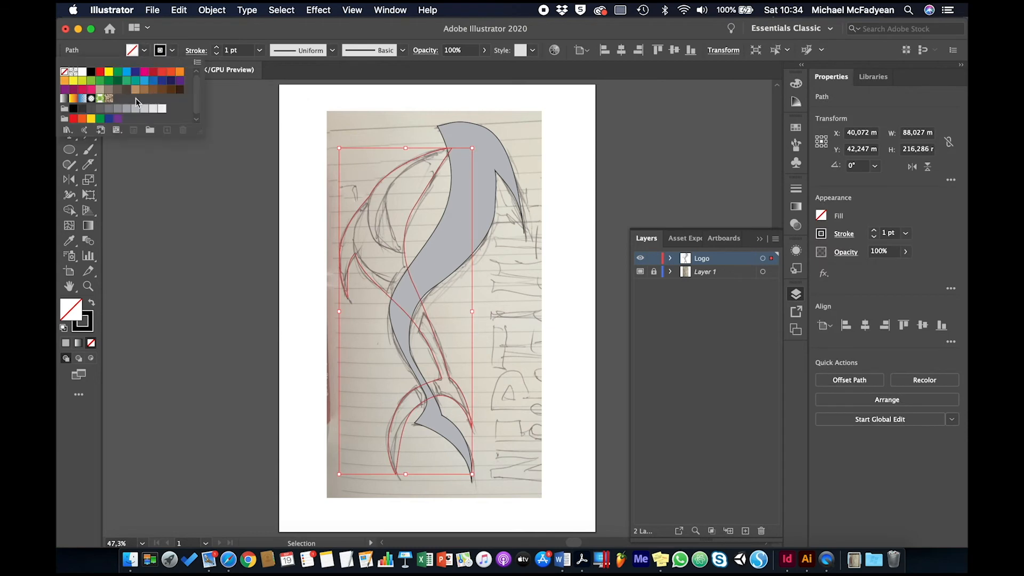
pyautogui.click(120, 111)
pyautogui.click(229, 238)
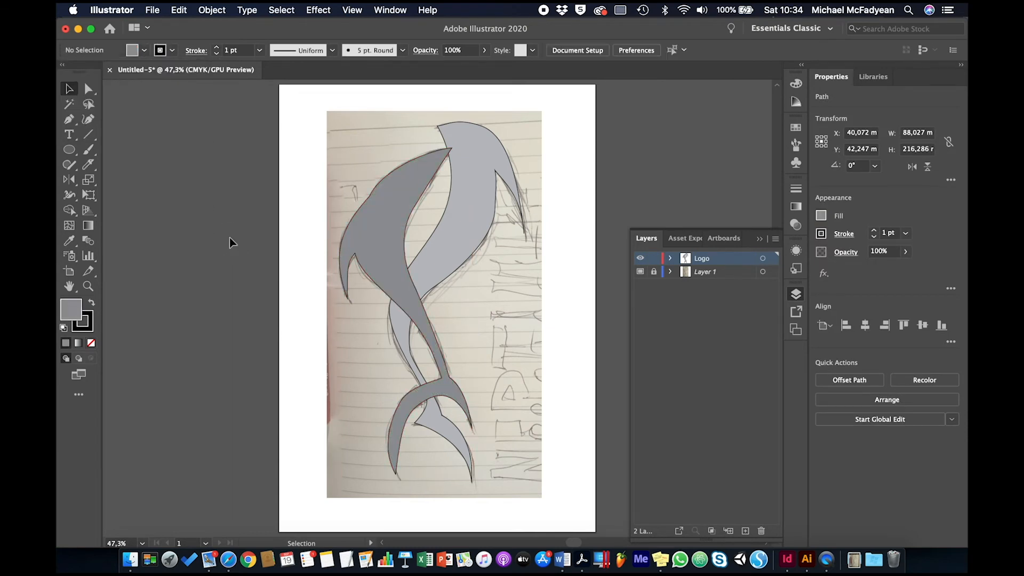
# - Isolate the light gray shape, remove its fill, and trace its left inner contour as an open path from beyond the top tip past its left edge
pyautogui.click(452, 233)
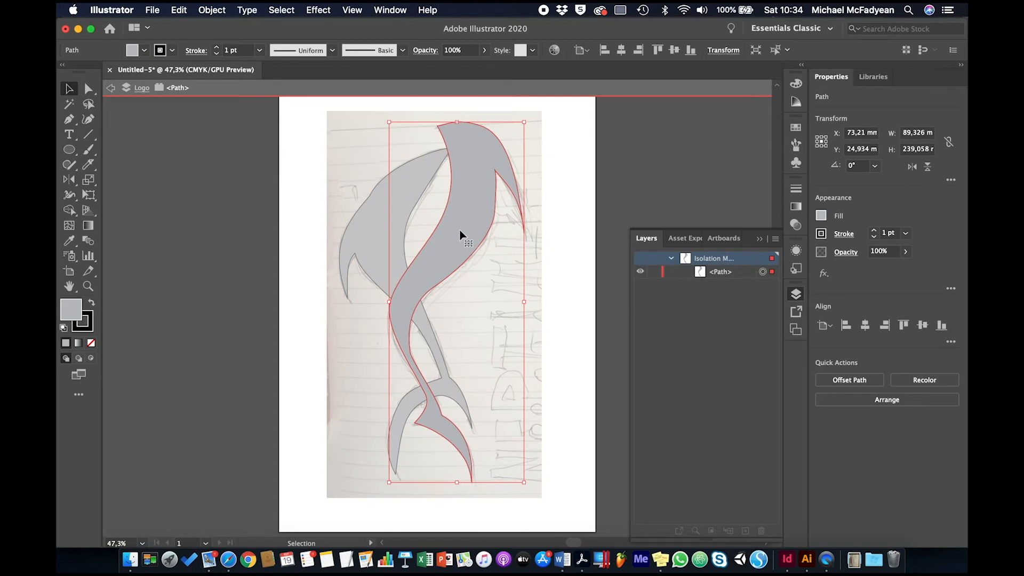
pyautogui.press('/')
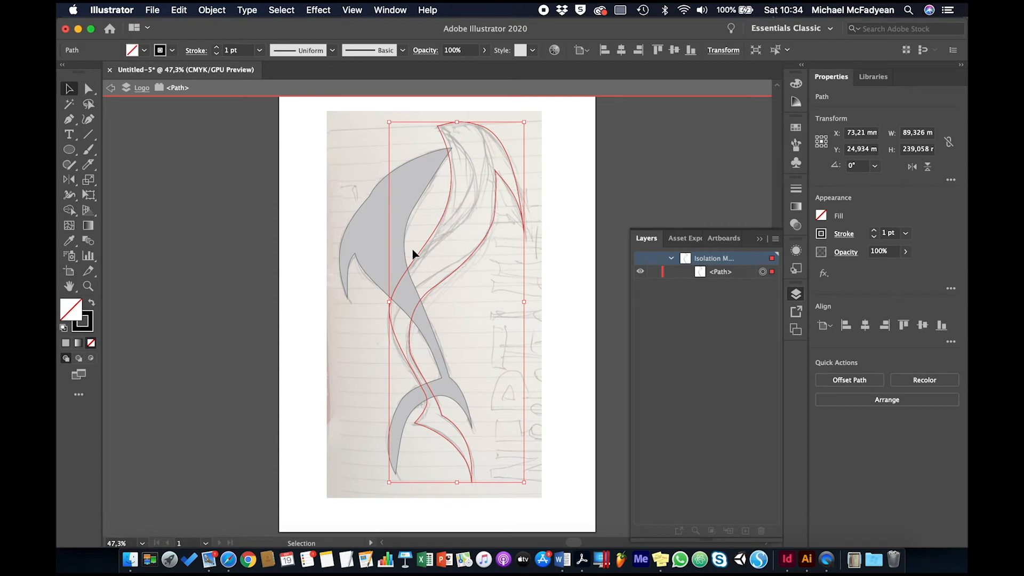
pyautogui.click(68, 119)
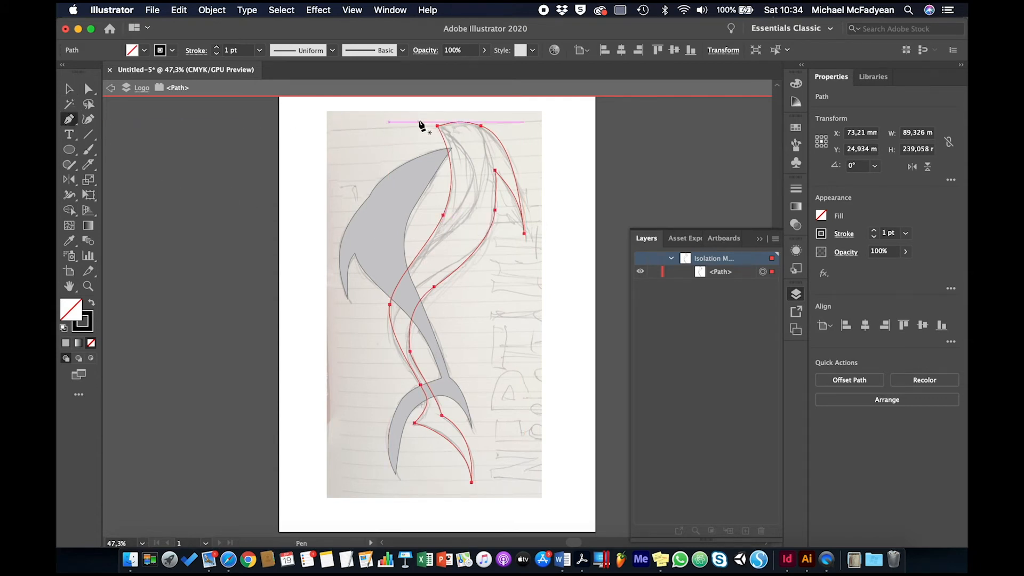
pyautogui.moveTo(420, 122); pyautogui.dragTo(437, 126)
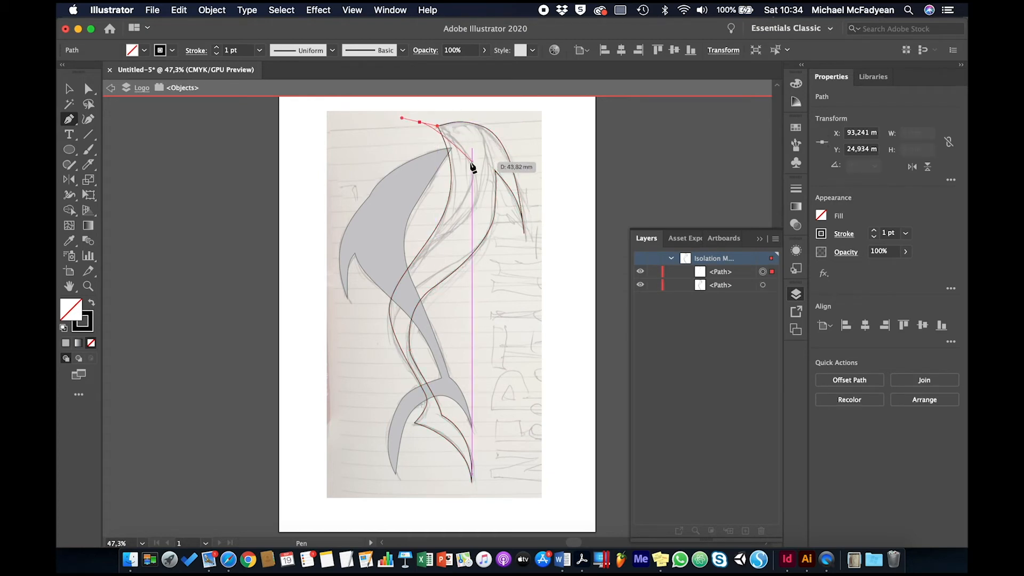
pyautogui.moveTo(472, 165); pyautogui.dragTo(481, 185)
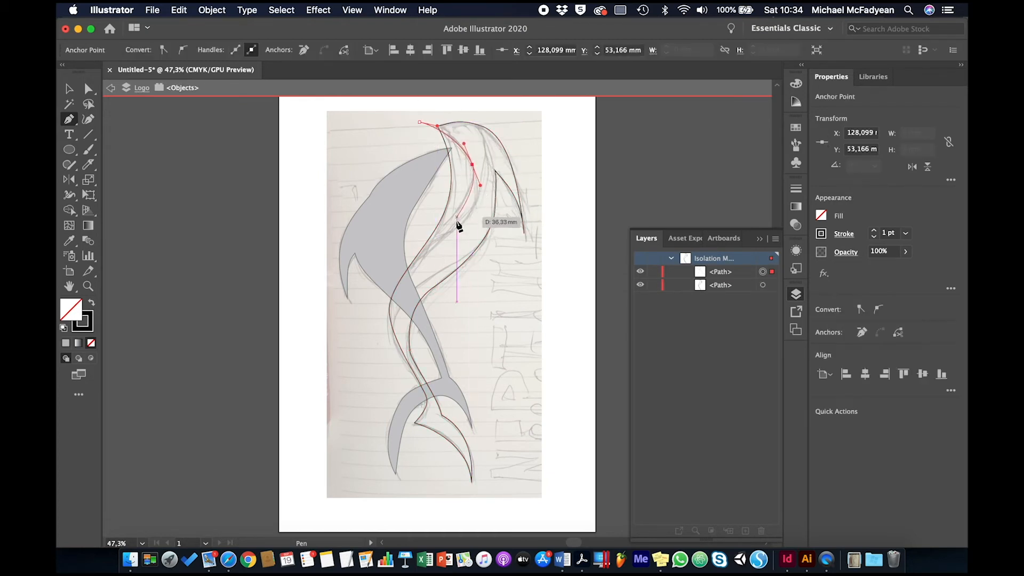
pyautogui.moveTo(450, 232); pyautogui.dragTo(432, 251)
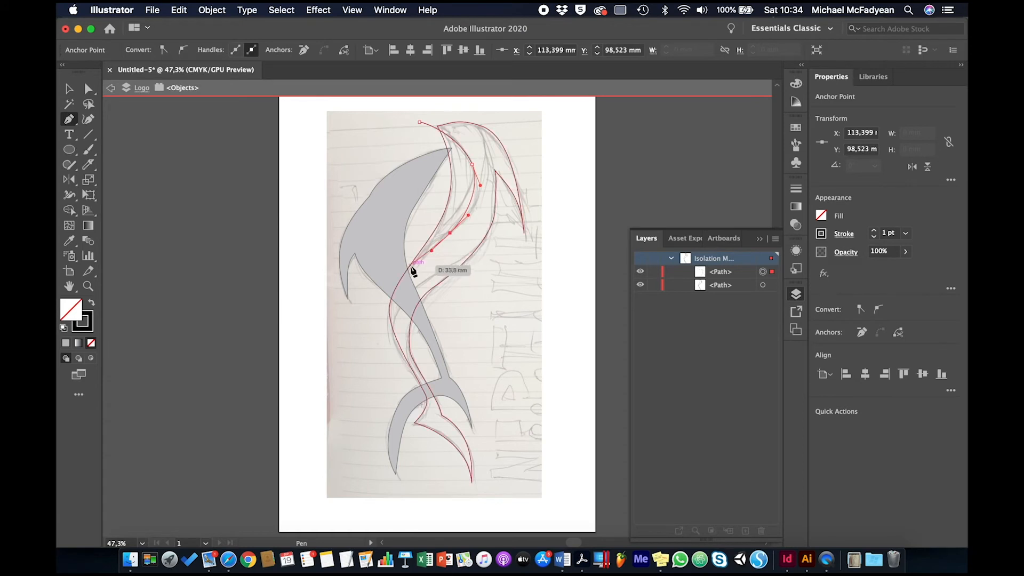
pyautogui.moveTo(390, 277); pyautogui.dragTo(377, 291)
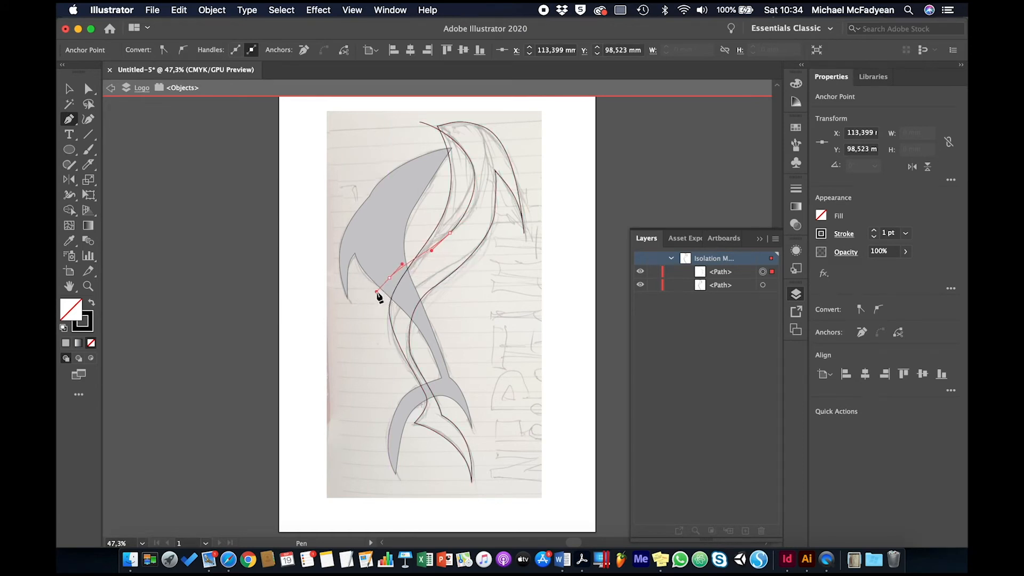
pyautogui.keyDown('super'); pyautogui.click(352, 289); pyautogui.keyUp('super')
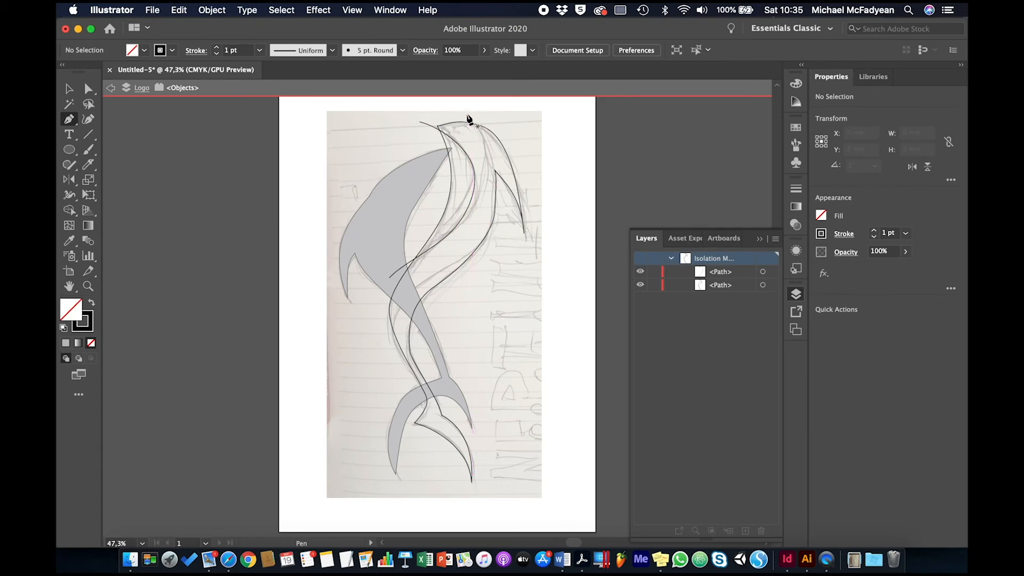
# - Draw an open curved path with the Pen tool from above the shape's top edge down past the notch of the upper-right barb
pyautogui.moveTo(463, 110); pyautogui.dragTo(481, 126)
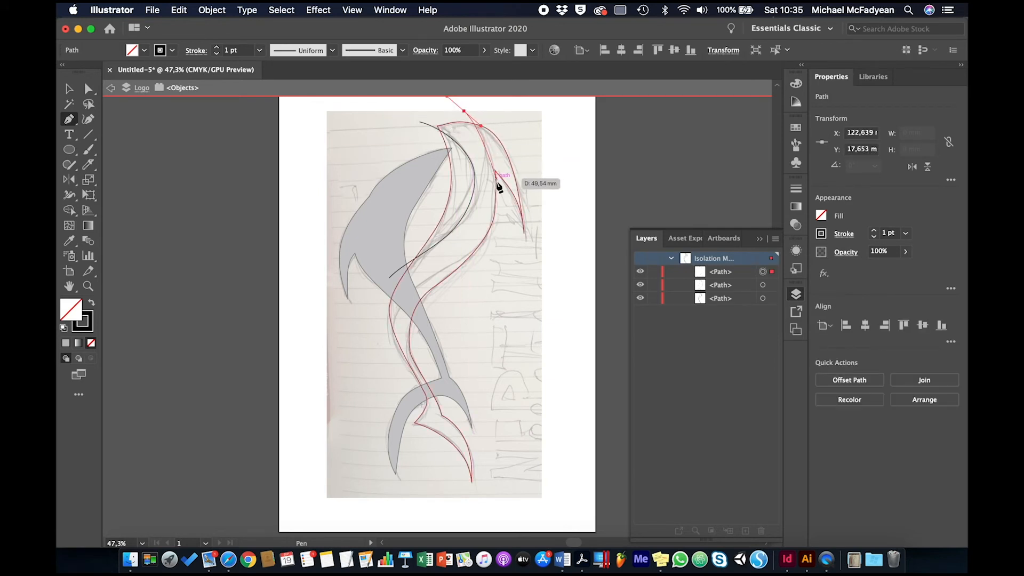
pyautogui.moveTo(505, 200)
pyautogui.mouseDown()
pyautogui.moveTo(509, 228)
pyautogui.moveTo(502, 206)
pyautogui.mouseUp()
pyautogui.press('super')
pyautogui.press('Right')
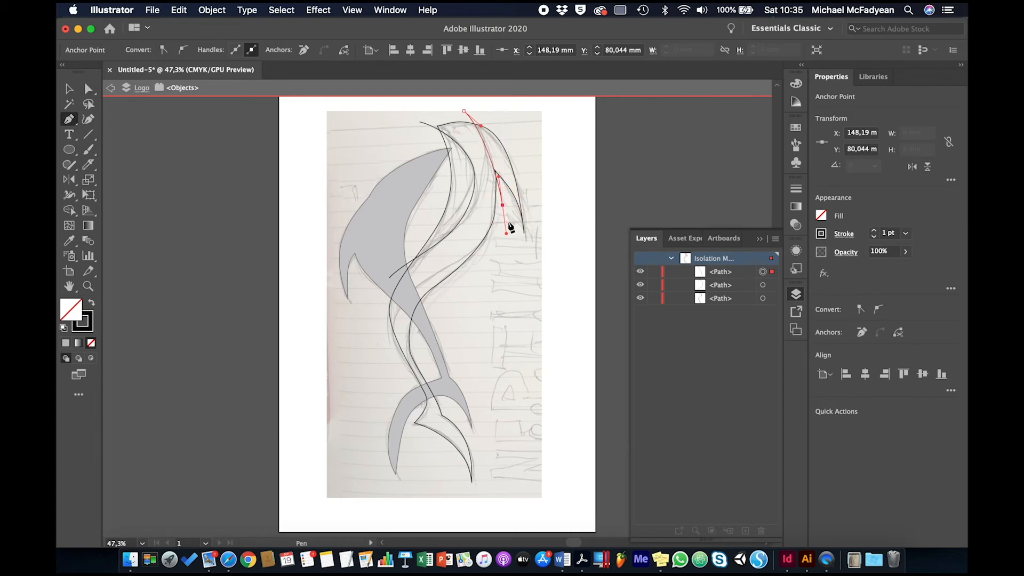
pyautogui.keyDown('super'); pyautogui.click(516, 265); pyautogui.keyUp('super')
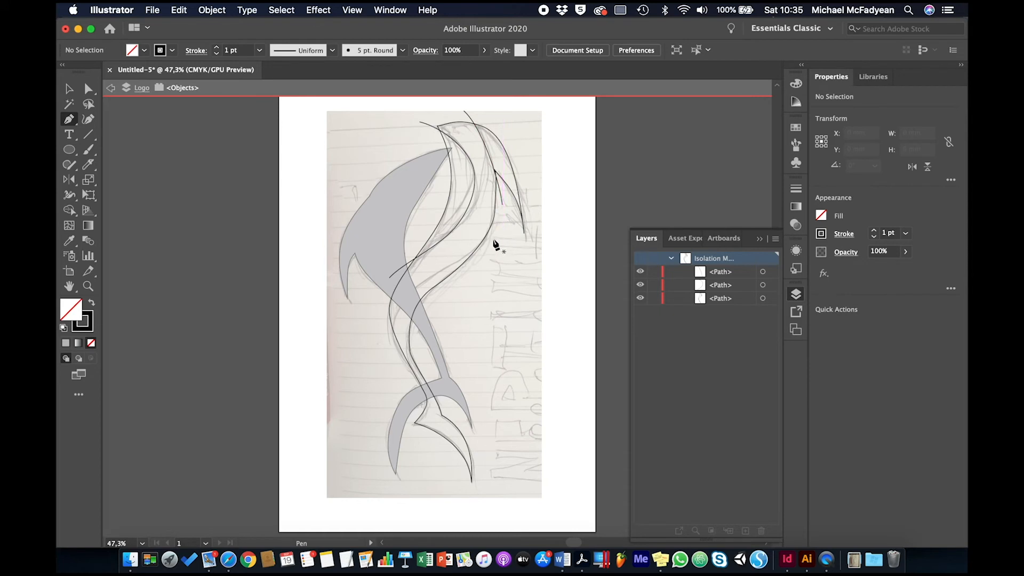
# - Draw another open contour path with the Pen tool from outside the shape's right edge, curving down through the shaft and past its left edge
pyautogui.moveTo(492, 235); pyautogui.dragTo(472, 254)
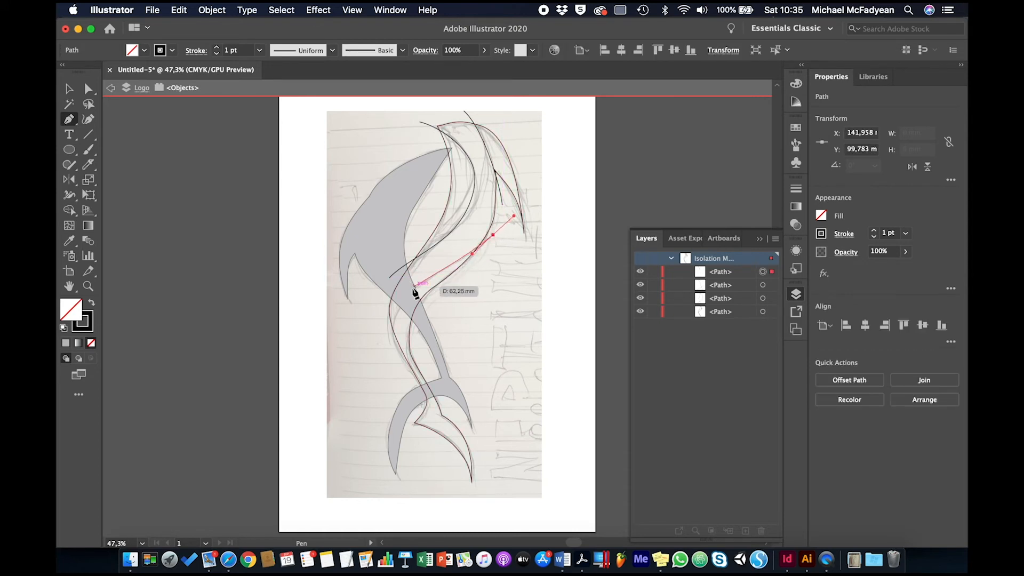
pyautogui.moveTo(413, 288); pyautogui.dragTo(401, 308)
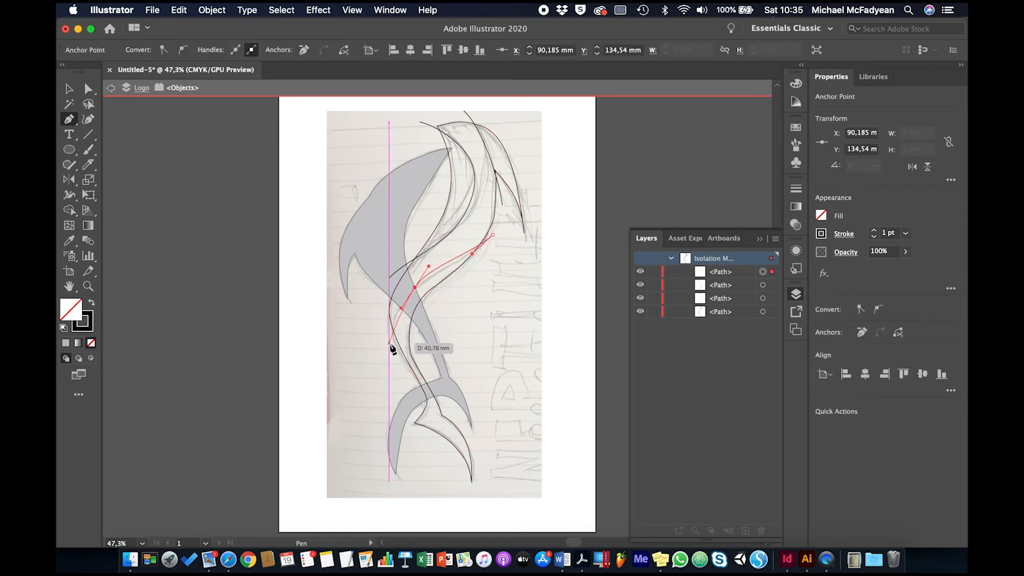
pyautogui.moveTo(388, 349); pyautogui.dragTo(385, 372)
pyautogui.keyDown('super'); pyautogui.click(366, 364); pyautogui.keyUp('super')
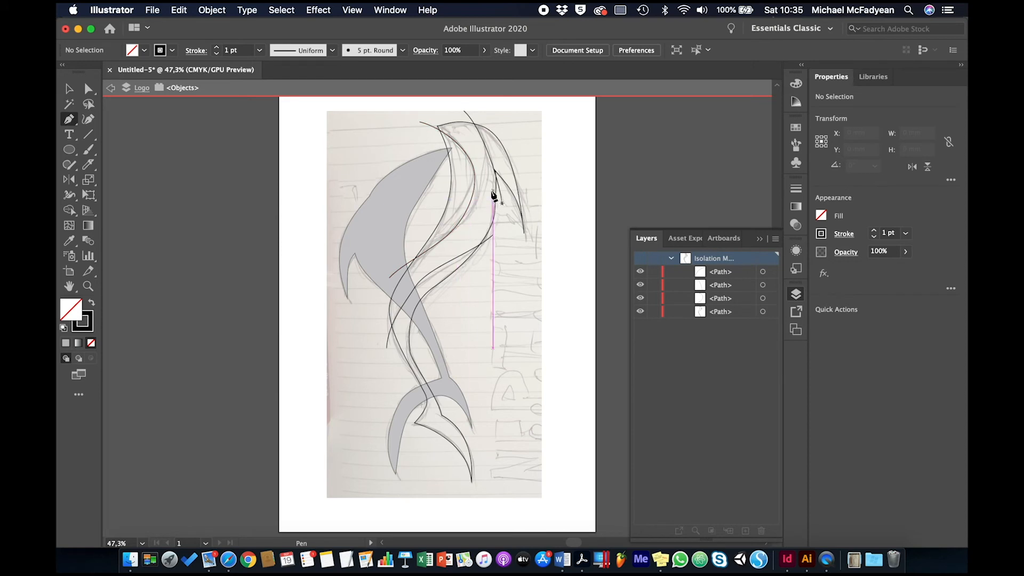
pyautogui.click(69, 89)
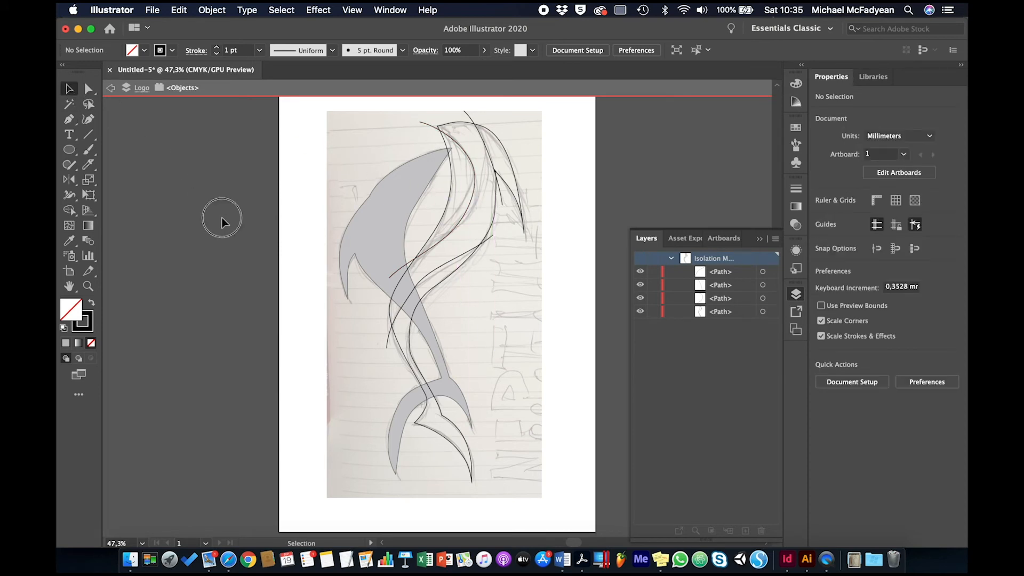
# - Divide the unfilled outline along its contour paths by selecting all four paths and applying Pathfinder Divide
pyautogui.moveTo(551, 123); pyautogui.dragTo(337, 474)
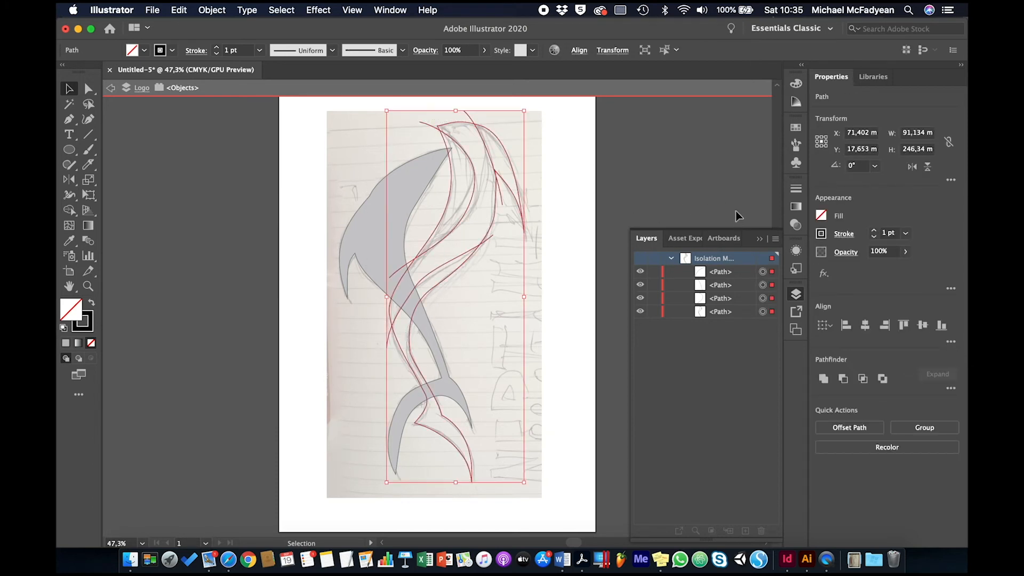
pyautogui.click(951, 389)
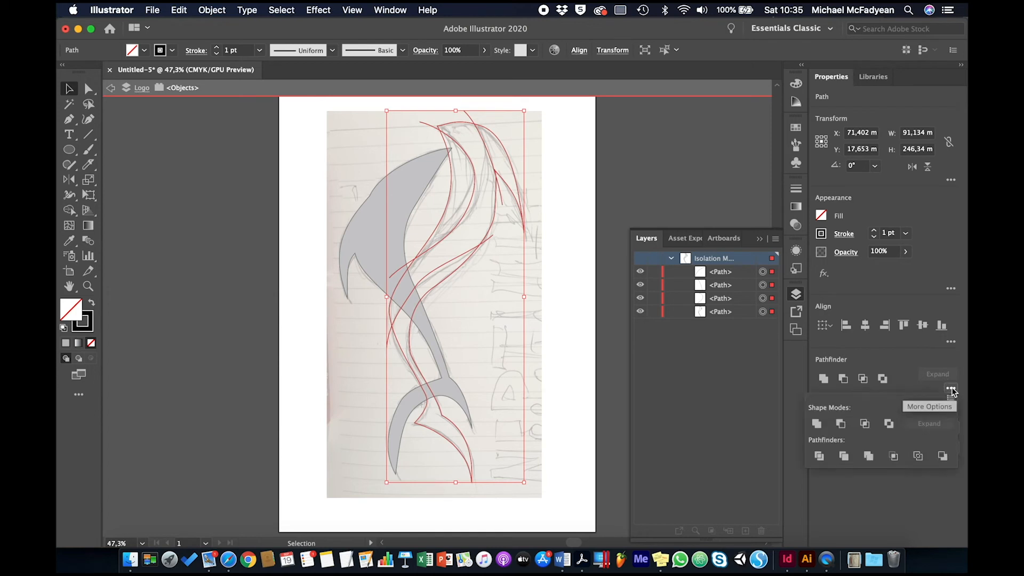
pyautogui.click(820, 456)
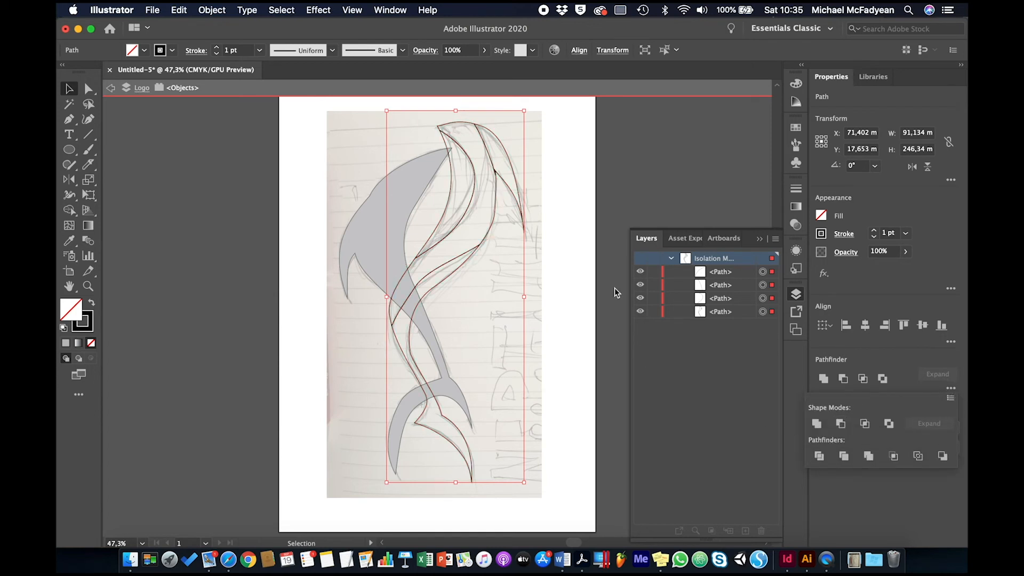
pyautogui.click(568, 222)
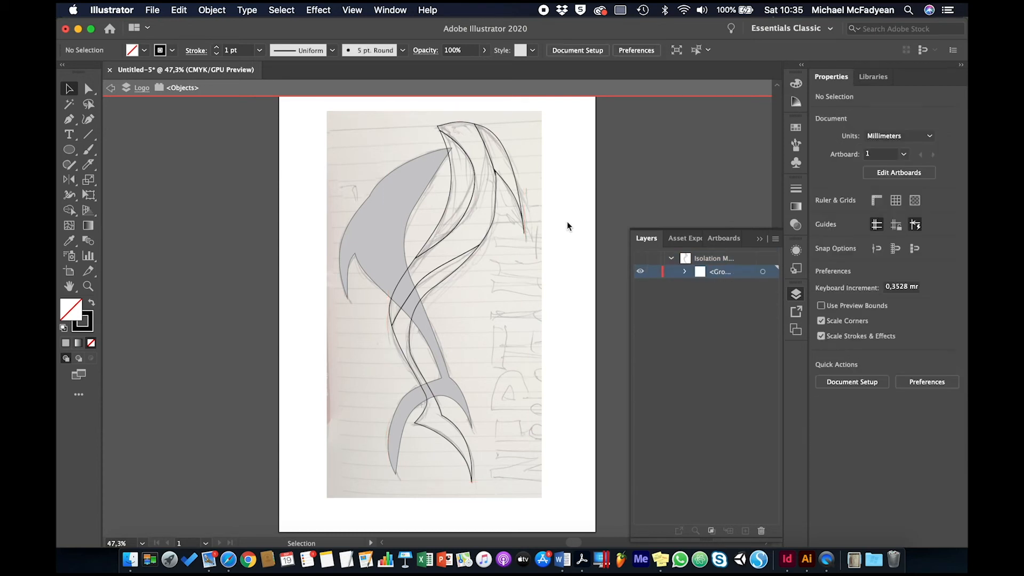
# - Apply the default white fill and black stroke to all the divided pieces and deselect them
pyautogui.moveTo(553, 137); pyautogui.dragTo(331, 415)
pyautogui.press('d')
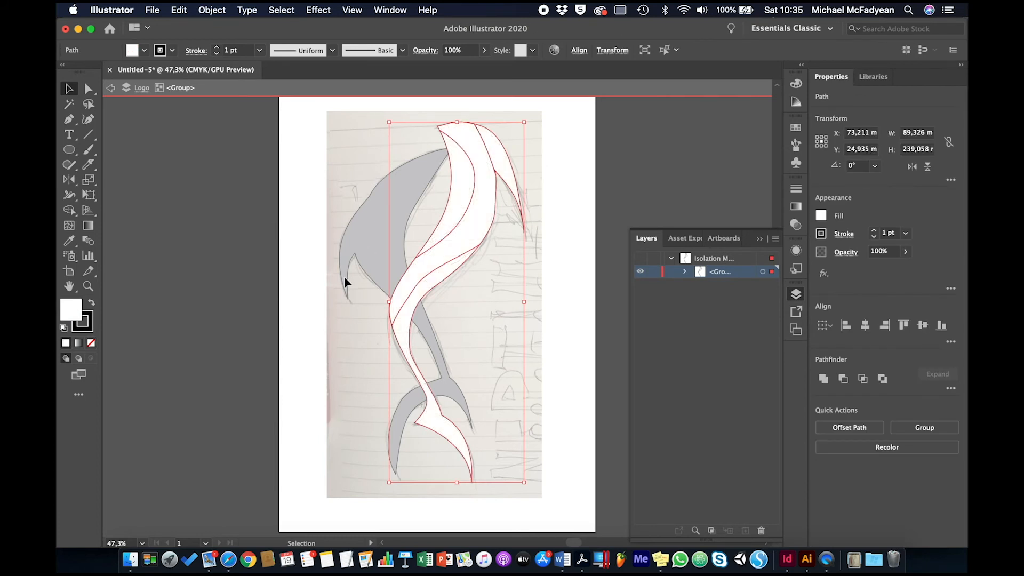
pyautogui.click(554, 204)
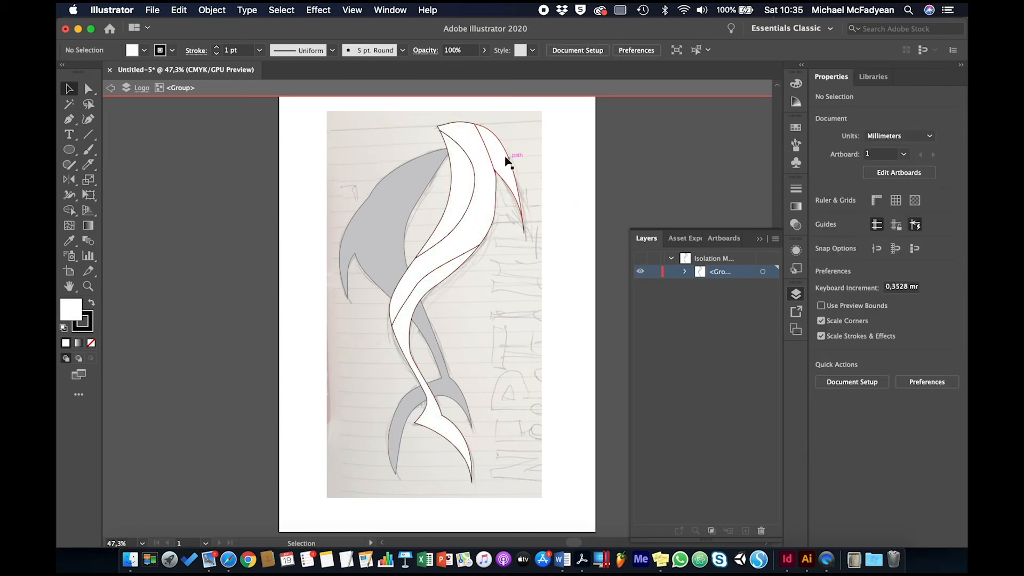
# - Fill the crescent piece along the upper inner contour with a medium-light gray swatch and the upper-right barb with dark gray
pyautogui.click(467, 170)
pyautogui.click(145, 50)
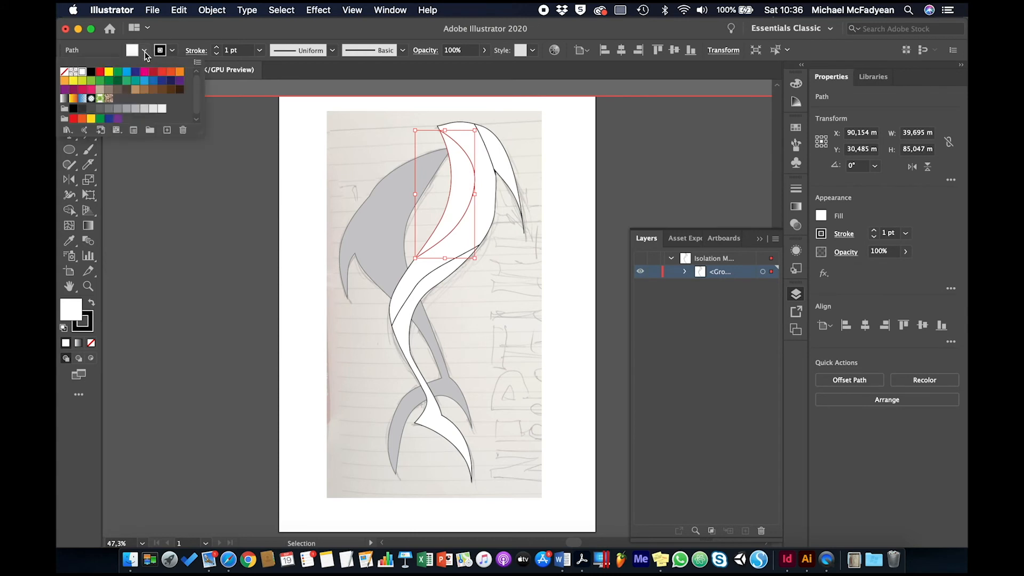
pyautogui.click(135, 110)
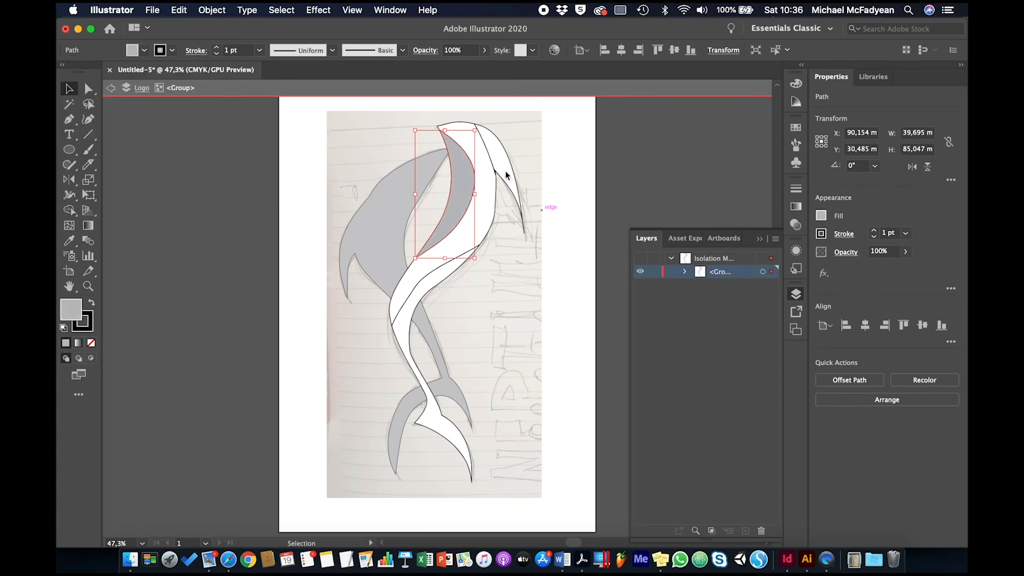
pyautogui.click(491, 151)
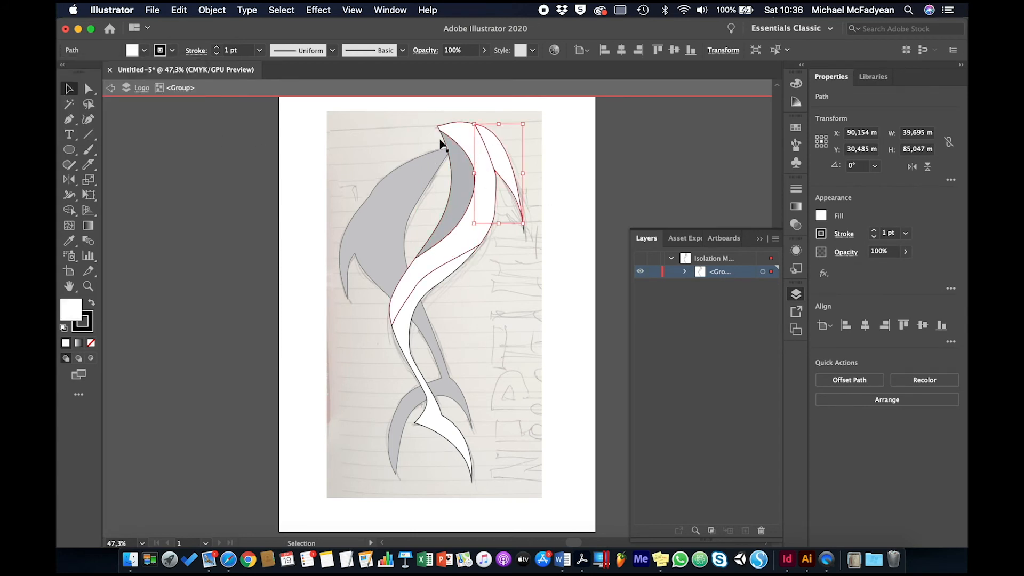
pyautogui.click(145, 51)
pyautogui.click(111, 108)
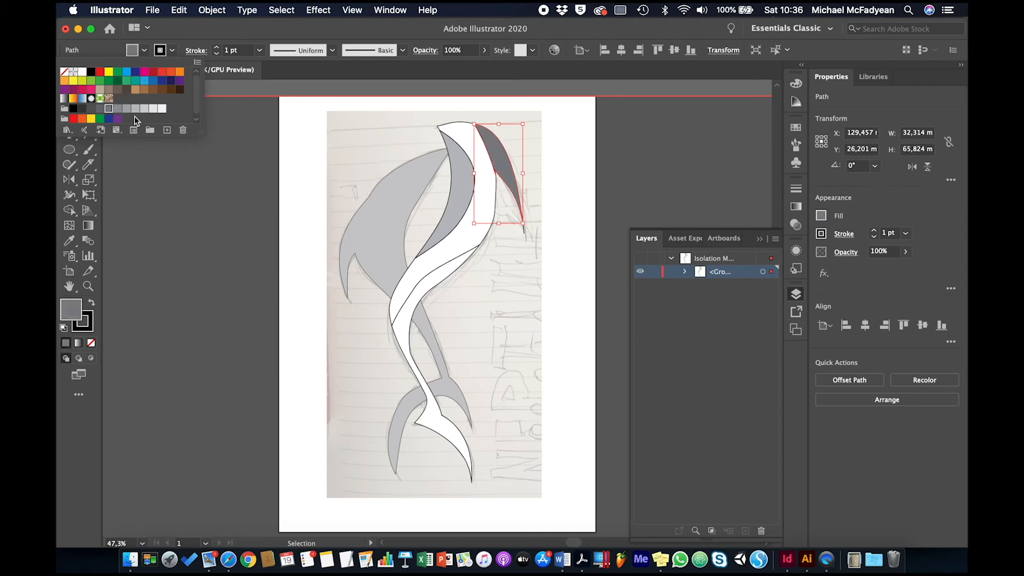
# - Fill the long central band with a very light gray swatch
pyautogui.click(431, 271)
pyautogui.click(401, 255)
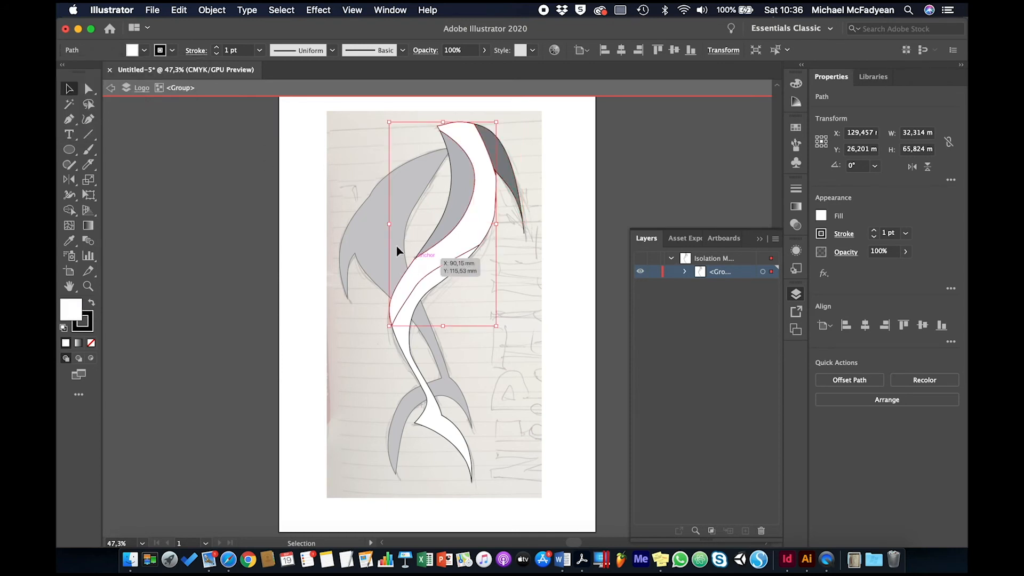
pyautogui.click(143, 52)
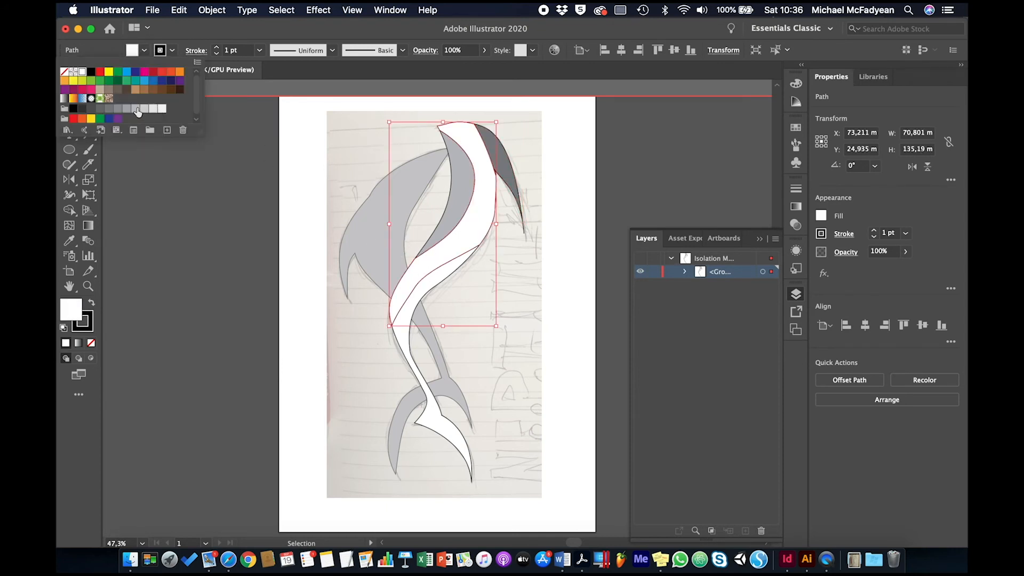
pyautogui.click(135, 108)
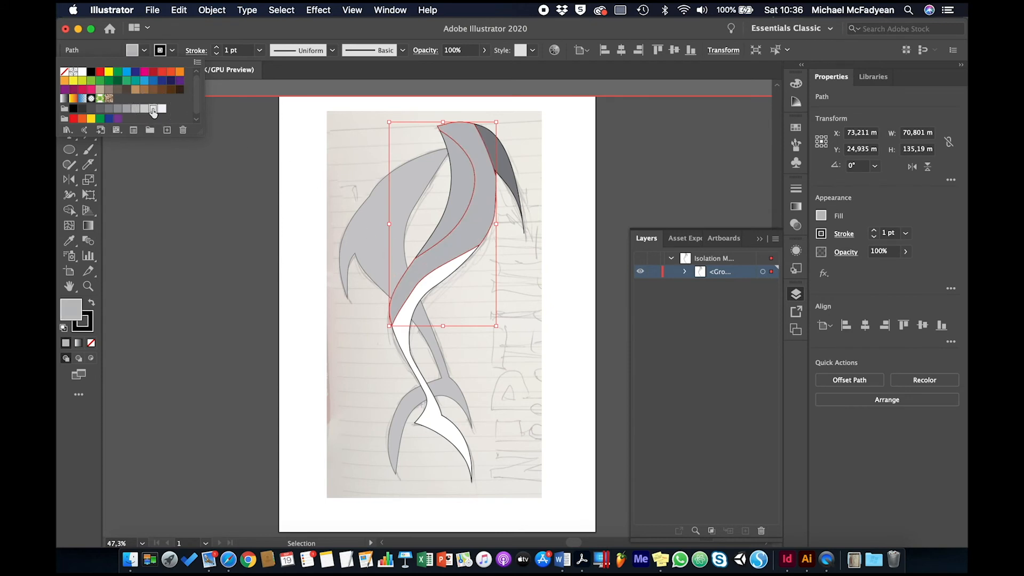
pyautogui.click(153, 108)
# - Fill the lower tail piece with the C=0 M=0 Y=0 K=80 gray swatch and leave isolation mode
pyautogui.click(417, 376)
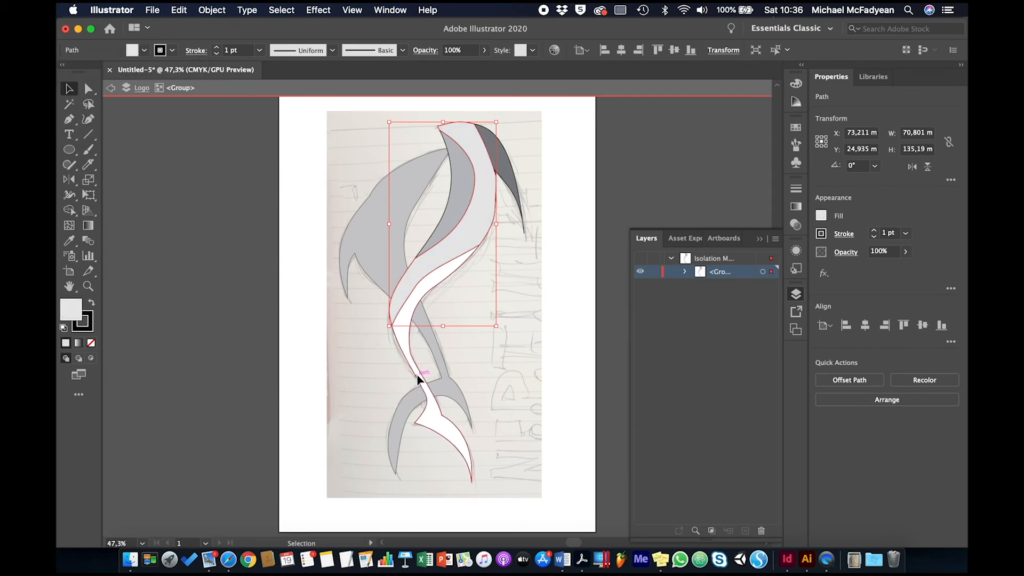
pyautogui.click(418, 376)
pyautogui.click(144, 51)
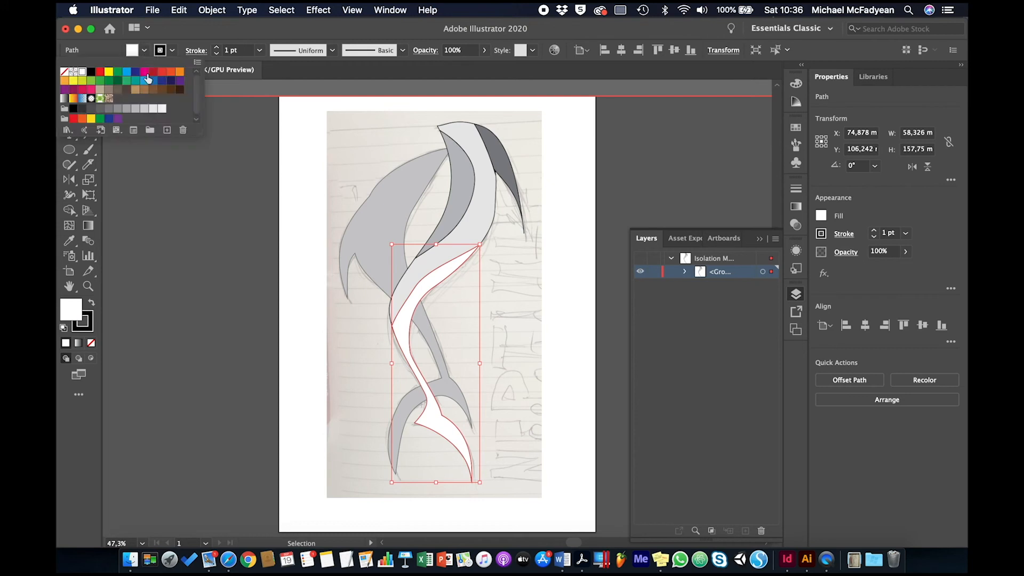
pyautogui.click(95, 111)
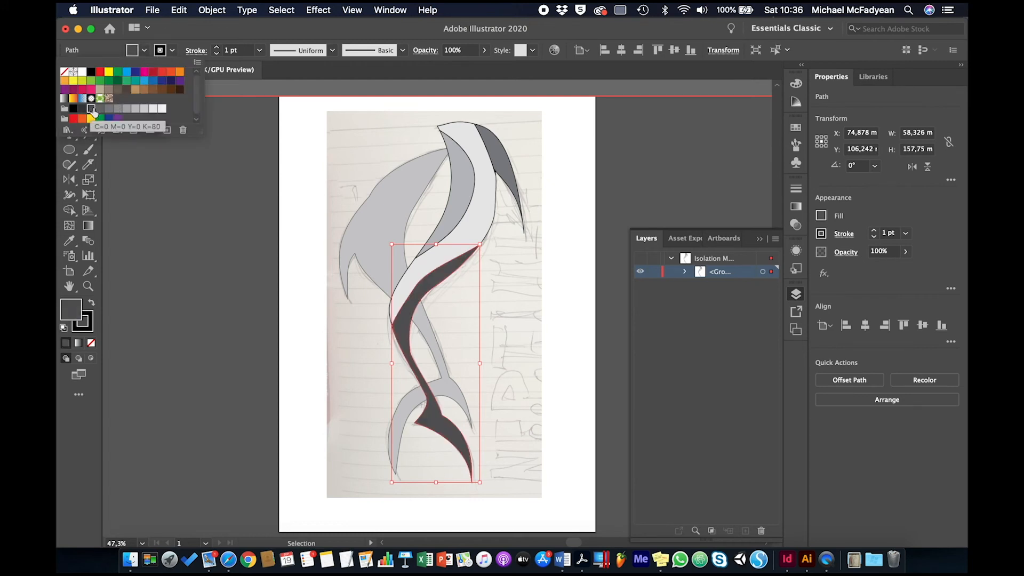
pyautogui.click(212, 286)
pyautogui.doubleClick(230, 299)
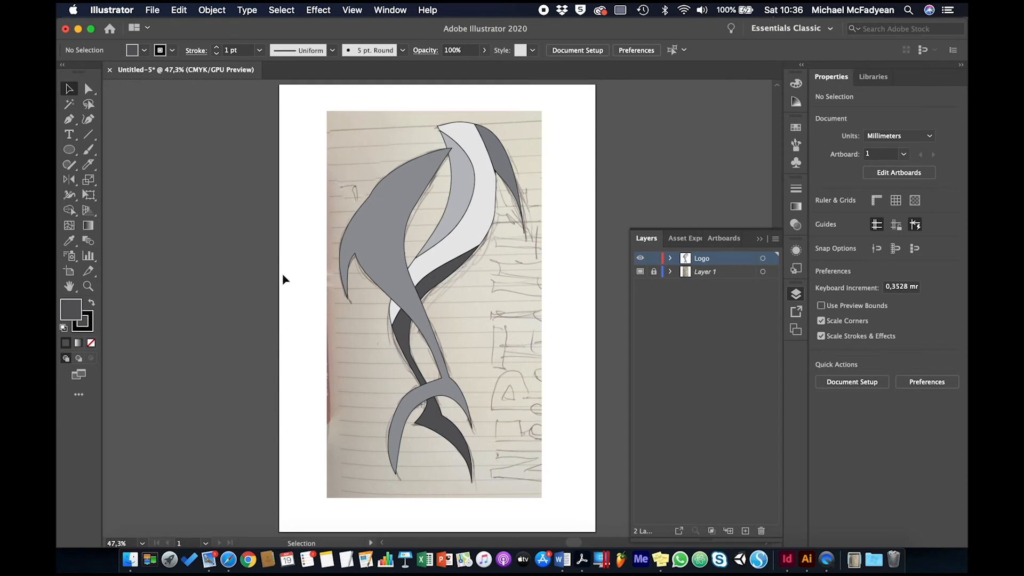
# - Isolate the other gray shape, remove its fill, and draw an open inner contour with the Pen tool from beyond its top tip past its right edge
pyautogui.doubleClick(378, 238)
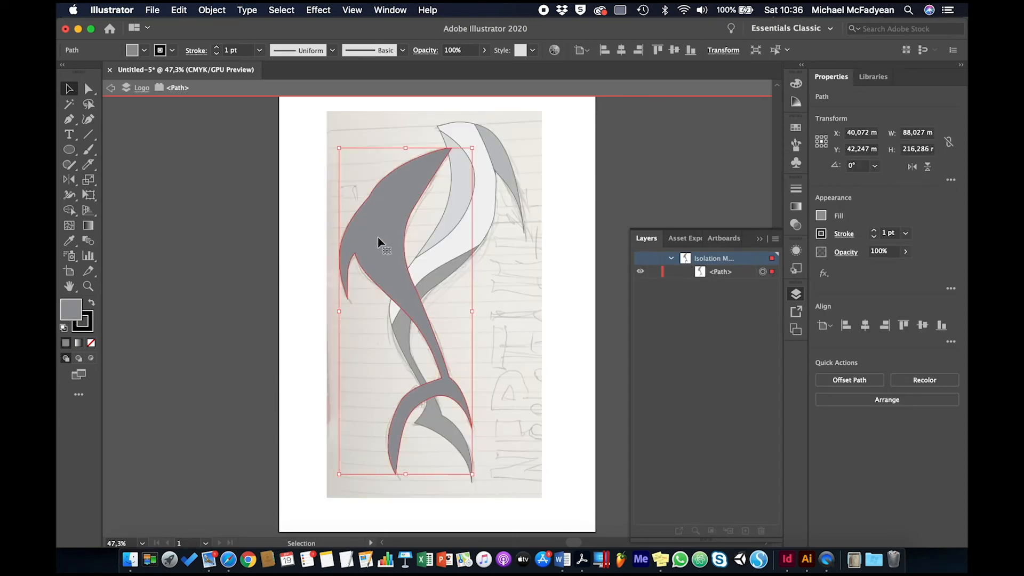
pyautogui.press('/')
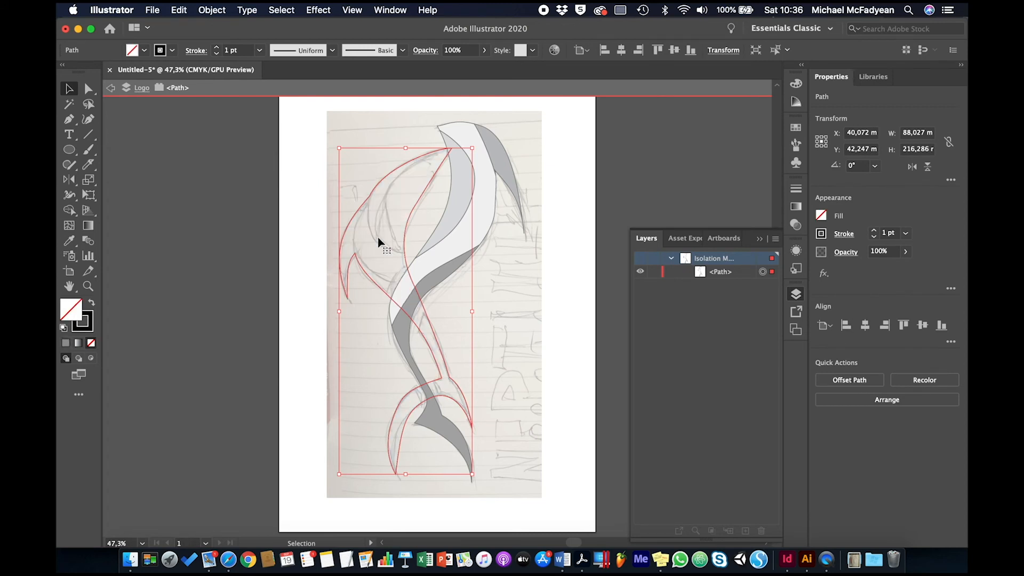
pyautogui.click(69, 118)
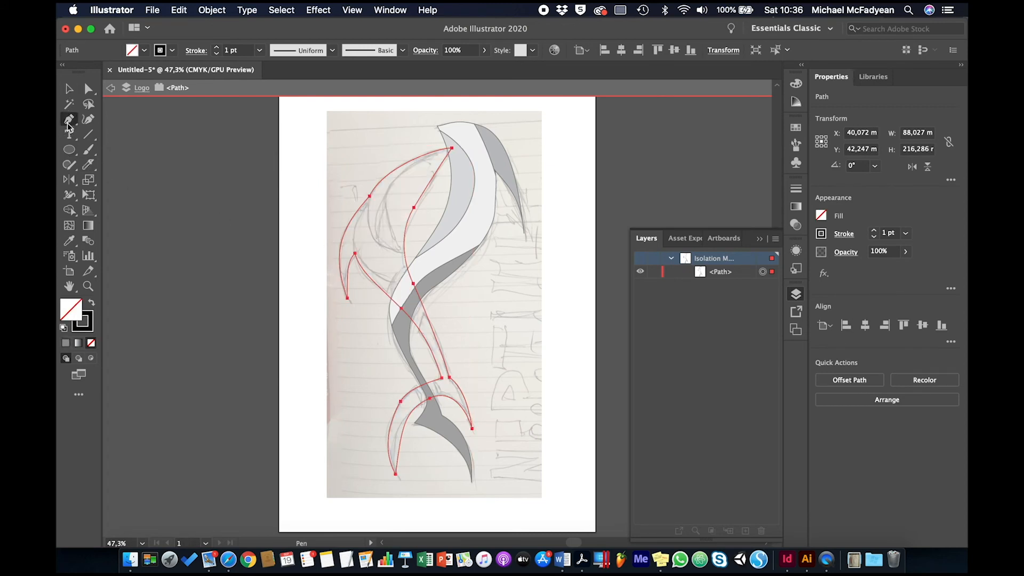
pyautogui.moveTo(453, 139); pyautogui.dragTo(429, 153)
pyautogui.moveTo(387, 195); pyautogui.dragTo(381, 220)
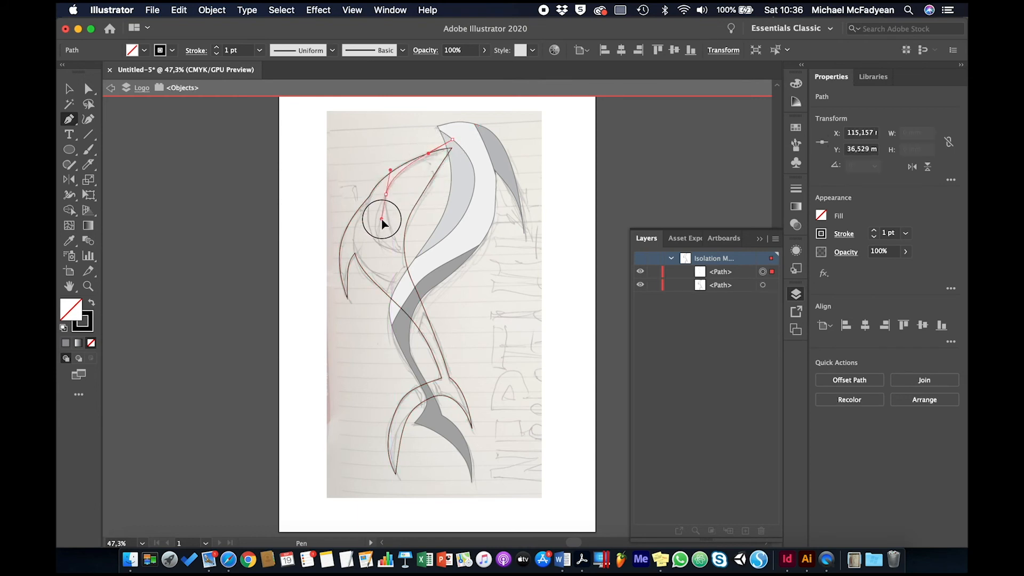
pyautogui.moveTo(415, 271); pyautogui.dragTo(429, 291)
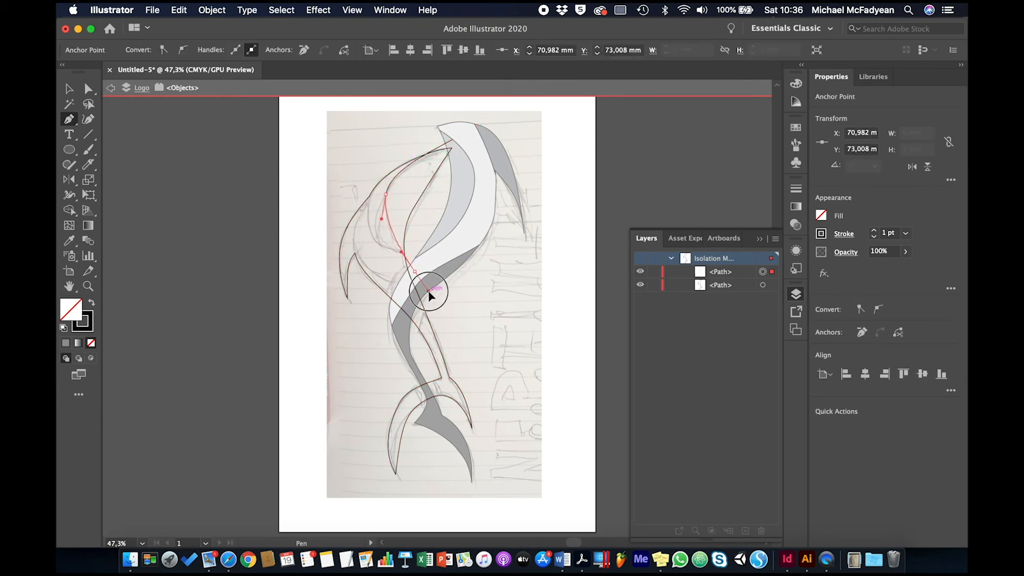
pyautogui.keyDown('super'); pyautogui.click(481, 294); pyautogui.keyUp('super')
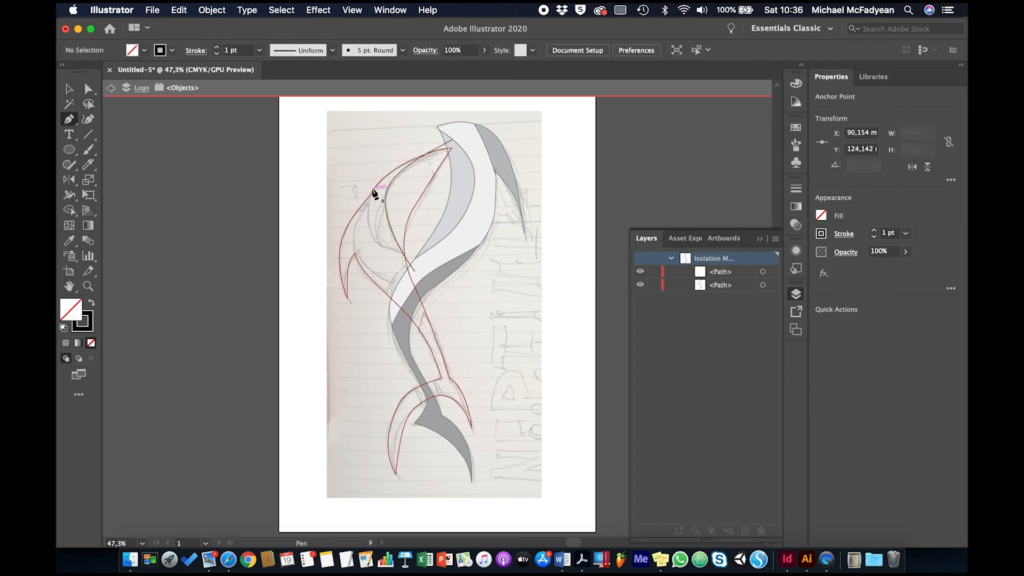
# - Draw an open curved path from outside the shape's upper-left edge, down through the body and out past its right edge
pyautogui.moveTo(374, 167); pyautogui.dragTo(369, 196)
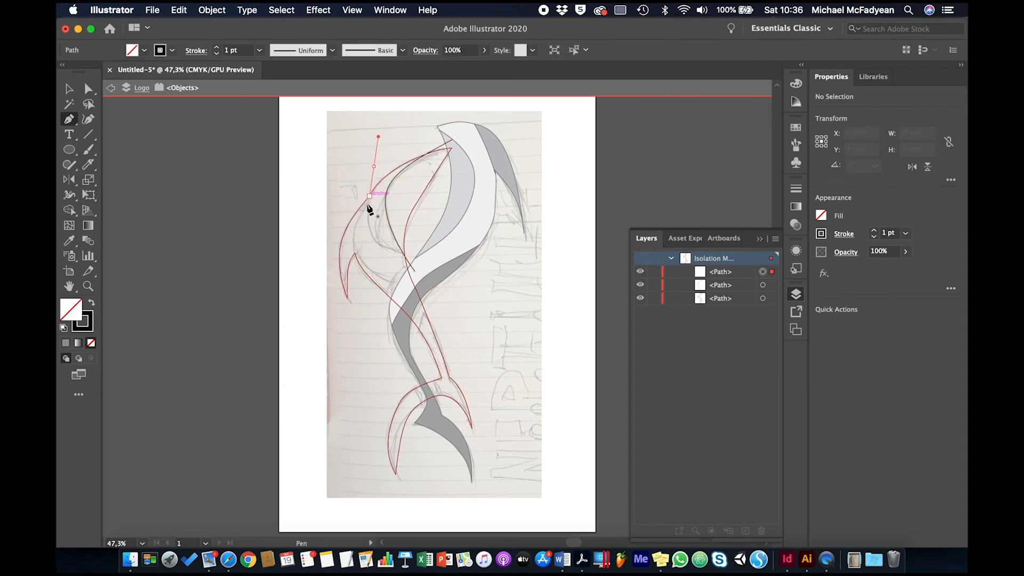
pyautogui.moveTo(375, 240); pyautogui.dragTo(434, 254)
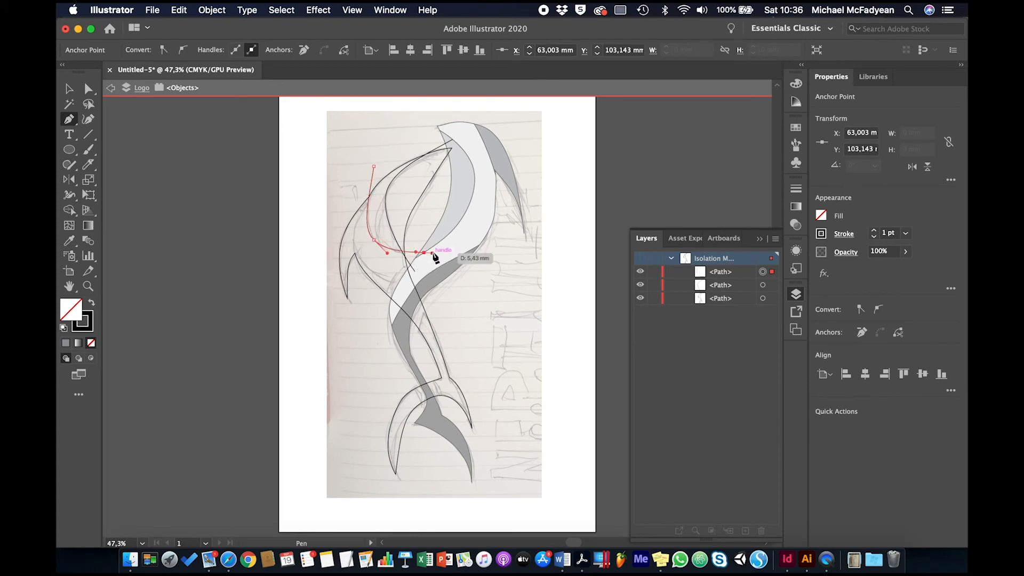
pyautogui.keyDown('super'); pyautogui.click(446, 248); pyautogui.keyUp('super')
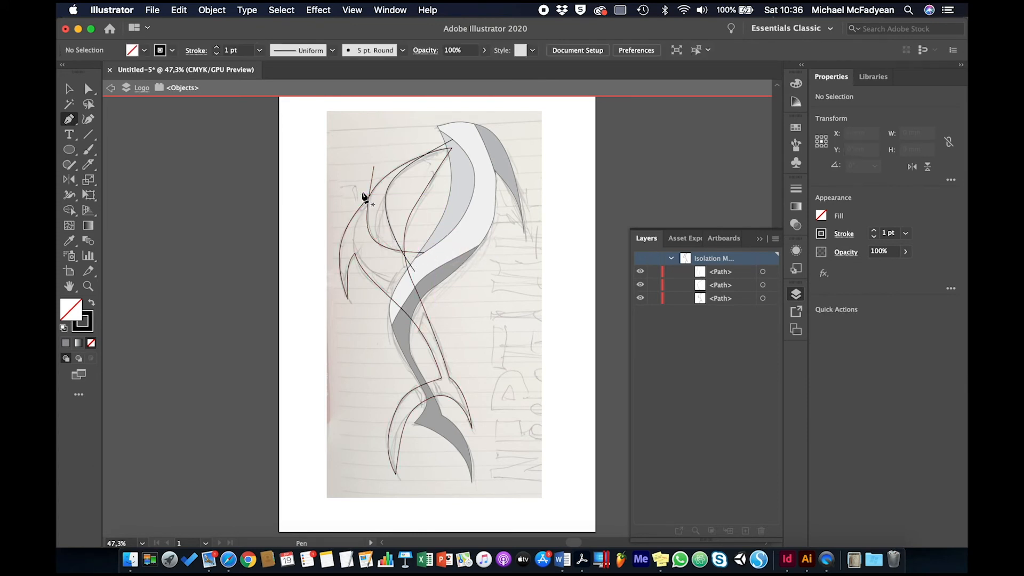
# - Draw an open contour path from outside the left edge, down past the barb notch and across the shaft beyond its right edge
pyautogui.moveTo(363, 192); pyautogui.dragTo(359, 222)
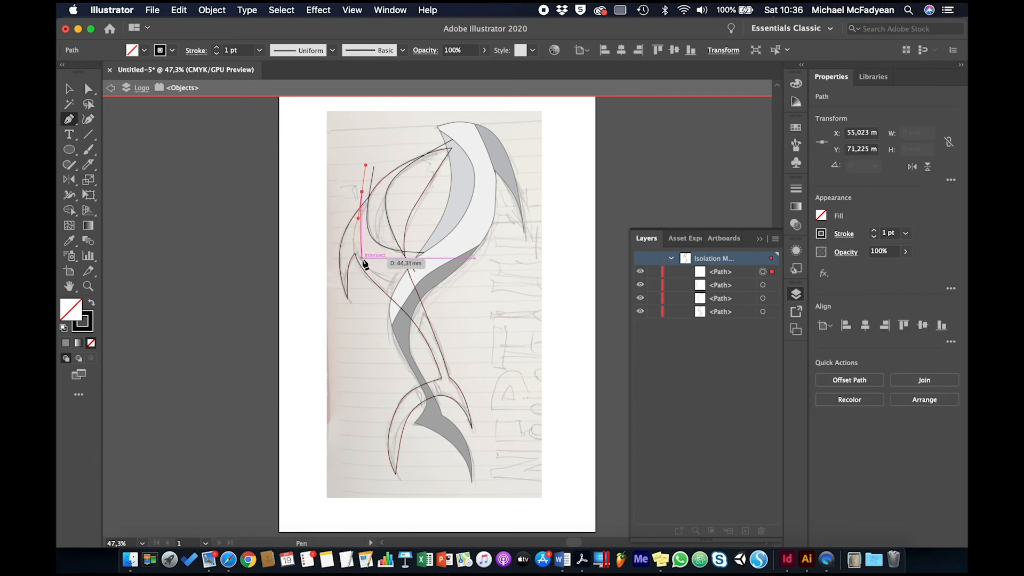
pyautogui.moveTo(363, 260); pyautogui.dragTo(373, 281)
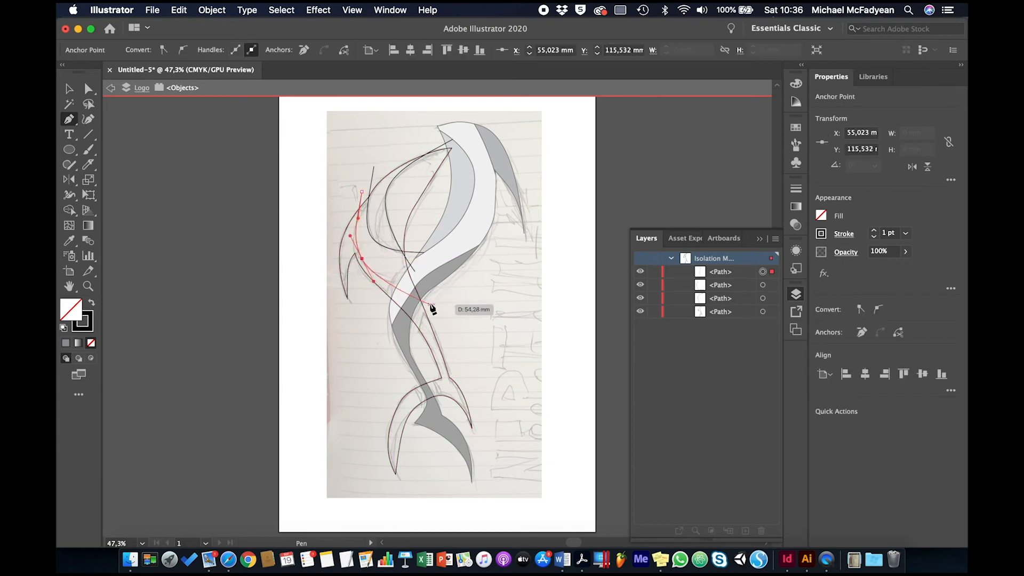
pyautogui.moveTo(430, 305); pyautogui.dragTo(445, 324)
pyautogui.keyDown('super'); pyautogui.click(464, 320); pyautogui.keyUp('super')
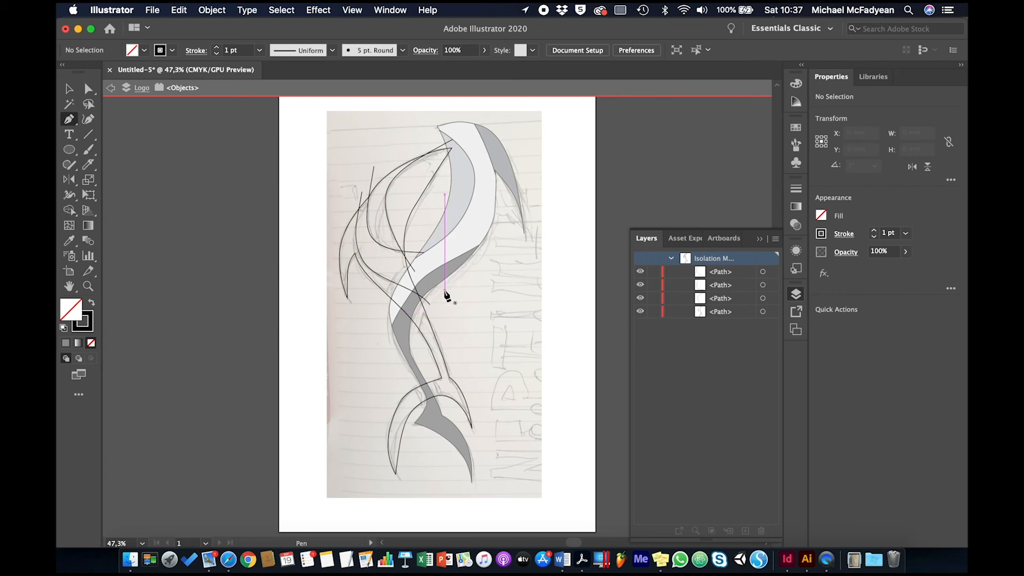
# - Draw two short open curves across the shape where the two figures overlap, one through the shaft and one through the lower body
pyautogui.moveTo(444, 290); pyautogui.dragTo(451, 286)
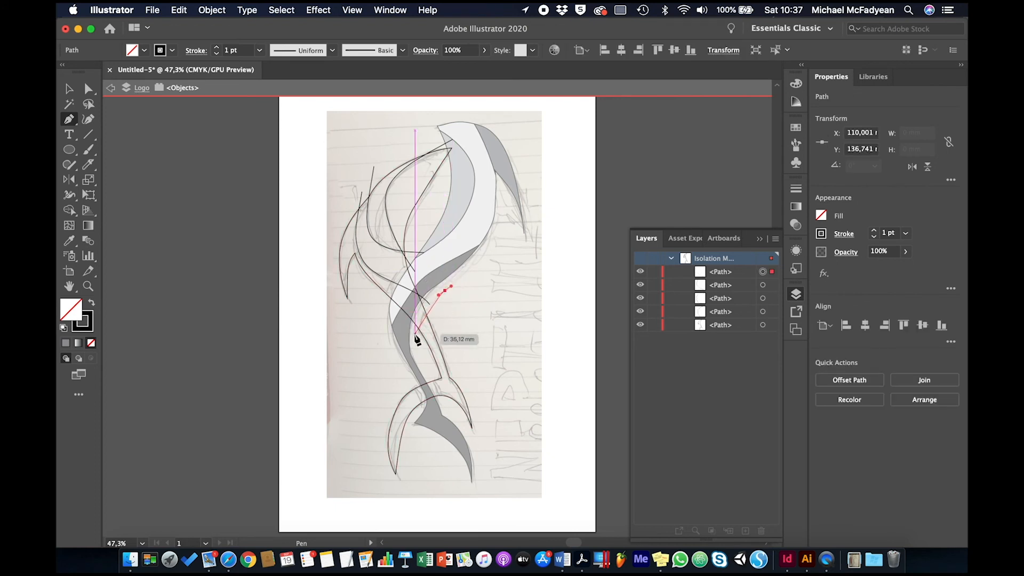
pyautogui.moveTo(419, 339); pyautogui.dragTo(410, 391)
pyautogui.keyDown('super'); pyautogui.click(485, 331); pyautogui.keyUp('super')
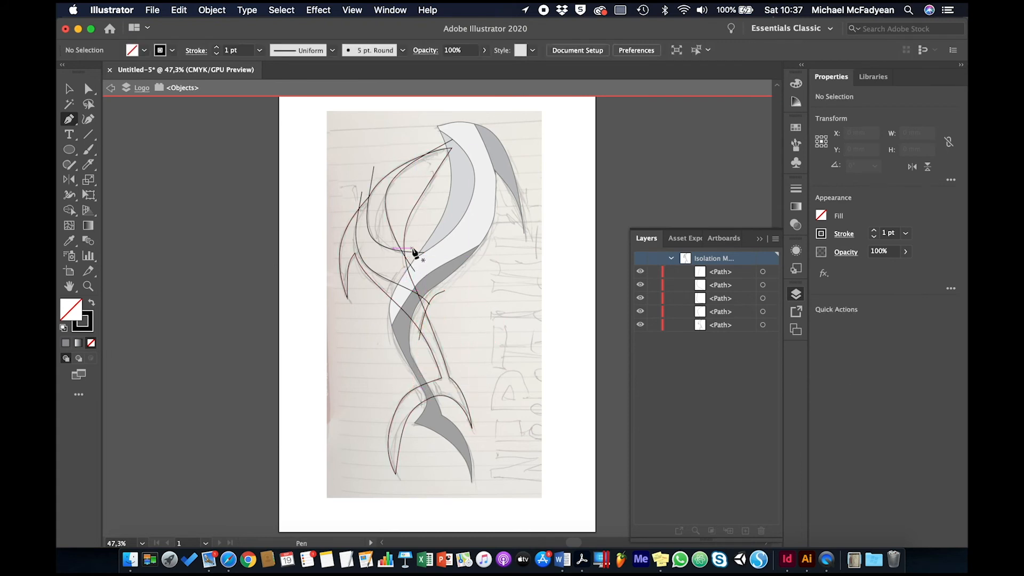
pyautogui.moveTo(418, 246); pyautogui.dragTo(410, 251)
pyautogui.moveTo(378, 305); pyautogui.dragTo(373, 337)
pyautogui.keyDown('super'); pyautogui.click(320, 304); pyautogui.keyUp('super')
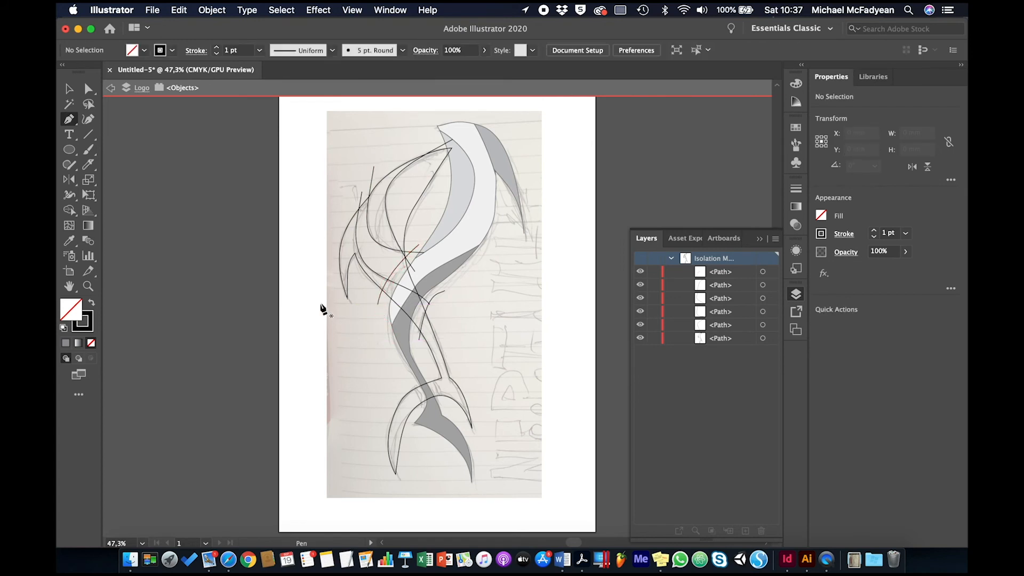
pyautogui.click(69, 89)
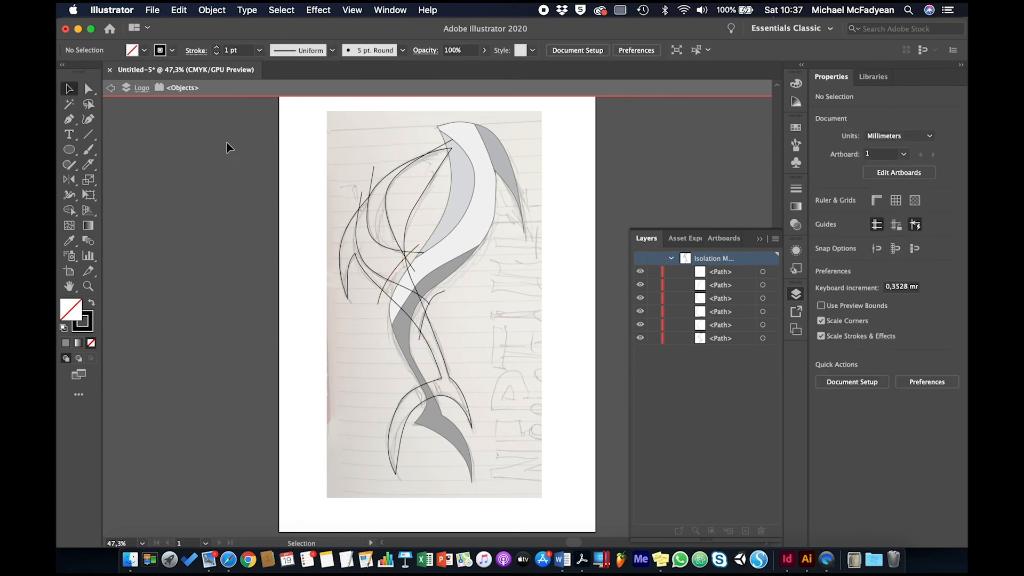
pyautogui.moveTo(303, 230); pyautogui.dragTo(496, 456)
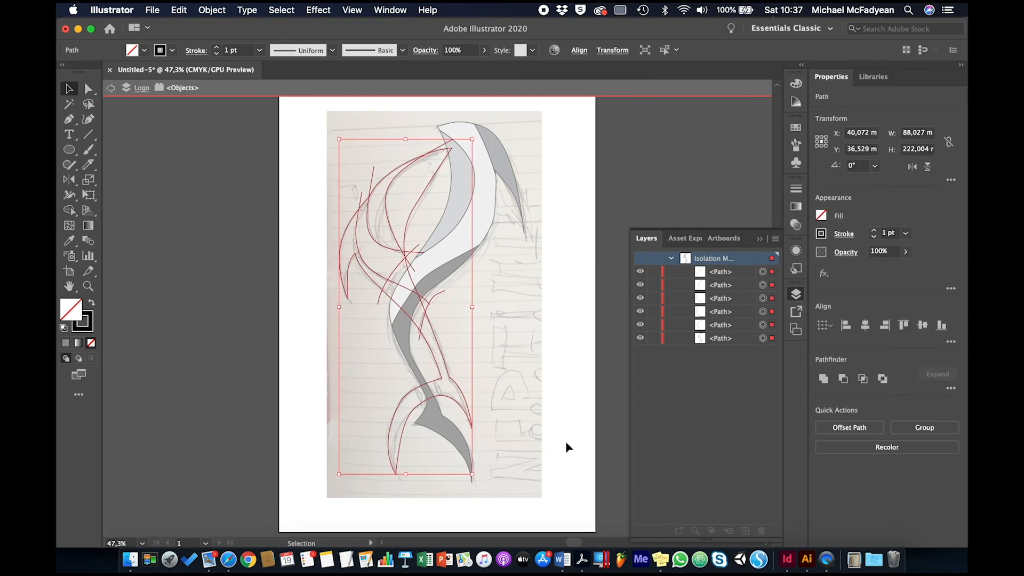
pyautogui.click(534, 362)
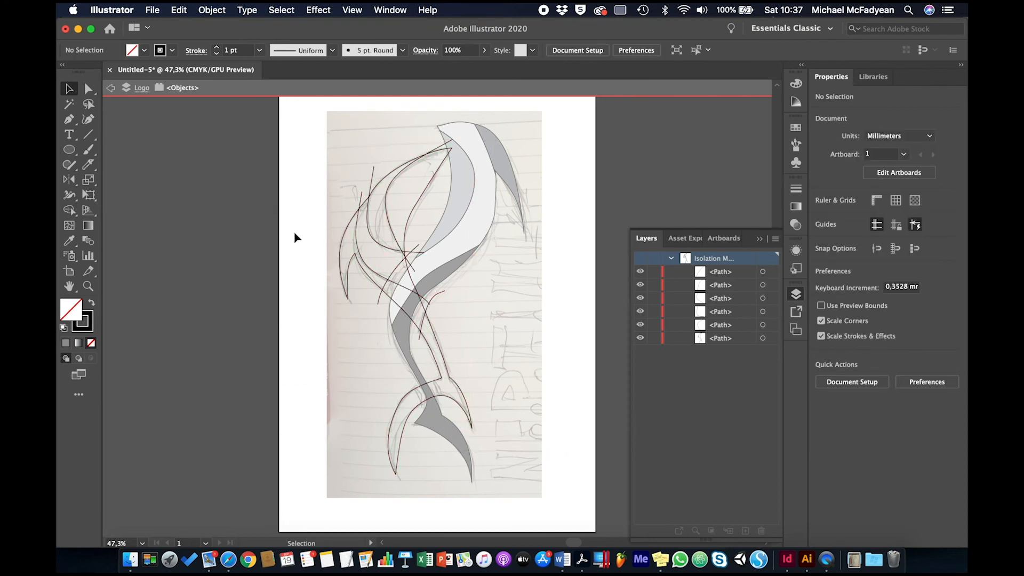
# - Draw two short open curves with the Pen tool across the lower tail, one on each side of the darker strand passing over it
pyautogui.click(69, 119)
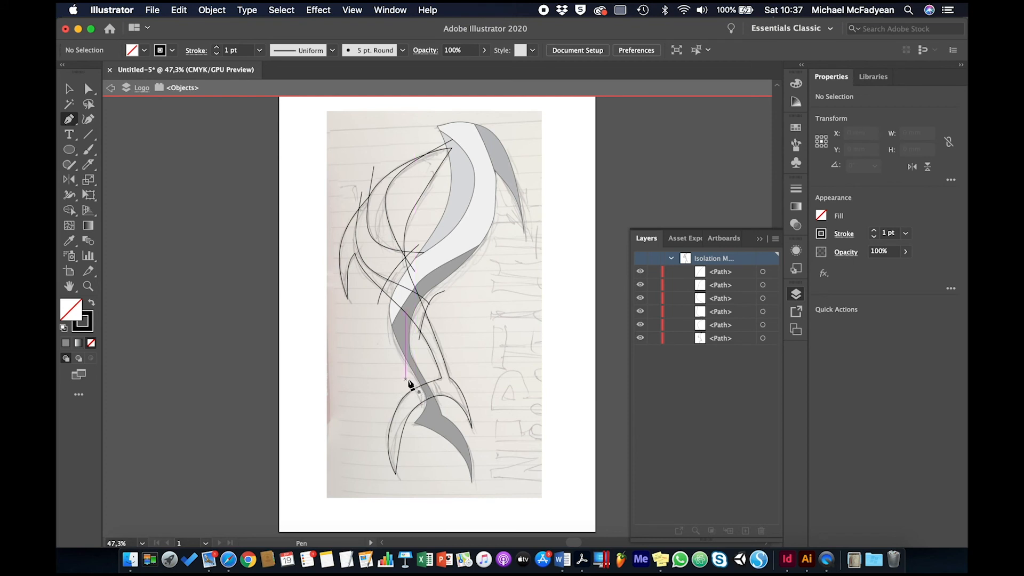
pyautogui.moveTo(406, 379); pyautogui.dragTo(426, 432)
pyautogui.keyDown('super'); pyautogui.click(444, 456); pyautogui.keyUp('super')
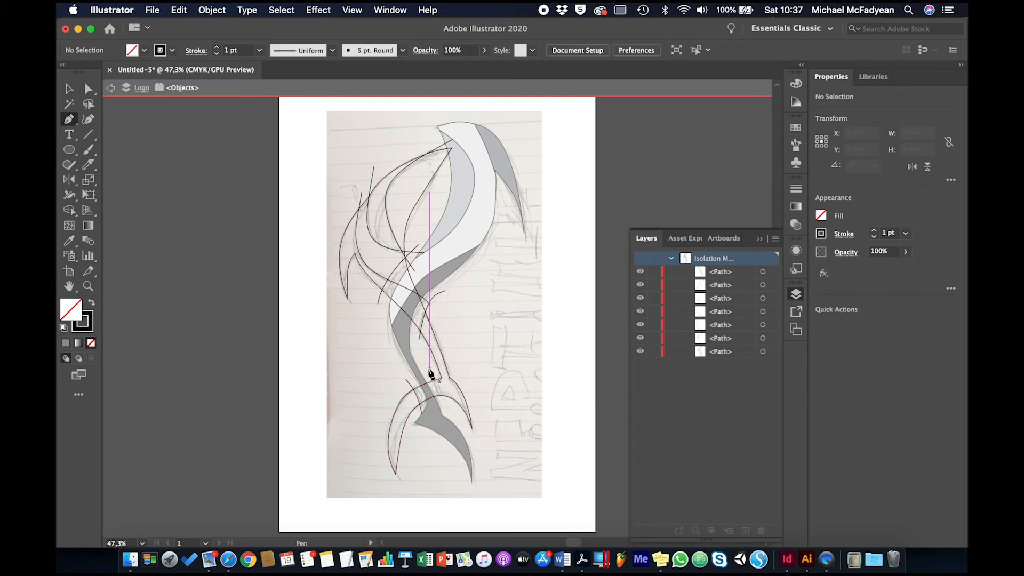
pyautogui.moveTo(430, 368); pyautogui.dragTo(442, 377)
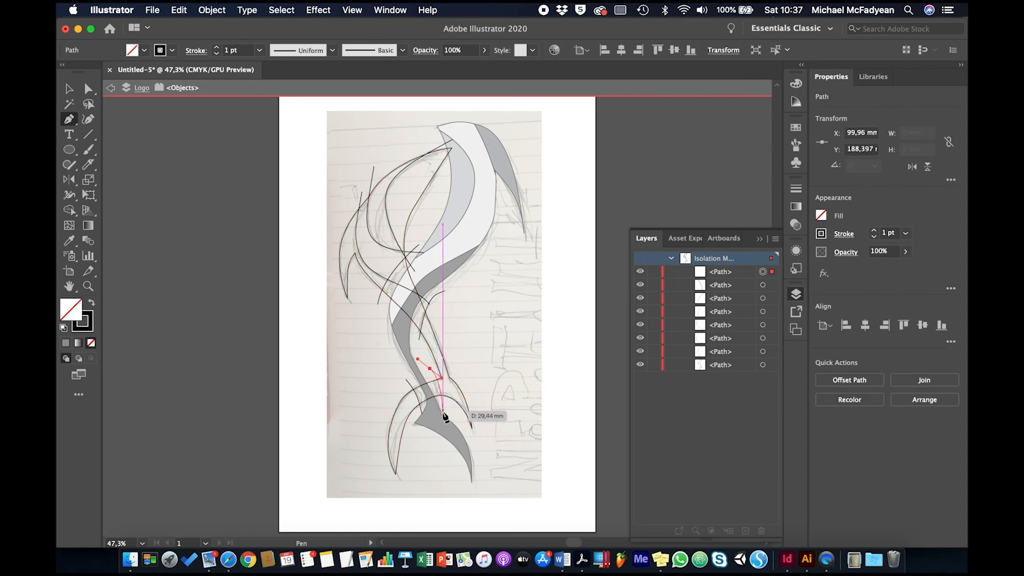
pyautogui.moveTo(443, 415); pyautogui.dragTo(443, 431)
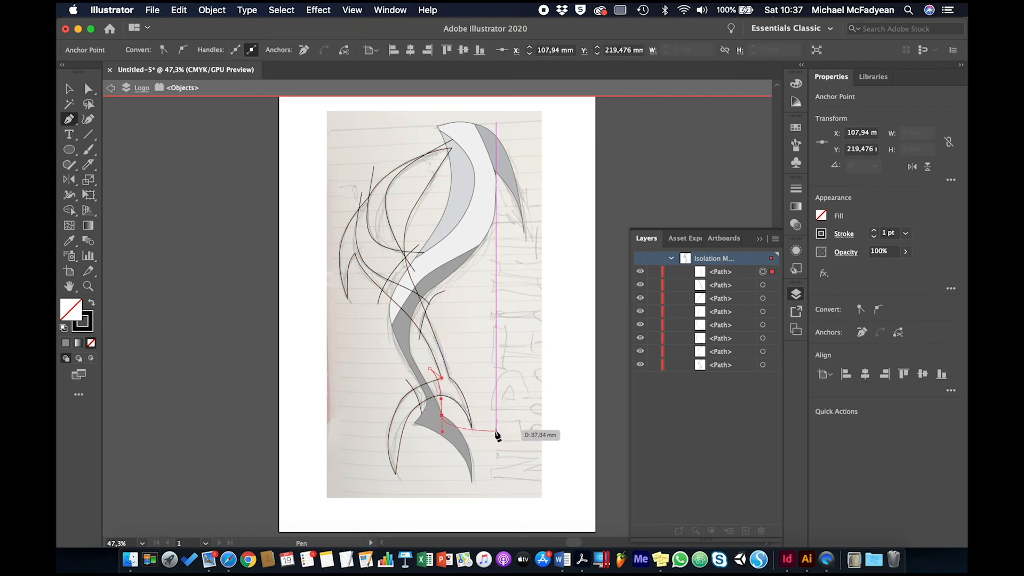
pyautogui.keyDown('super'); pyautogui.click(496, 435); pyautogui.keyUp('super')
# - Divide all the isolated outline and contour paths into separate pieces with the Divide pathfinder, then clear the selection
pyautogui.press('super+a')
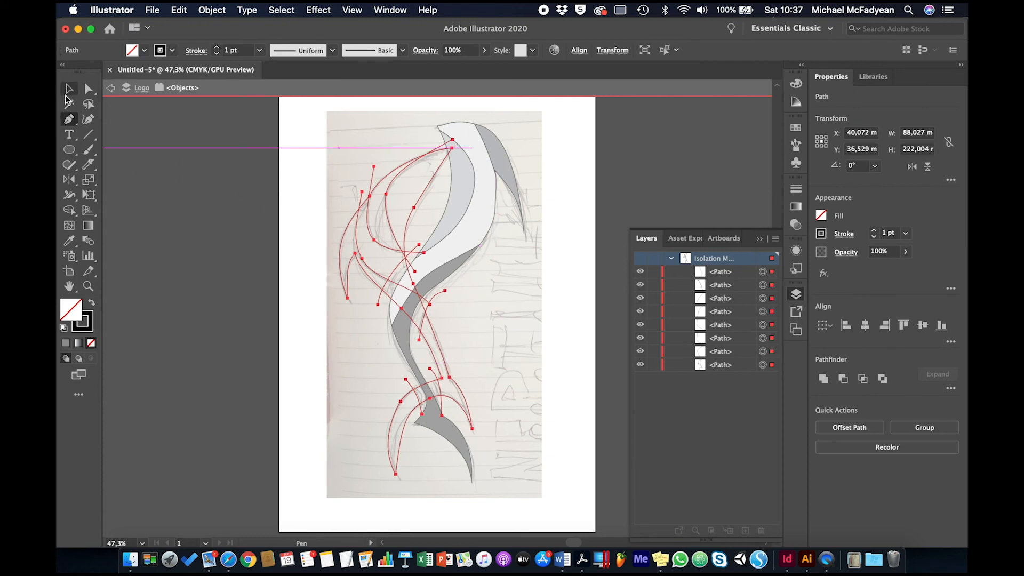
pyautogui.click(68, 89)
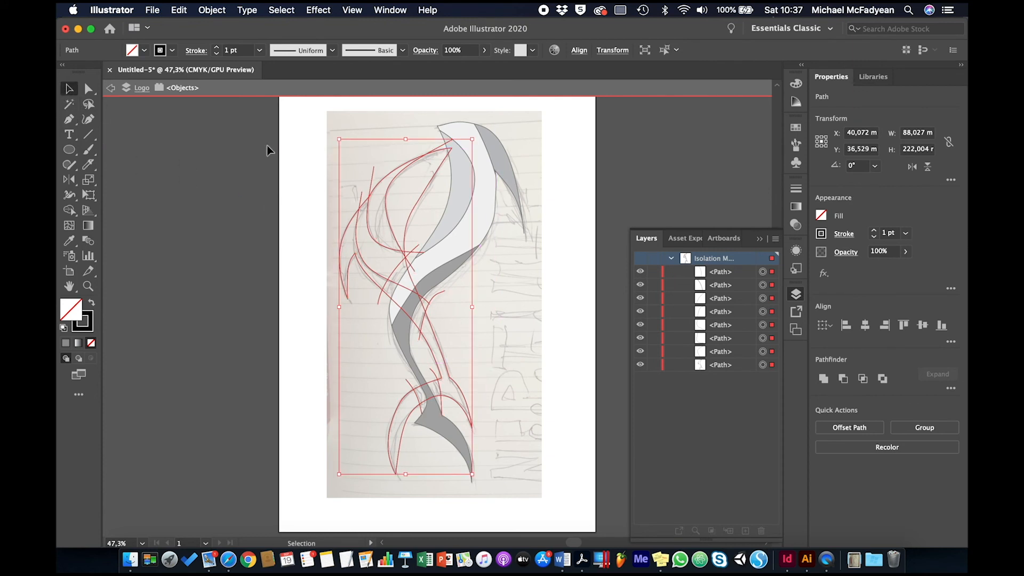
pyautogui.click(950, 388)
pyautogui.click(820, 456)
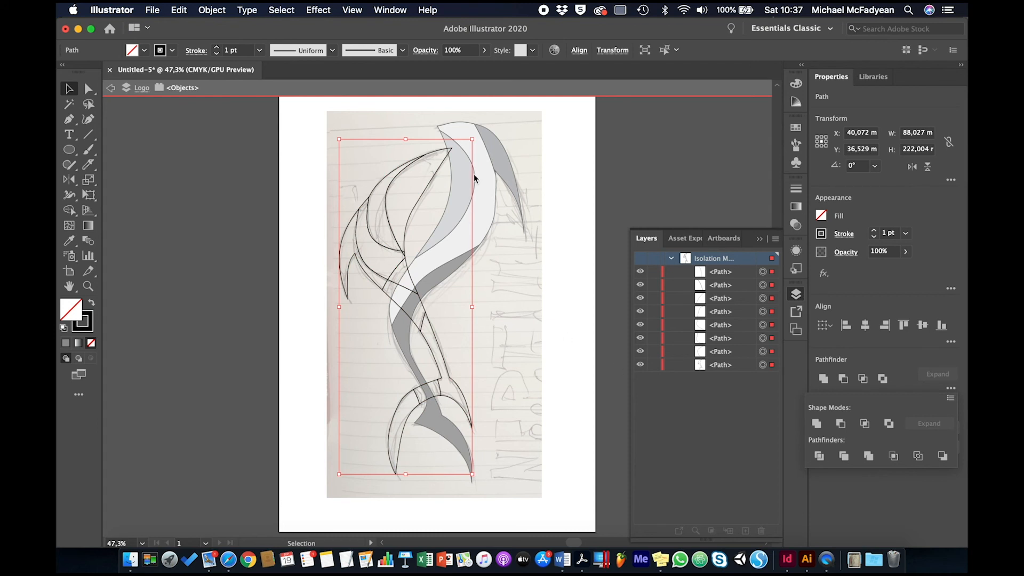
pyautogui.click(292, 271)
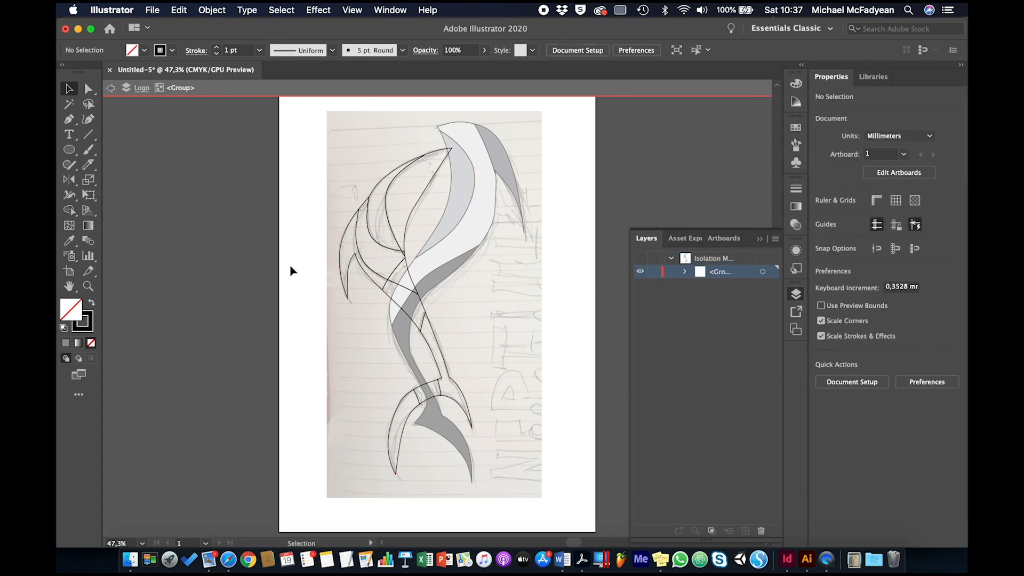
# - Delete the unfilled pieces where the outline crosses the other figure, at the mid-body and at the lower tail
pyautogui.click(425, 309)
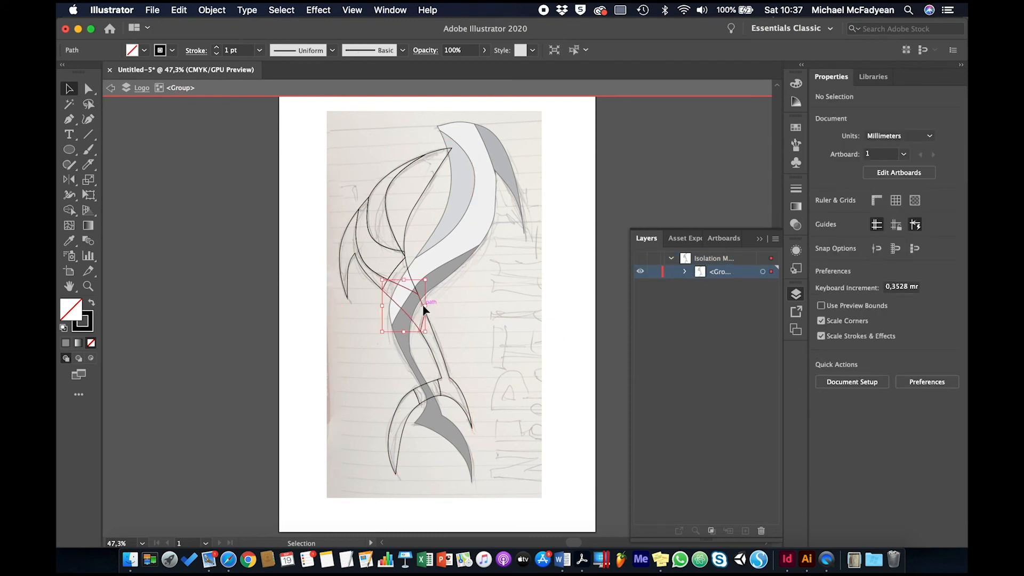
pyautogui.press('Delete')
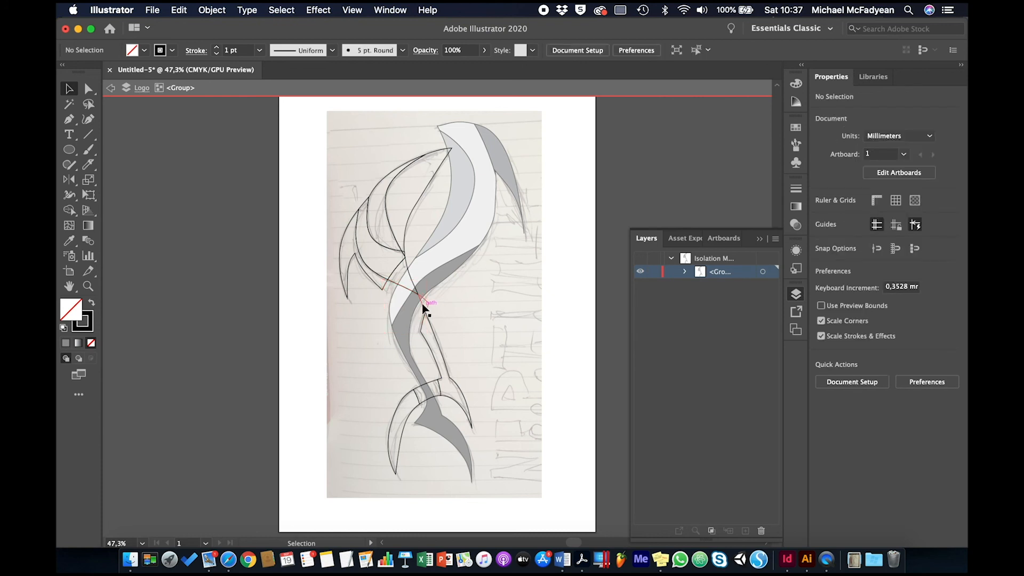
pyautogui.click(414, 294)
pyautogui.press('Delete')
pyautogui.click(427, 385)
pyautogui.press('Delete')
# - Fill the large inner piece of the upper body with the K=20 gray and the crescent beside it with a darker gray
pyautogui.click(439, 154)
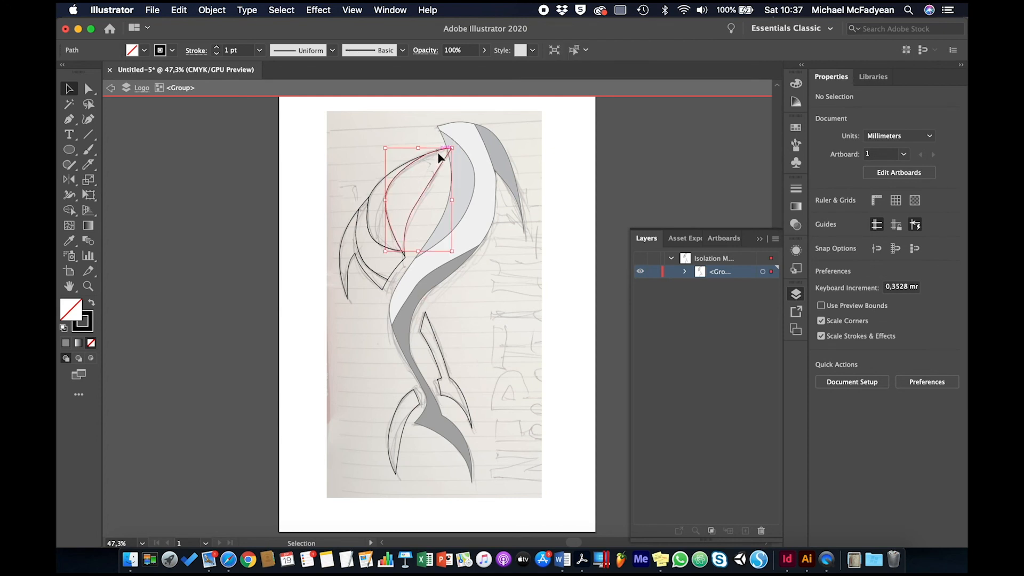
pyautogui.click(145, 50)
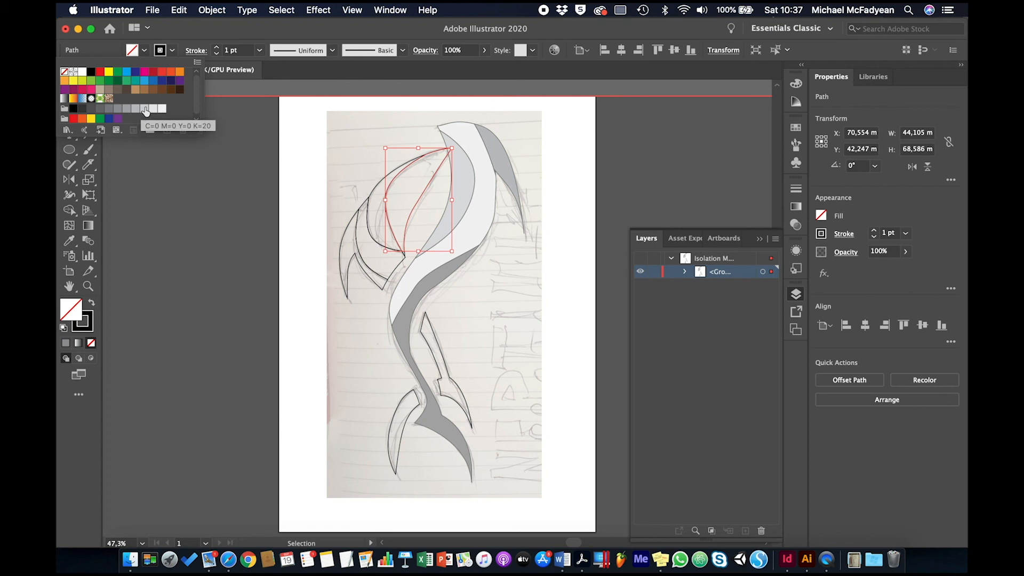
pyautogui.click(146, 110)
pyautogui.click(373, 193)
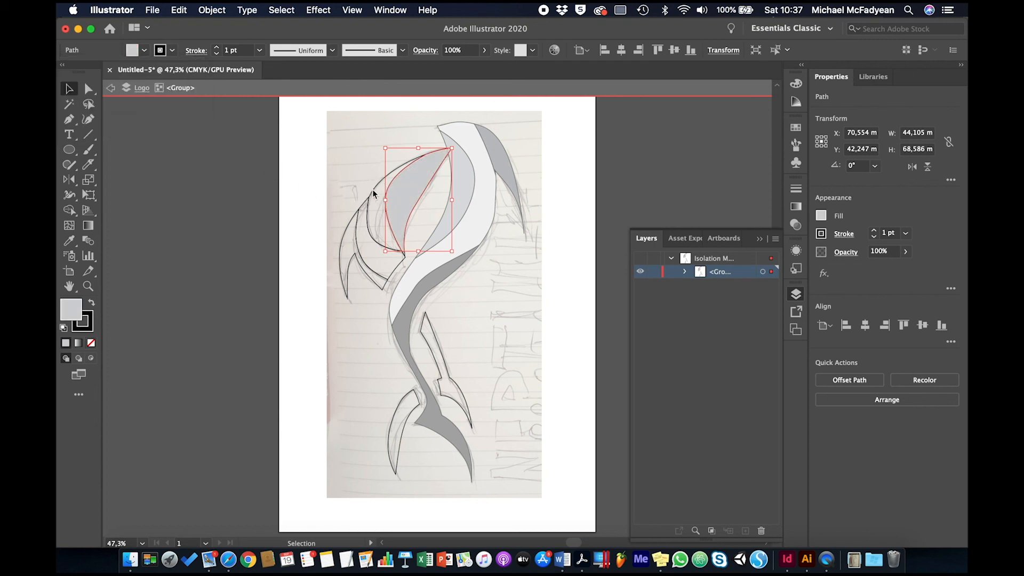
pyautogui.click(373, 195)
pyautogui.click(142, 51)
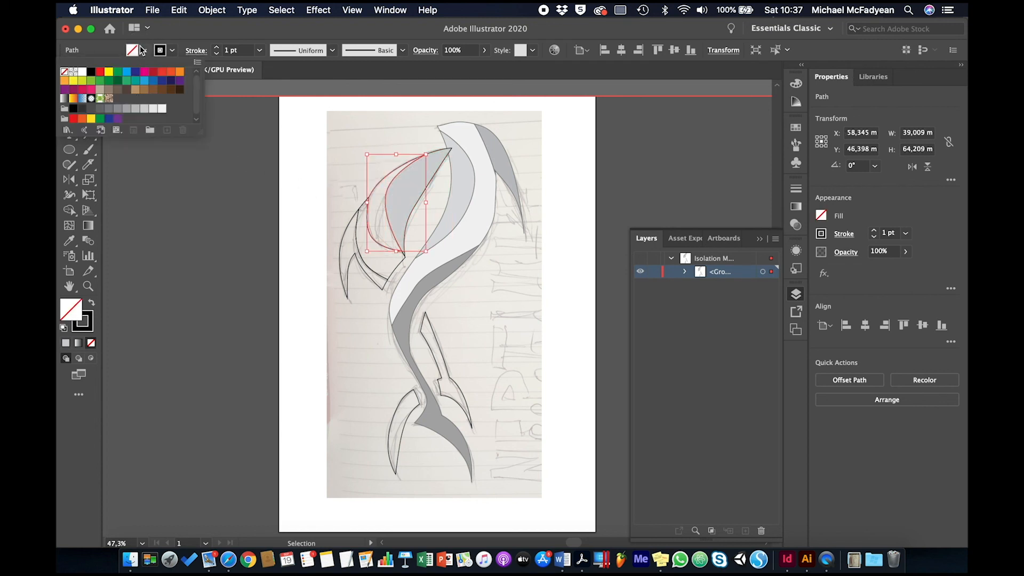
pyautogui.click(110, 109)
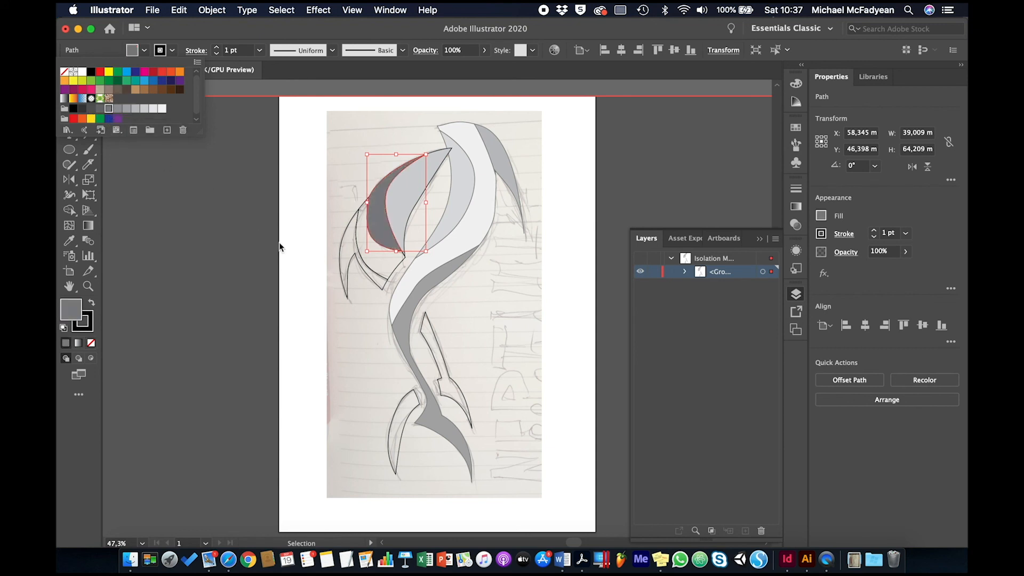
# - Fill the outermost barbed piece with the K=20 gray
pyautogui.click(368, 277)
pyautogui.click(374, 279)
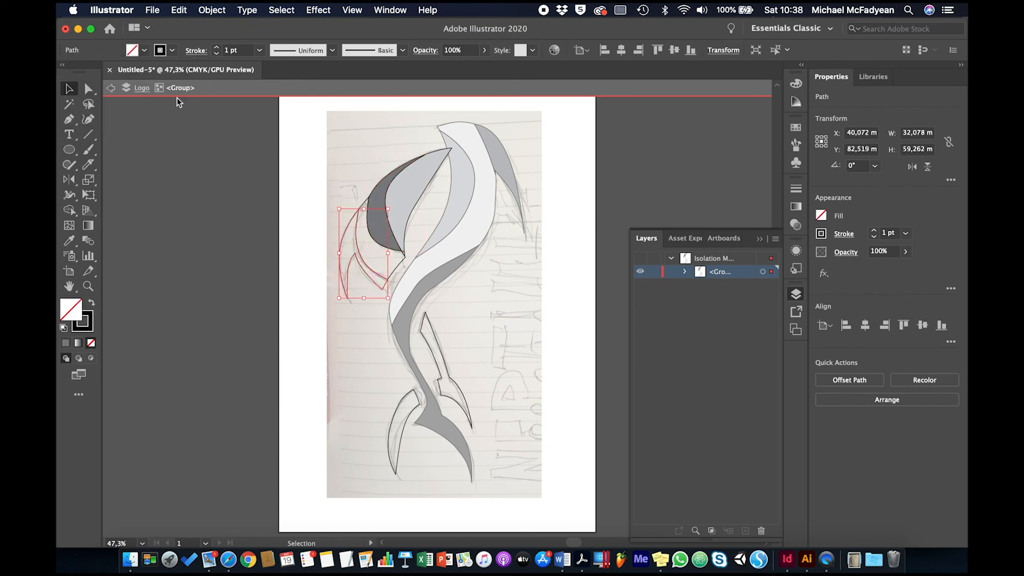
pyautogui.click(145, 51)
pyautogui.click(146, 109)
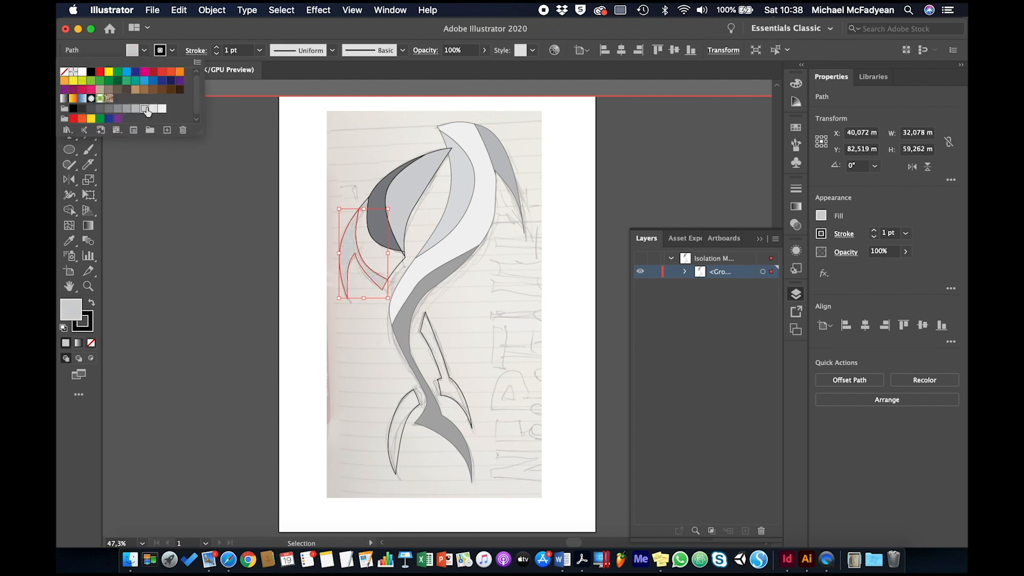
# - Fill the lower shaft piece with the gray one shade darker than K=20
pyautogui.click(454, 384)
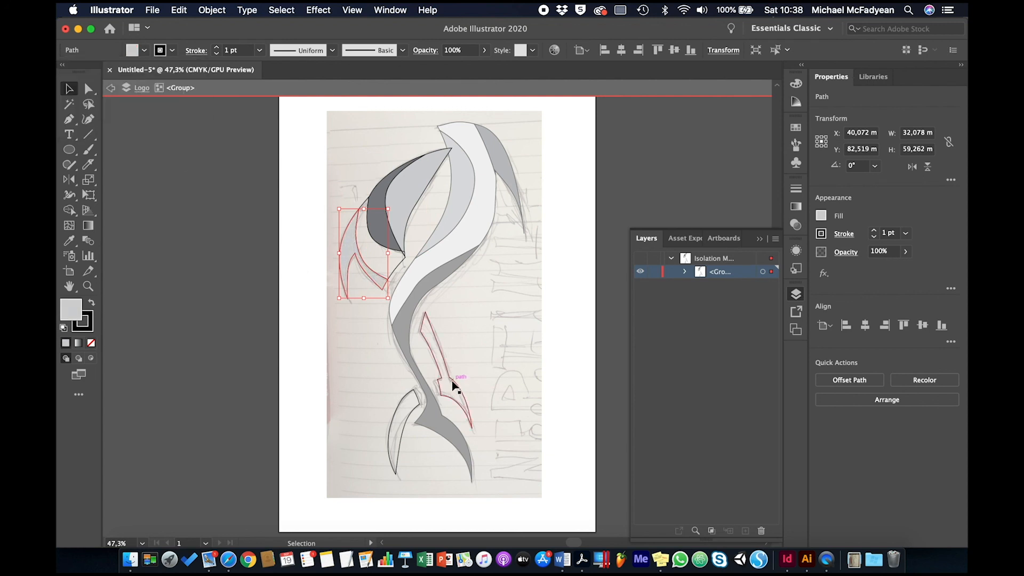
pyautogui.click(453, 383)
pyautogui.click(145, 50)
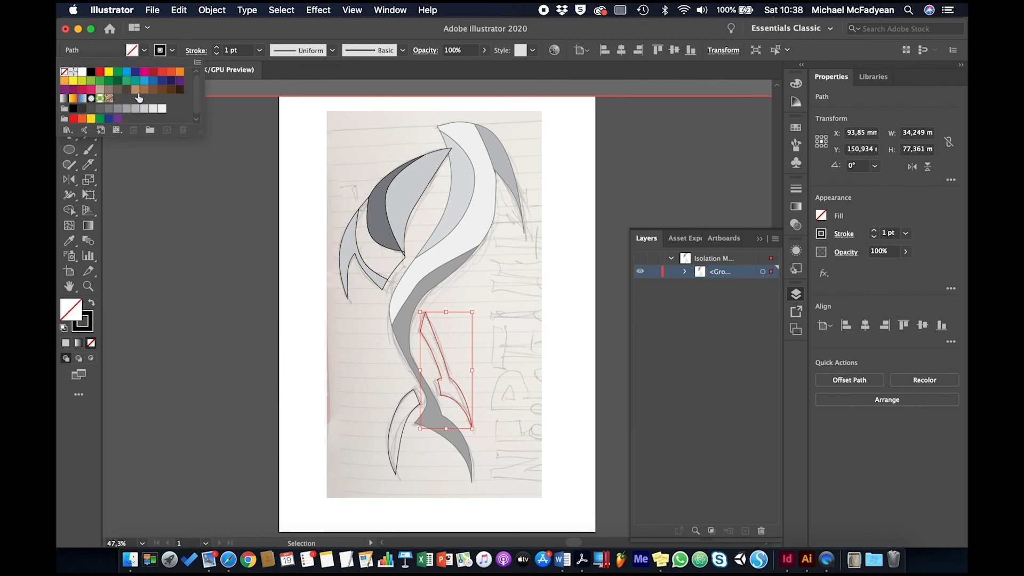
pyautogui.click(136, 109)
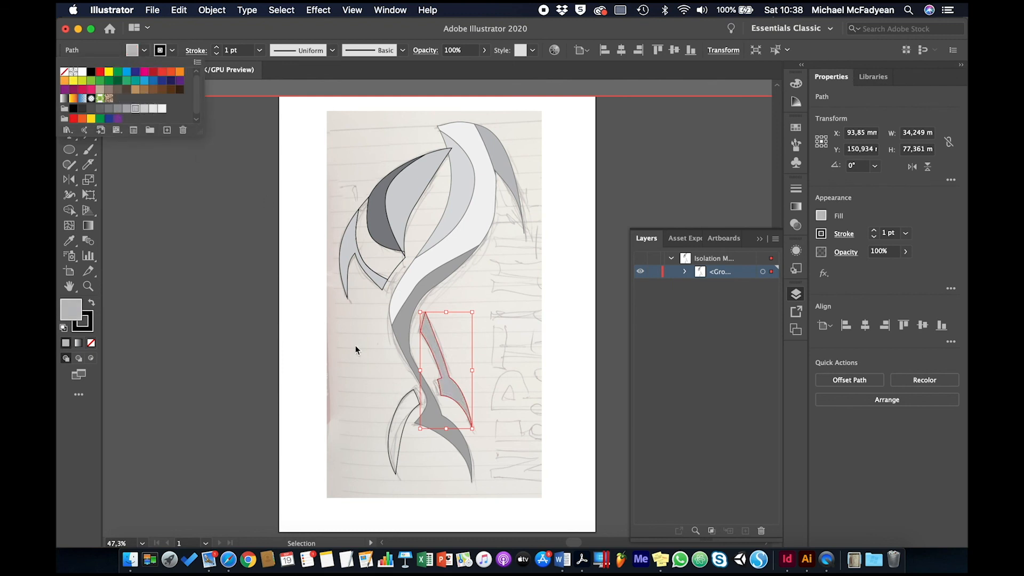
# - Match the lower shaft piece's fill to the outermost barbed piece using the Eyedropper
pyautogui.click(346, 250)
pyautogui.click(346, 241)
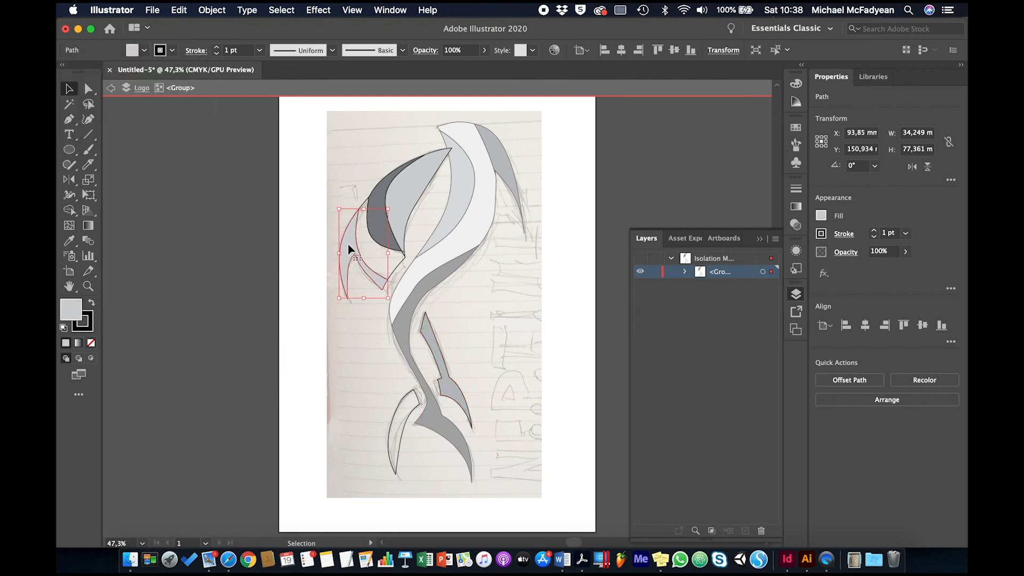
pyautogui.click(441, 359)
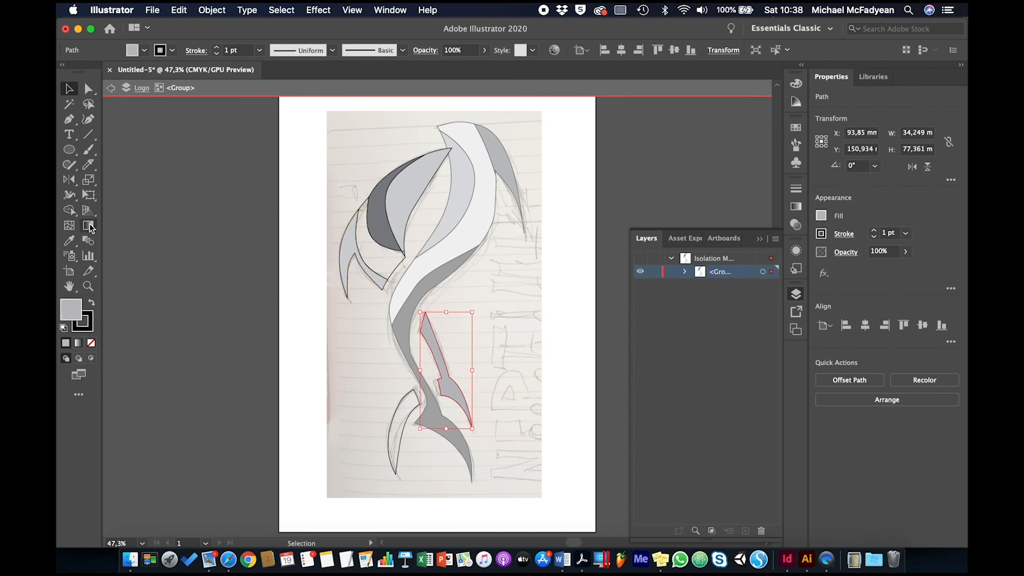
pyautogui.click(75, 241)
pyautogui.click(343, 242)
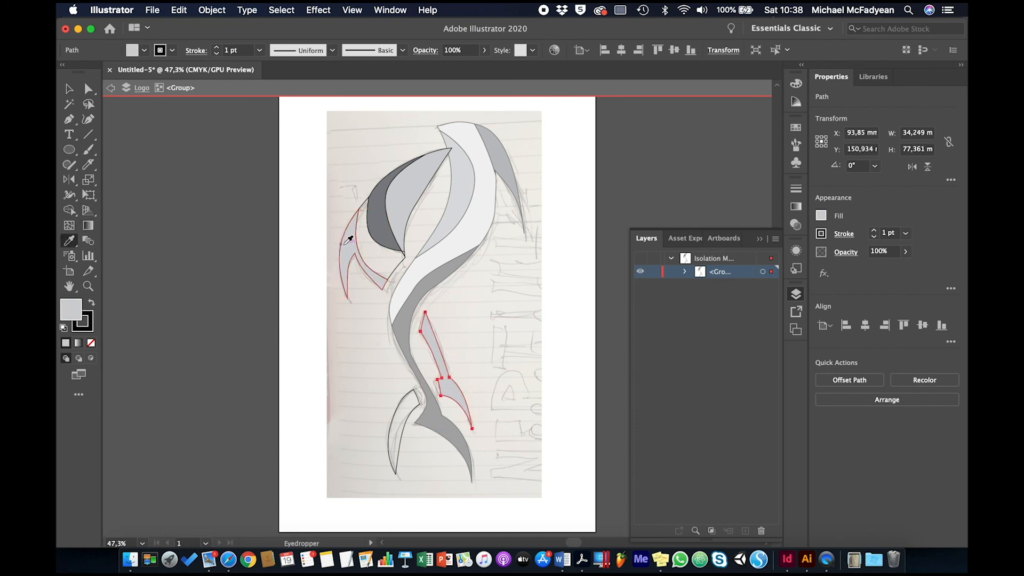
# - Give the unfilled curved tail piece the same light gray as the outermost barbed piece using the Eyedropper
pyautogui.click(78, 90)
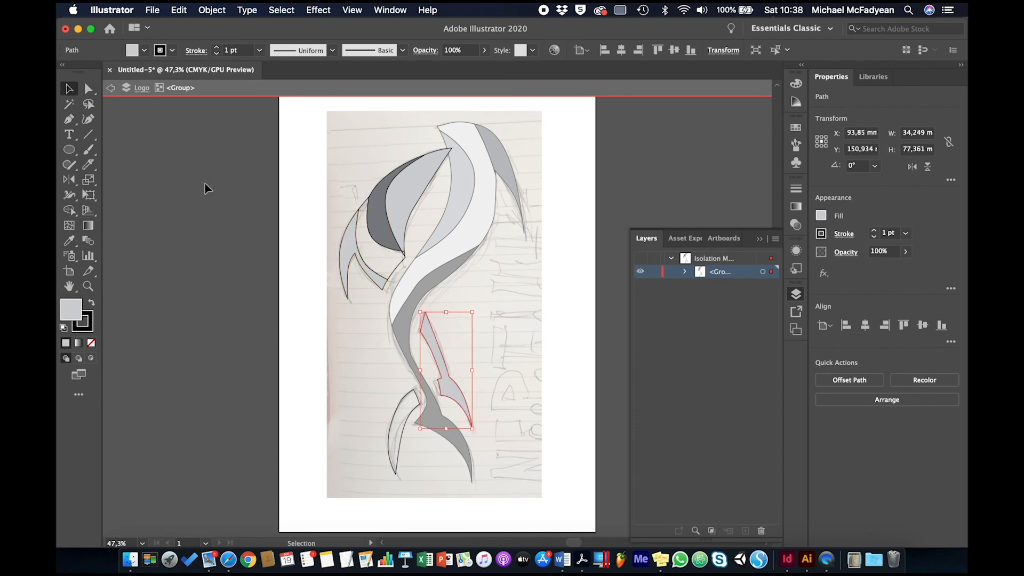
pyautogui.click(408, 407)
pyautogui.click(69, 240)
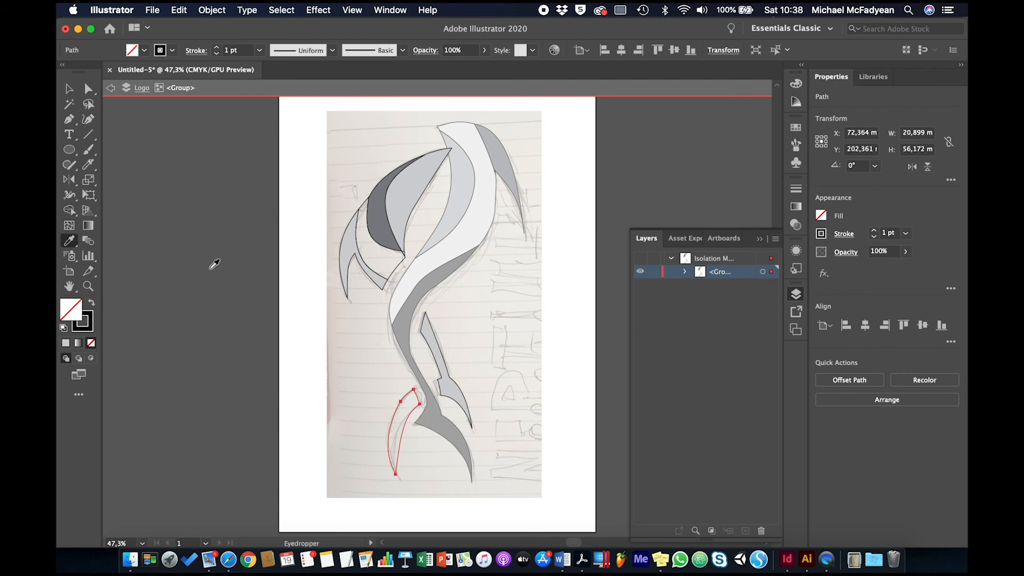
pyautogui.click(345, 250)
pyautogui.click(69, 89)
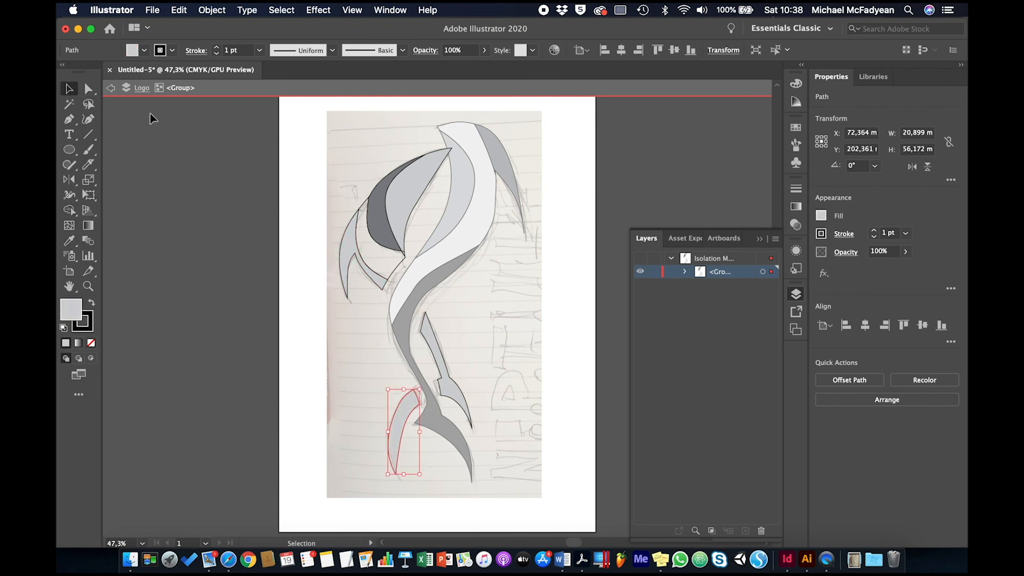
# - Fill the remaining band between the dark crescent and the barbed piece with the K=40 gray, then exit isolation mode
pyautogui.click(363, 203)
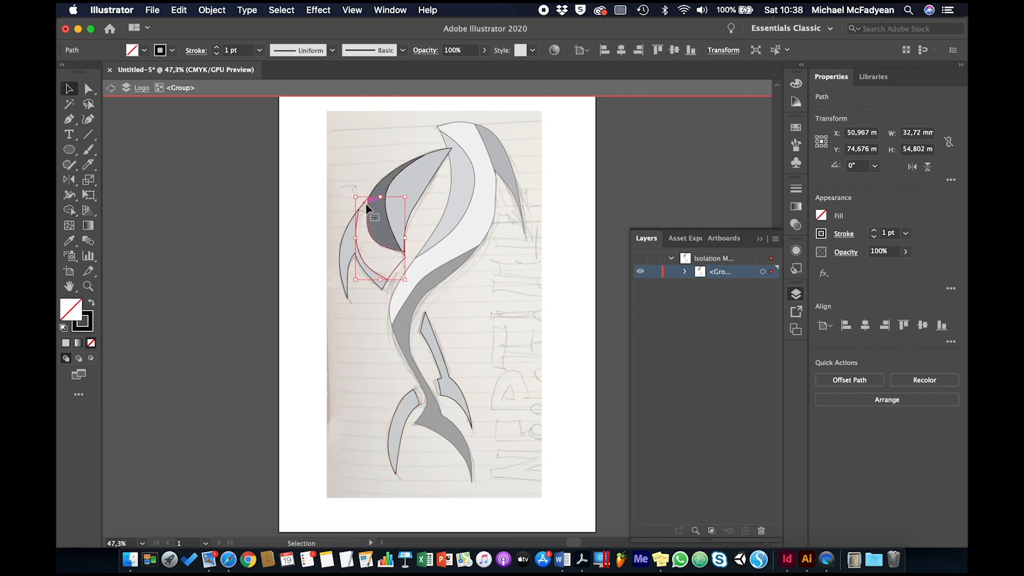
pyautogui.click(144, 51)
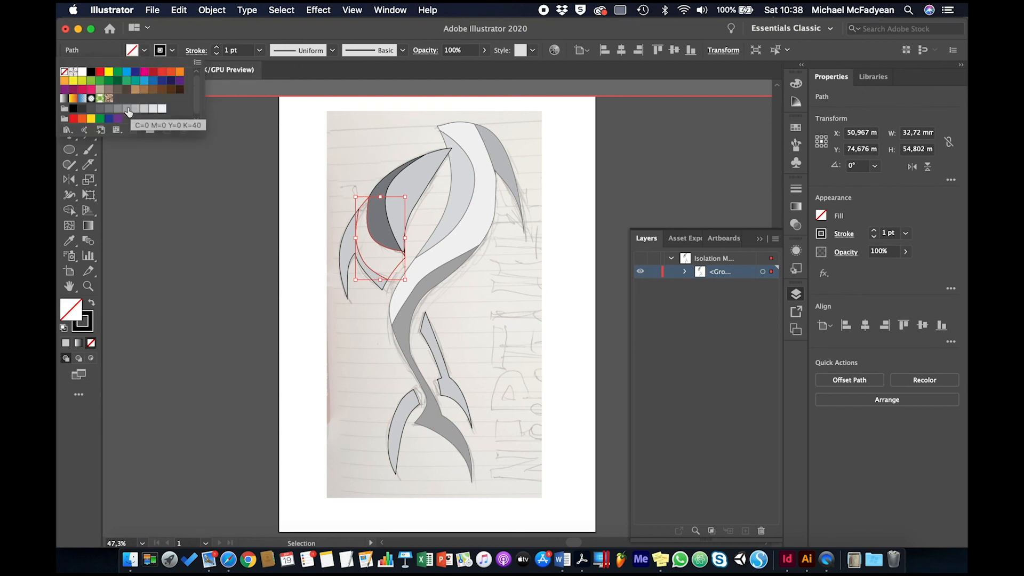
pyautogui.click(127, 108)
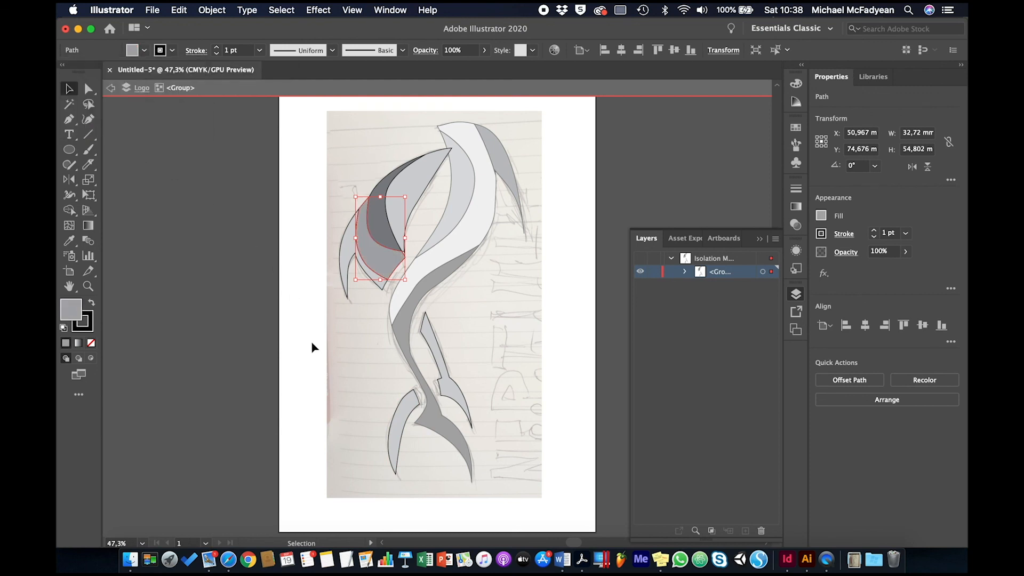
pyautogui.doubleClick(312, 349)
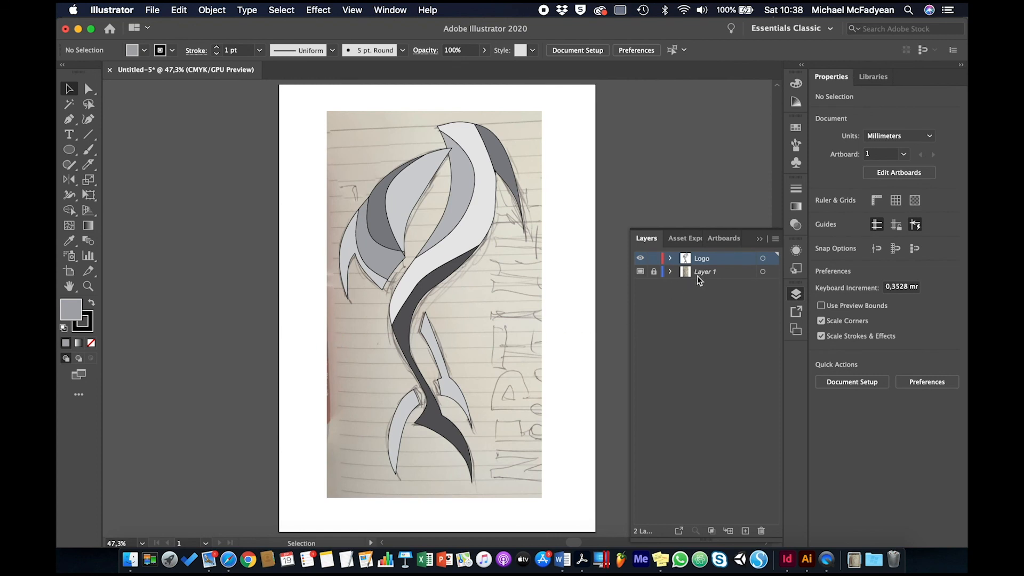
# - Hide Layer 1 containing the template sketch, leaving only the Logo layer displayed
pyautogui.click(640, 272)
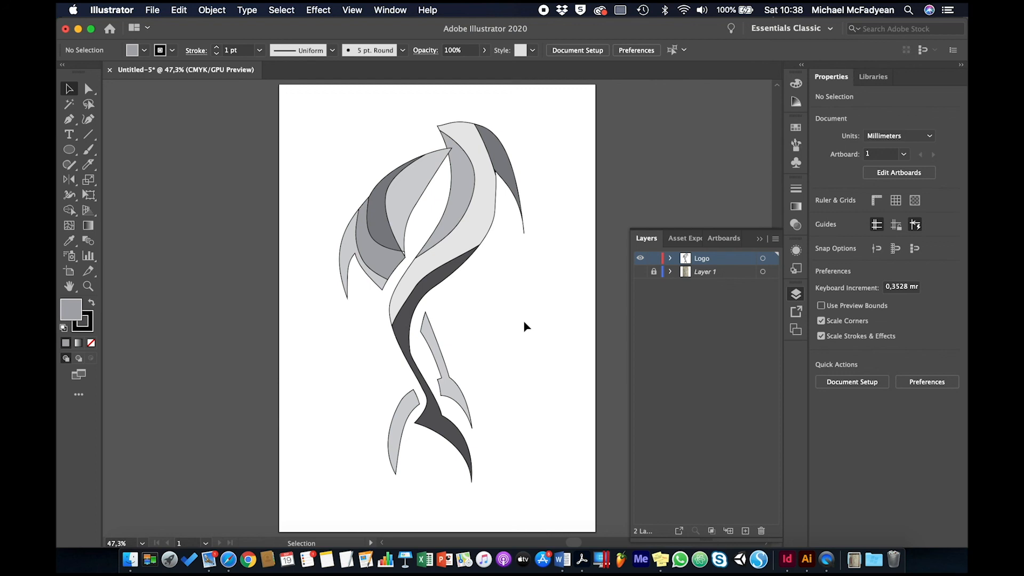
pyautogui.click(640, 272)
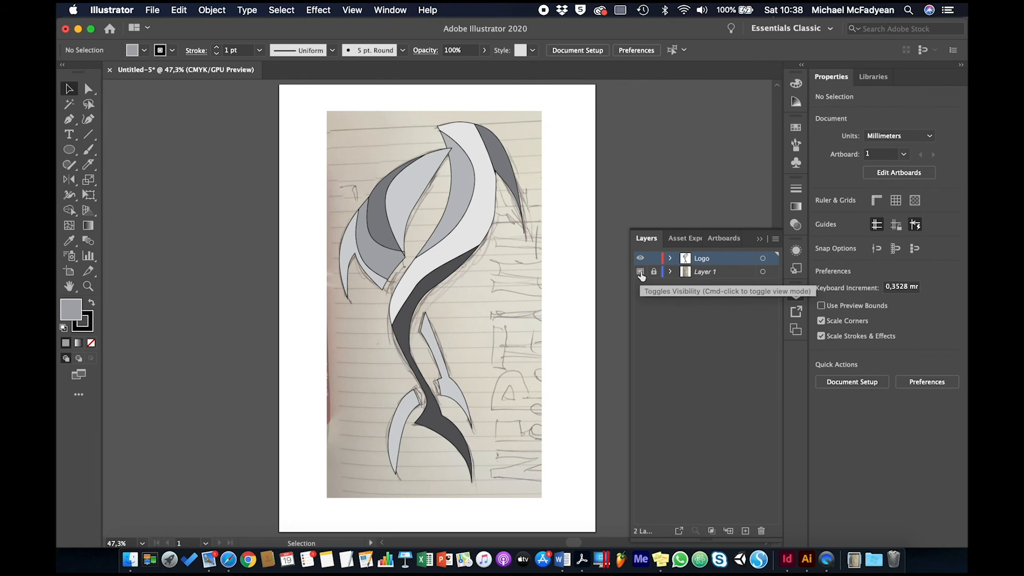
pyautogui.click(640, 272)
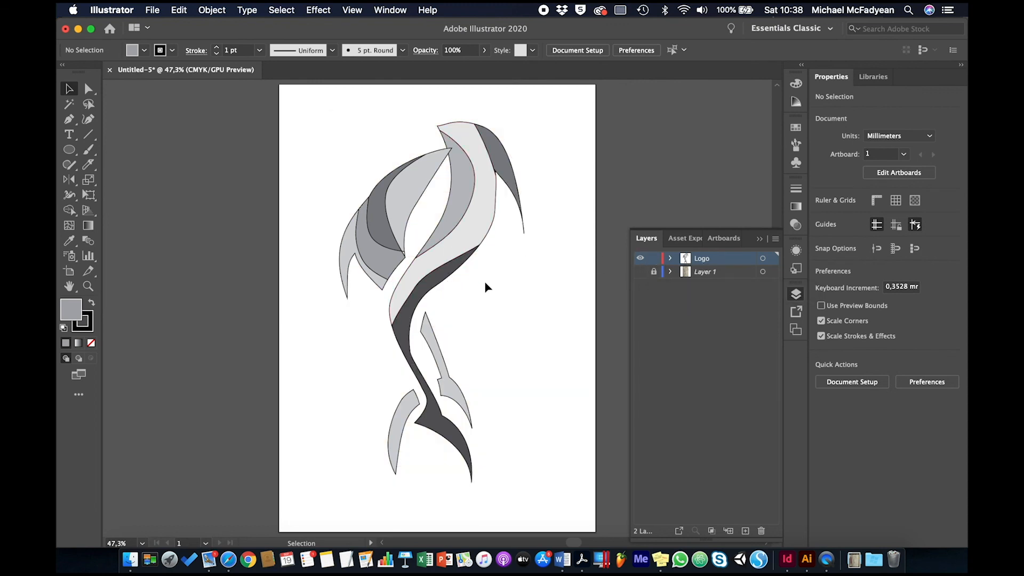
# - Group all the pieces of the logo into one object and clear the selection
pyautogui.moveTo(546, 120); pyautogui.dragTo(328, 492)
pyautogui.press('super+g')
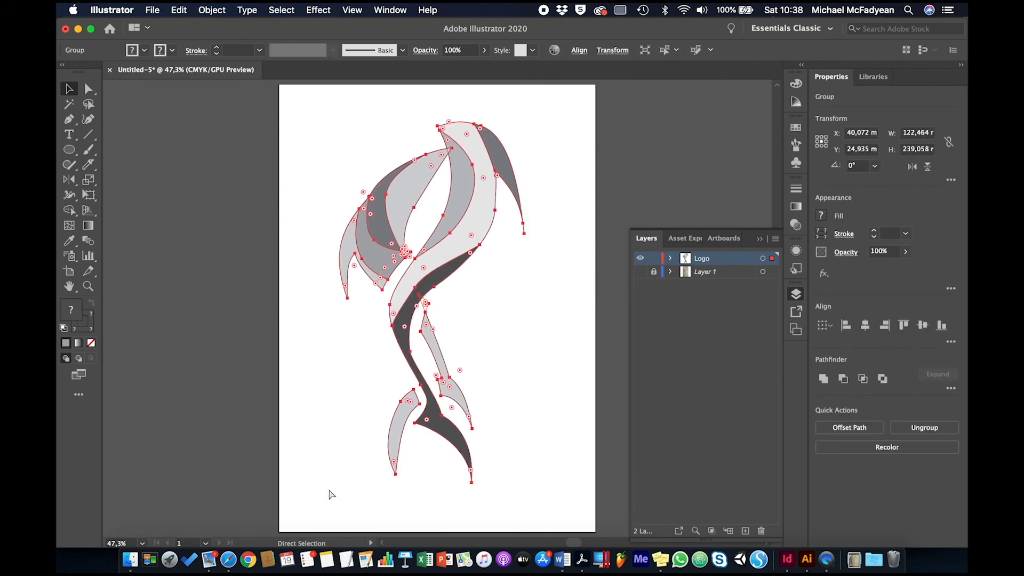
pyautogui.click(318, 426)
# - Isolate the nested group and inspect the stray unfilled path just above the lower shaft piece
pyautogui.click(427, 308)
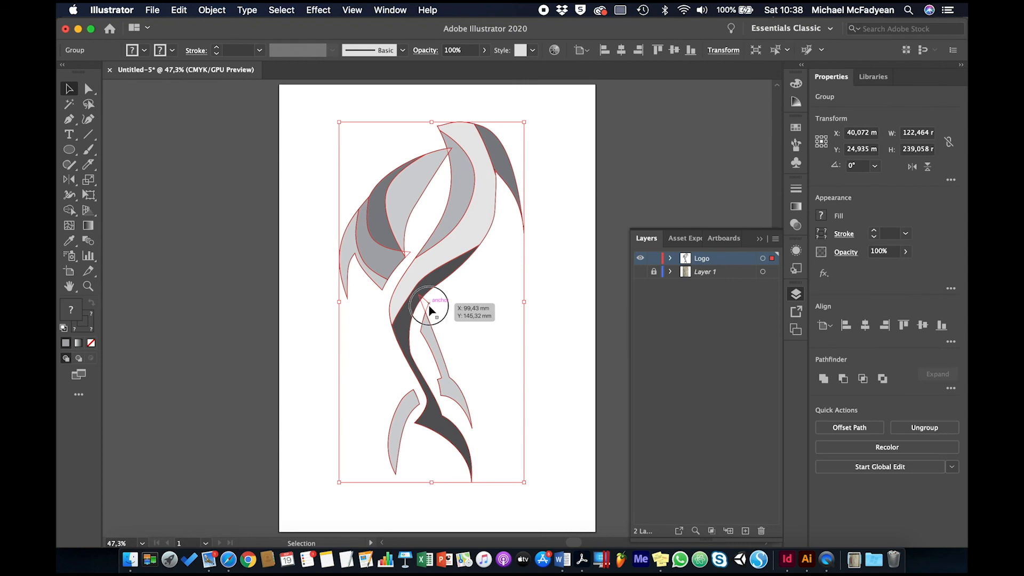
pyautogui.doubleClick(429, 309)
pyautogui.click(429, 309)
pyautogui.doubleClick(430, 309)
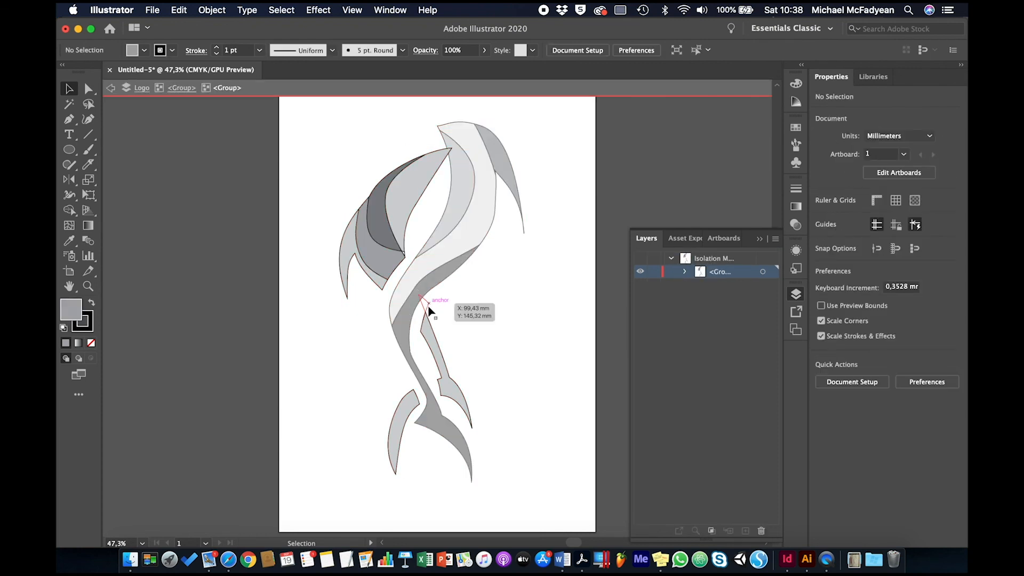
pyautogui.click(429, 309)
pyautogui.click(452, 314)
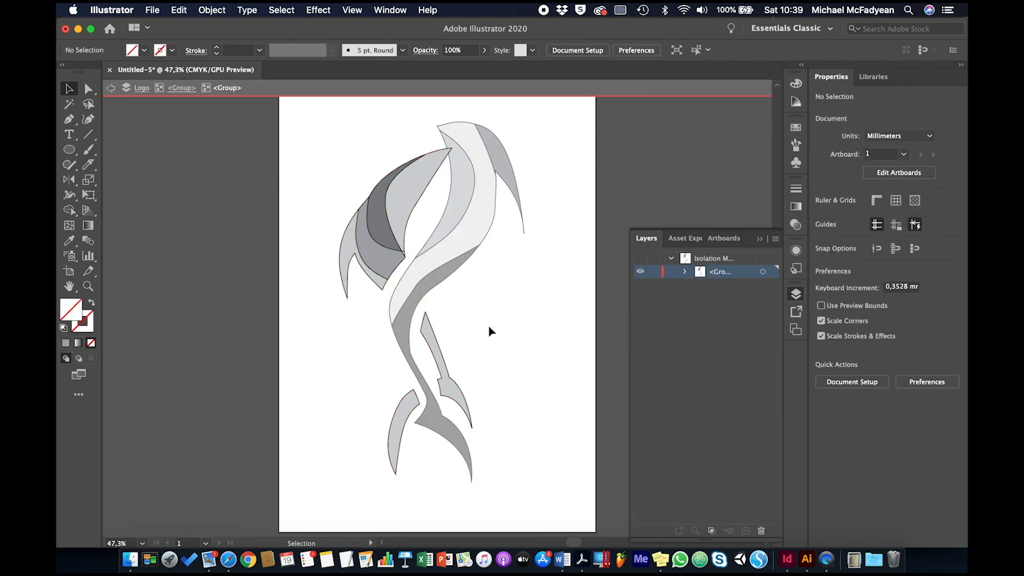
pyautogui.doubleClick(491, 346)
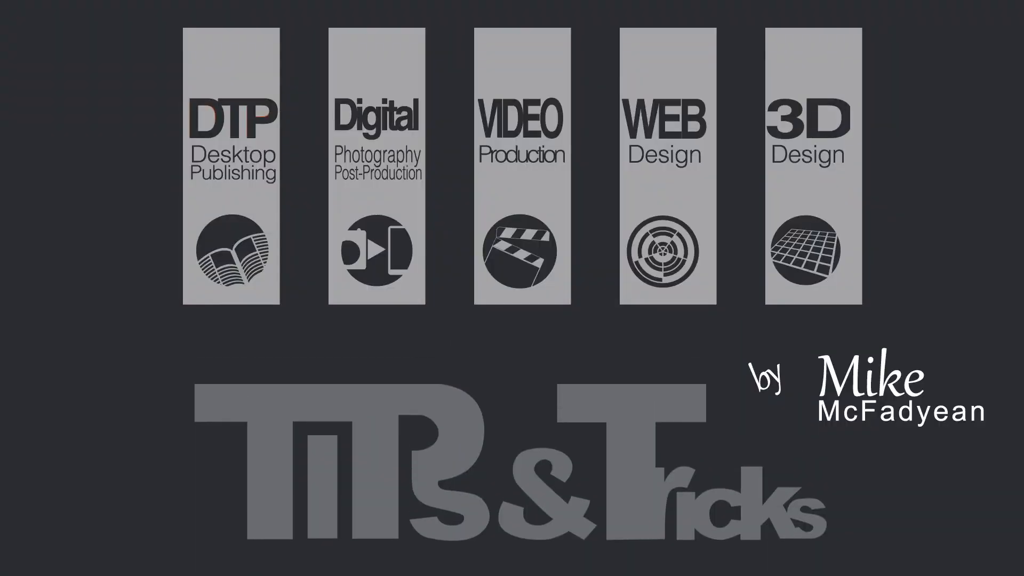